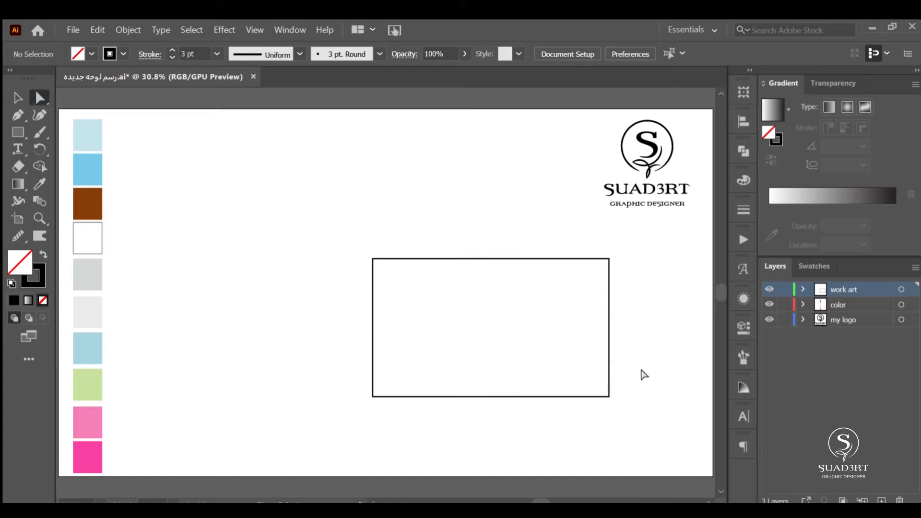
# - Round the two lower corners of the bathtub rectangle and add a thin strip with rounded ends beneath it as the base
pyautogui.moveTo(601, 388); pyautogui.dragTo(585, 339)
pyautogui.press('m')
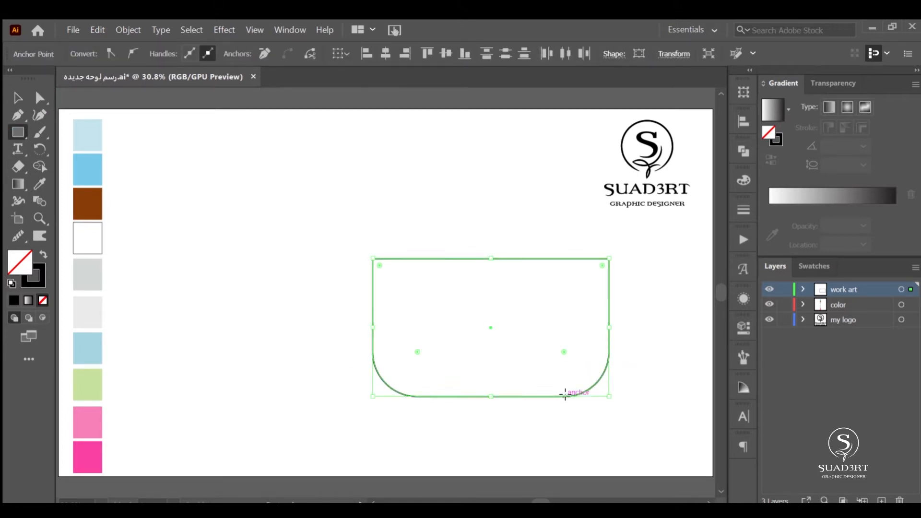
pyautogui.moveTo(571, 396); pyautogui.dragTo(478, 409)
pyautogui.click(40, 98)
# - Draw a thin rim strip along the bathtub's upper edge, round its ends and widen it slightly
pyautogui.press('m')
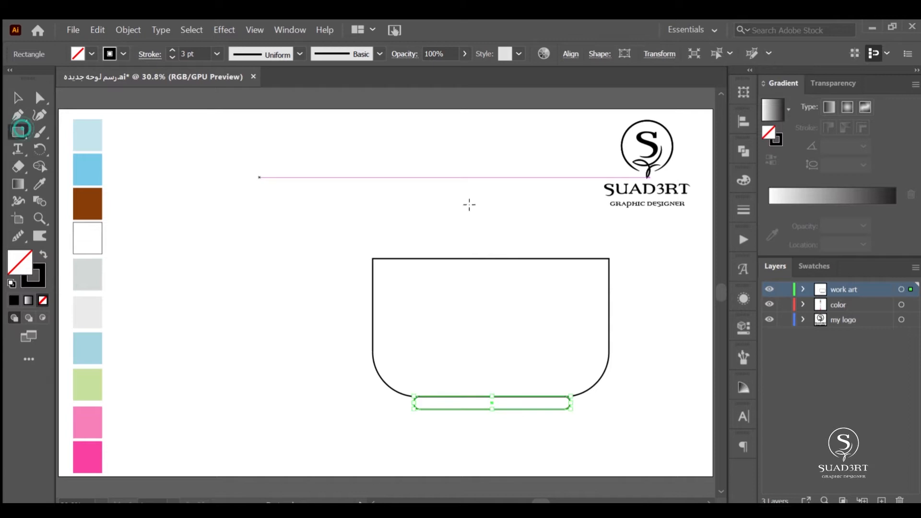
pyautogui.moveTo(589, 258)
pyautogui.mouseDown()
pyautogui.moveTo(418, 261)
pyautogui.moveTo(377, 238)
pyautogui.moveTo(486, 245)
pyautogui.mouseUp()
pyautogui.press('a')
pyautogui.click(17, 99)
pyautogui.moveTo(590, 251); pyautogui.dragTo(599, 252)
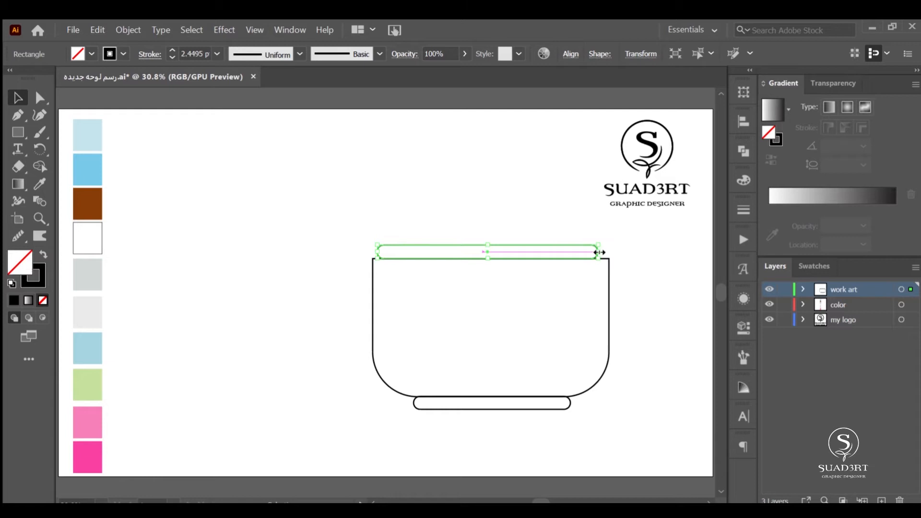
pyautogui.click(651, 254)
# - Align the bathtub body, rim and base to a common horizontal centre
pyautogui.moveTo(333, 450); pyautogui.dragTo(317, 431)
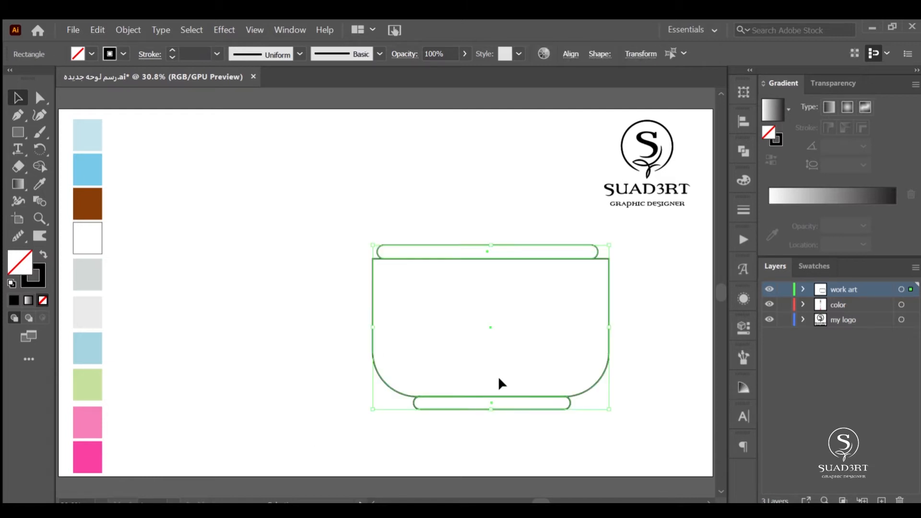
pyautogui.click(743, 151)
pyautogui.click(743, 151)
pyautogui.click(742, 122)
pyautogui.click(595, 152)
pyautogui.click(689, 111)
pyautogui.click(648, 297)
# - Reduce the height of the whole bathtub and move it to the lower right of the artboard
pyautogui.moveTo(644, 243); pyautogui.dragTo(335, 423)
pyautogui.moveTo(608, 246); pyautogui.dragTo(502, 402)
pyautogui.click(685, 306)
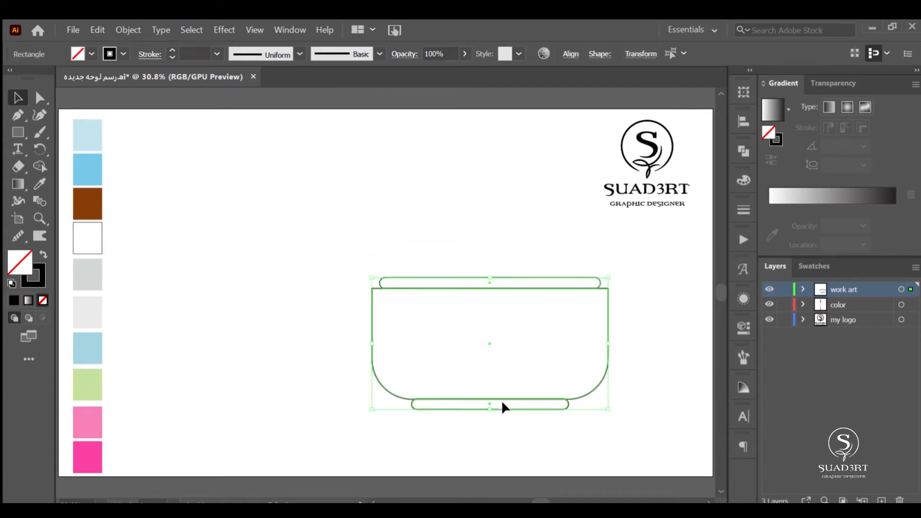
pyautogui.moveTo(567, 372); pyautogui.dragTo(566, 373)
pyautogui.moveTo(274, 455); pyautogui.dragTo(543, 384)
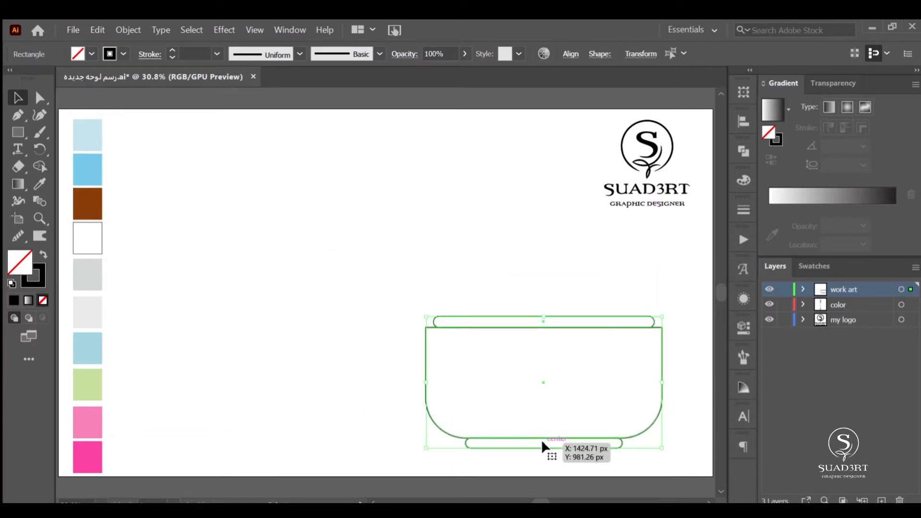
pyautogui.click(285, 333)
# - Draw a tall narrow rectangle standing on the right end of the rim and fully round its two upper corners
pyautogui.moveTo(649, 229); pyautogui.dragTo(594, 318)
pyautogui.click(40, 98)
pyautogui.click(673, 229)
pyautogui.click(633, 248)
pyautogui.moveTo(644, 239); pyautogui.dragTo(643, 254)
pyautogui.moveTo(576, 256)
pyautogui.mouseDown()
pyautogui.moveTo(659, 222)
pyautogui.moveTo(624, 273)
pyautogui.mouseUp()
pyautogui.click(185, 177)
# - Cut the rounded rectangle's left side with the Scissors tool and delete that segment to leave a curved shower pipe
pyautogui.moveTo(18, 166); pyautogui.dragTo(52, 182)
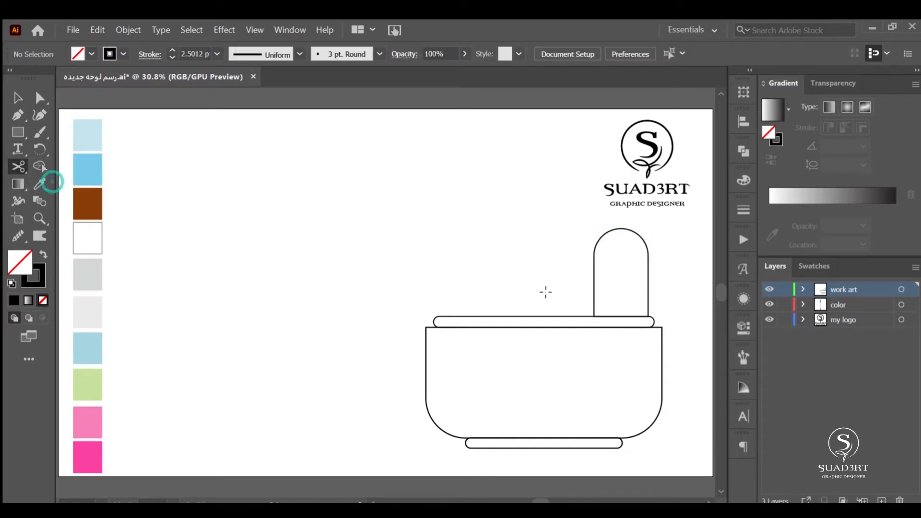
pyautogui.click(594, 256)
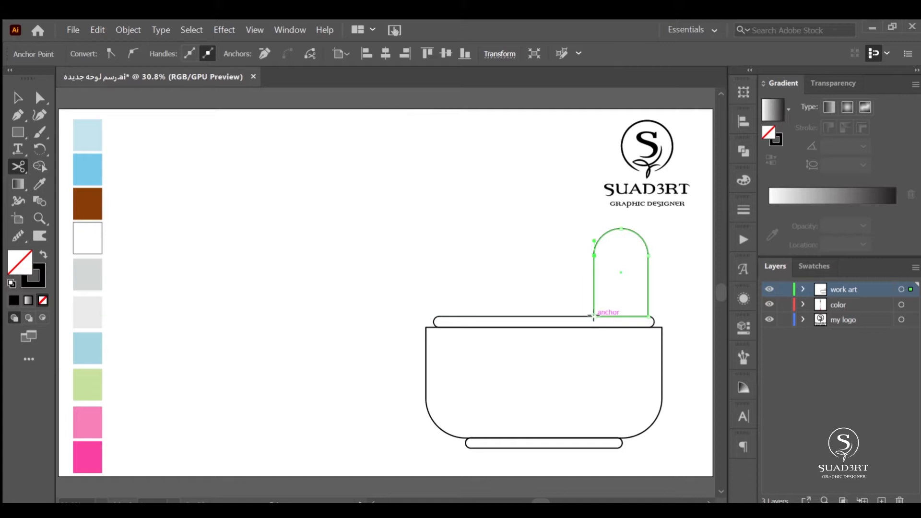
pyautogui.press('v')
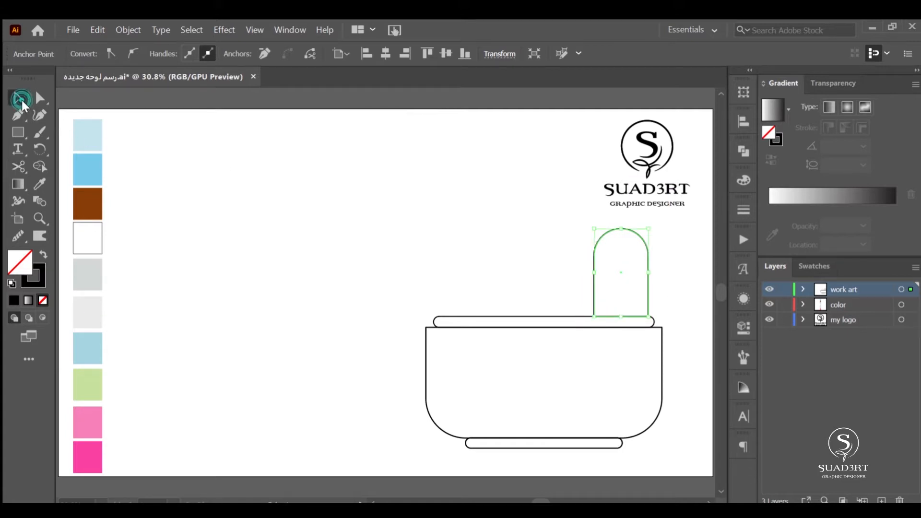
pyautogui.click(387, 198)
pyautogui.click(594, 284)
pyautogui.press('Delete')
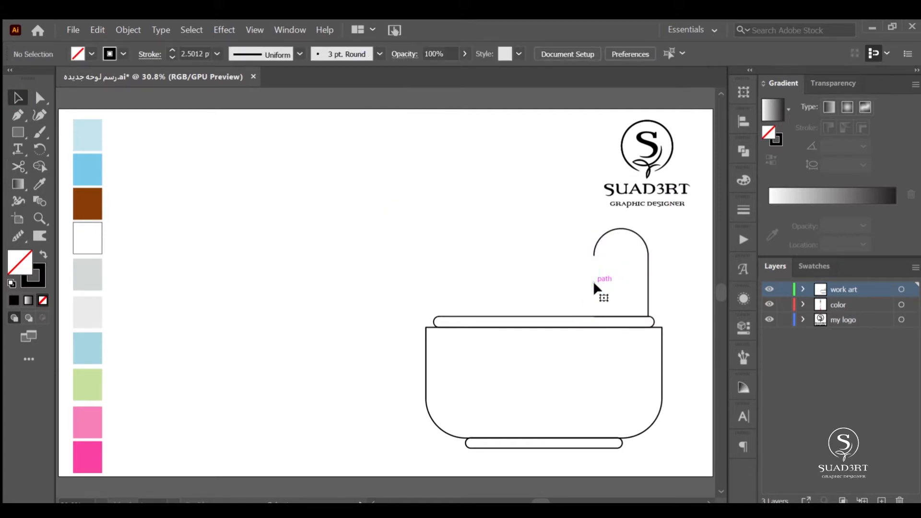
# - Draw a circle beside the shower pipe and a nearly horizontal line crossing its upper half
pyautogui.moveTo(18, 133); pyautogui.dragTo(79, 151)
pyautogui.moveTo(533, 223); pyautogui.dragTo(471, 283)
pyautogui.moveTo(17, 132); pyautogui.dragTo(76, 201)
pyautogui.click(558, 252)
pyautogui.click(501, 311)
pyautogui.moveTo(559, 249); pyautogui.dragTo(408, 246)
# - Trim the circle and line to a single dome-shaped segment with the Shape Builder tool
pyautogui.click(19, 98)
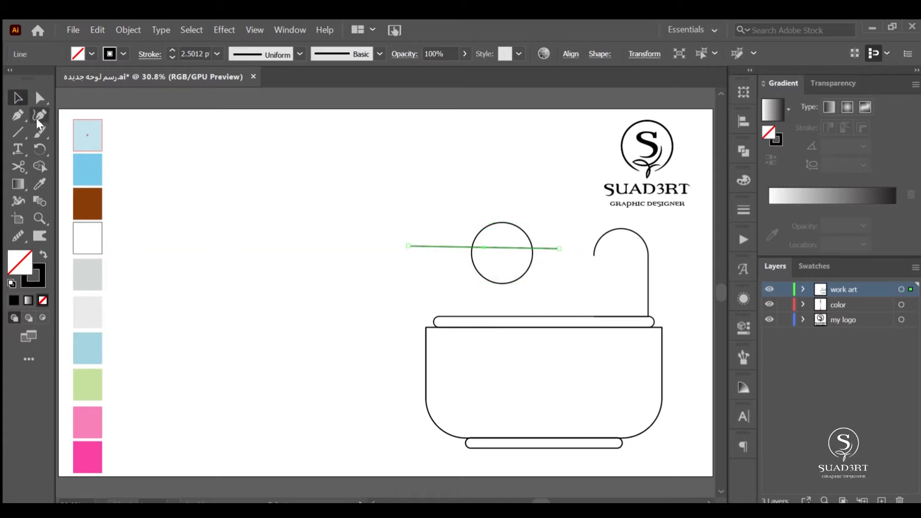
pyautogui.moveTo(510, 237); pyautogui.dragTo(138, 255)
pyautogui.click(39, 167)
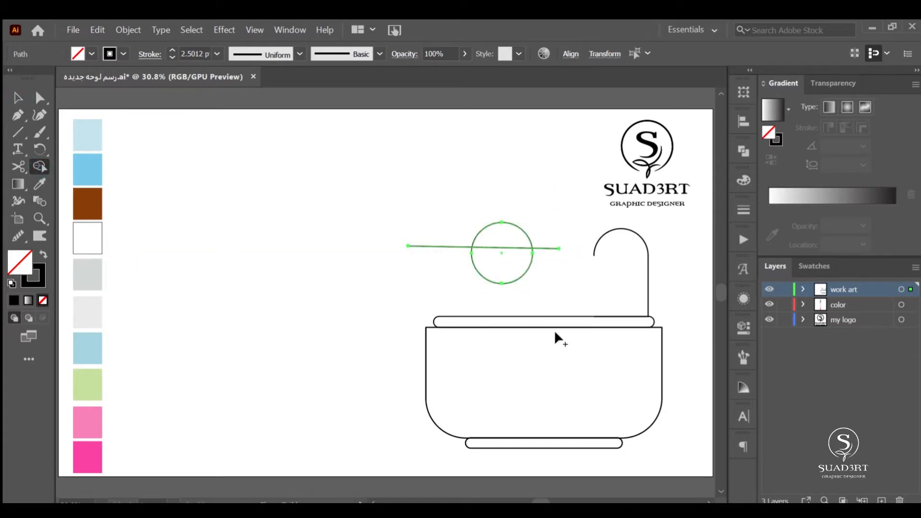
pyautogui.keyDown('alt'); pyautogui.click(492, 276); pyautogui.keyUp('alt')
pyautogui.keyDown('alt'); pyautogui.click(448, 247); pyautogui.keyUp('alt')
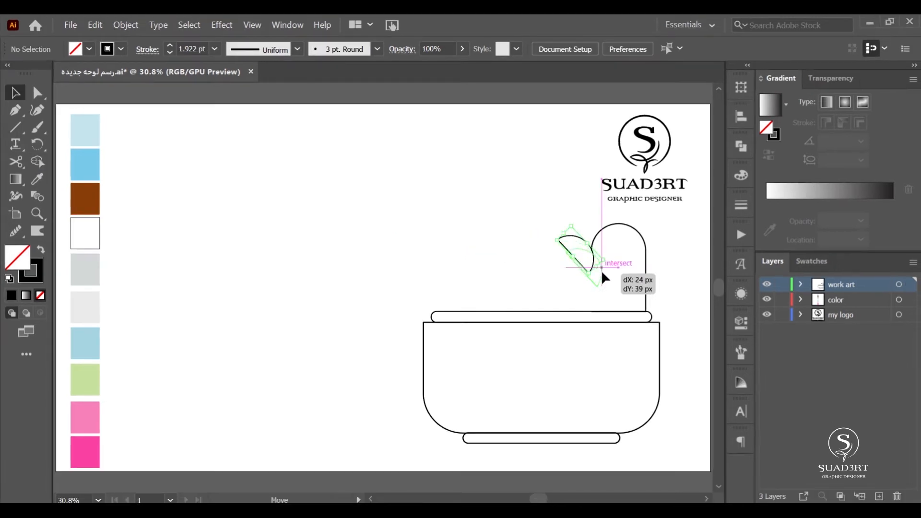
# - Place the tilted shower head on the open end of the curved pipe
pyautogui.moveTo(600, 269); pyautogui.dragTo(687, 208)
pyautogui.click(617, 281)
pyautogui.click(39, 214)
pyautogui.moveTo(630, 279); pyautogui.dragTo(462, 278)
pyautogui.press('v')
pyautogui.click(458, 294)
pyautogui.click(532, 297)
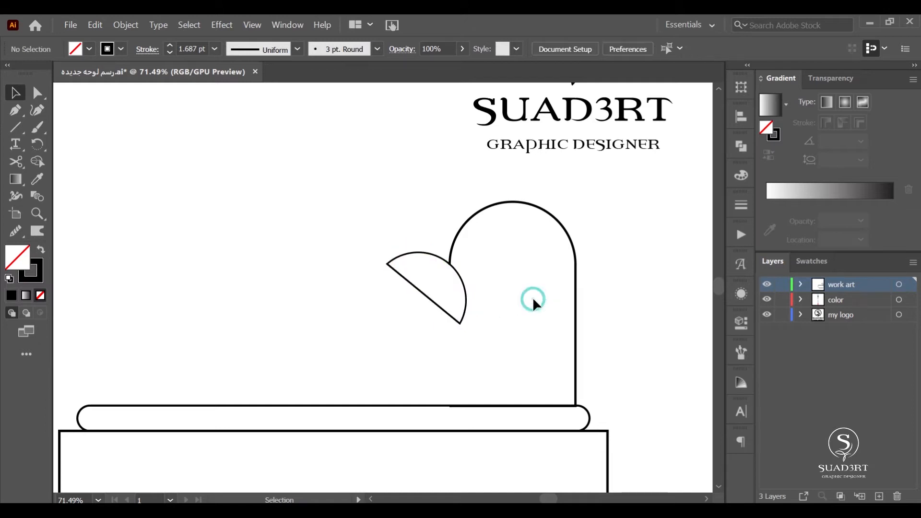
# - Draw a large rectangle in the empty area and a narrower one overlapping its lower edge
pyautogui.moveTo(15, 127); pyautogui.dragTo(72, 127)
pyautogui.moveTo(264, 175); pyautogui.dragTo(182, 261)
pyautogui.moveTo(241, 231)
pyautogui.mouseDown()
pyautogui.moveTo(210, 267)
pyautogui.moveTo(204, 307)
pyautogui.mouseUp()
pyautogui.click(16, 95)
pyautogui.click(273, 162)
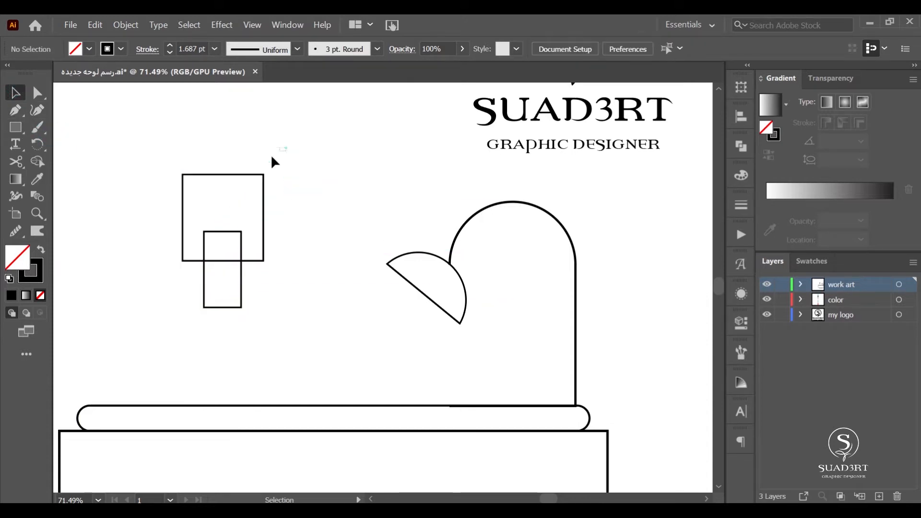
# - Fully round the larger rectangle's upper corners and unite the two rectangles into one tap handle shape
pyautogui.moveTo(179, 203); pyautogui.dragTo(180, 205)
pyautogui.click(38, 93)
pyautogui.moveTo(282, 150); pyautogui.dragTo(150, 194)
pyautogui.moveTo(256, 182); pyautogui.dragTo(291, 270)
pyautogui.moveTo(284, 166); pyautogui.dragTo(186, 314)
pyautogui.click(741, 146)
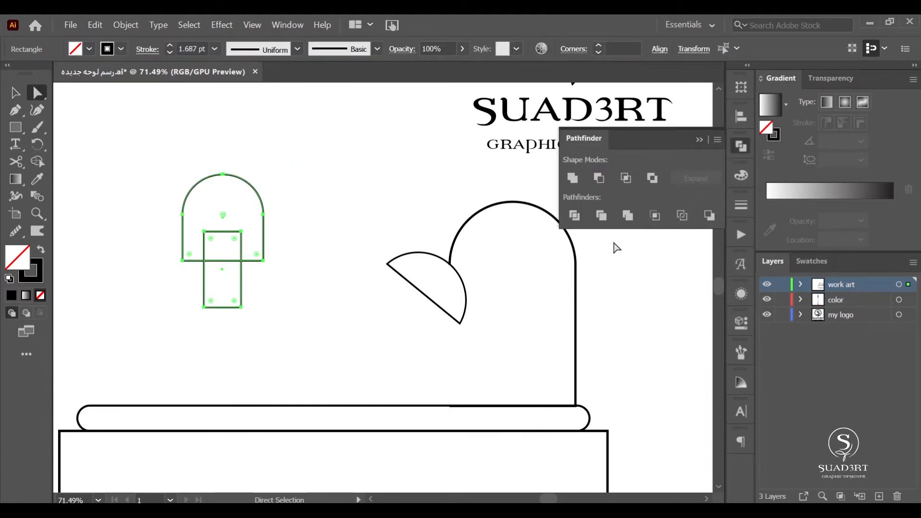
pyautogui.click(572, 178)
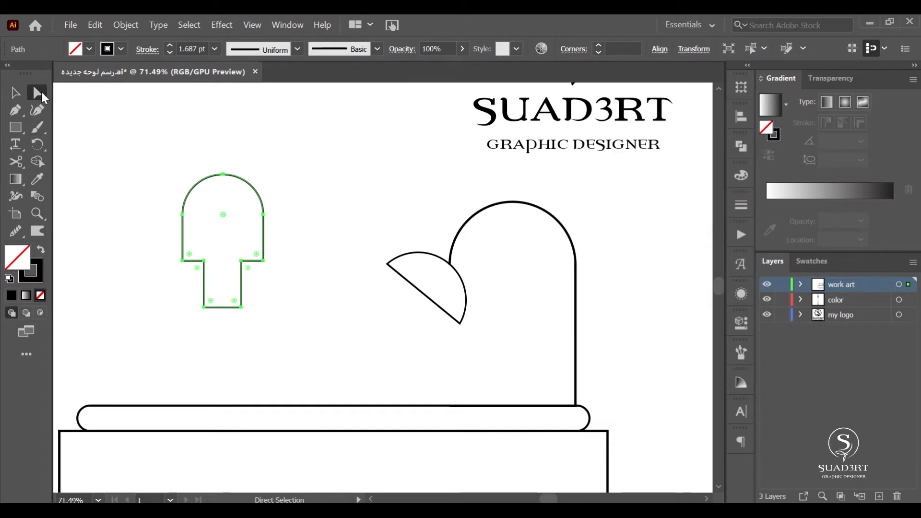
# - Scale the tap handle shape down to a small size and fill it with black
pyautogui.press('v')
pyautogui.moveTo(261, 179)
pyautogui.mouseDown()
pyautogui.moveTo(206, 246)
pyautogui.moveTo(207, 270)
pyautogui.mouseUp()
pyautogui.click(90, 48)
pyautogui.click(40, 79)
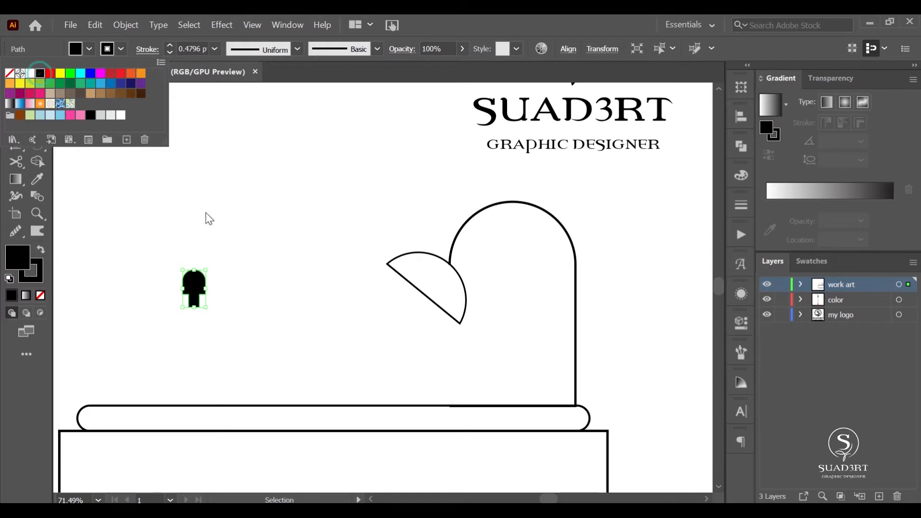
pyautogui.click(205, 216)
# - Rotate the black tap handle to lie horizontally and place it against the lower part of the shower pipe
pyautogui.moveTo(209, 265); pyautogui.dragTo(145, 258)
pyautogui.moveTo(187, 288); pyautogui.dragTo(550, 356)
pyautogui.click(516, 365)
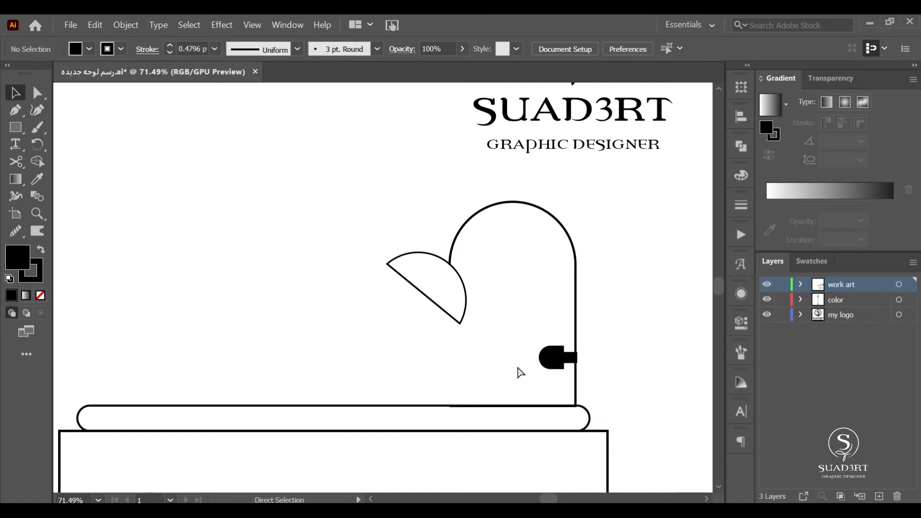
# - Thicken the stroke of all bathtub and shower shapes and scale the whole drawing down slightly
pyautogui.hotkey('ctrl', '0')
pyautogui.click(14, 127)
pyautogui.click(19, 92)
pyautogui.moveTo(657, 211); pyautogui.dragTo(431, 449)
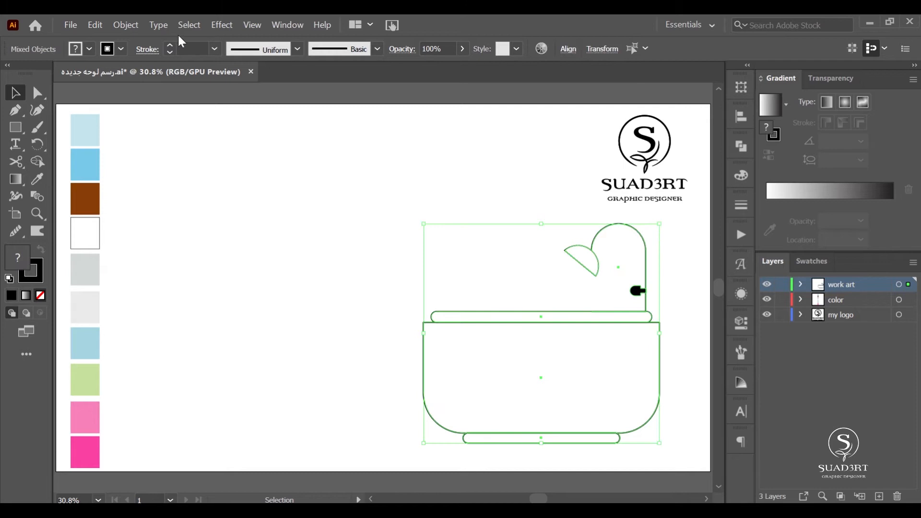
pyautogui.click(215, 48)
pyautogui.click(220, 174)
pyautogui.moveTo(661, 225); pyautogui.dragTo(633, 258)
pyautogui.click(670, 303)
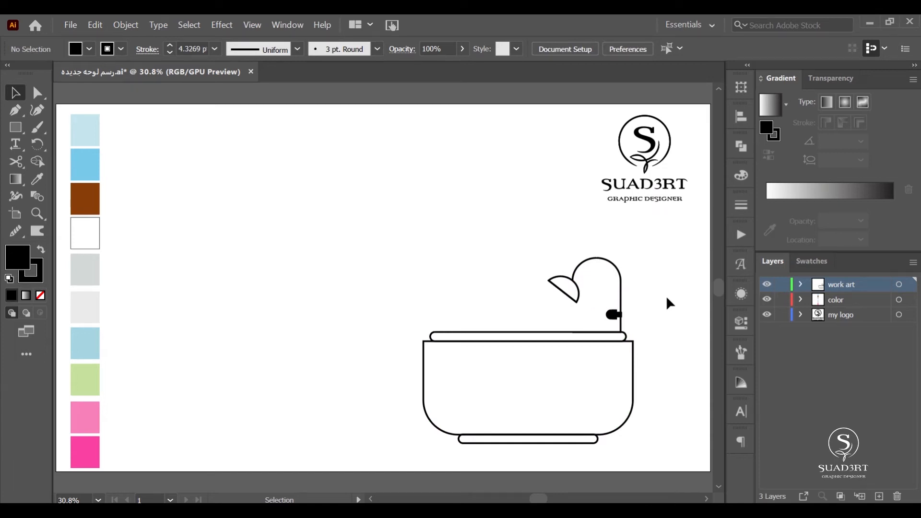
pyautogui.moveTo(635, 249); pyautogui.dragTo(573, 296)
pyautogui.moveTo(541, 327); pyautogui.dragTo(541, 328)
pyautogui.moveTo(587, 259); pyautogui.dragTo(589, 237)
pyautogui.hotkey('ctrl', 'z')
pyautogui.click(662, 291)
pyautogui.hotkey('ctrl', 'z')
pyautogui.click(662, 291)
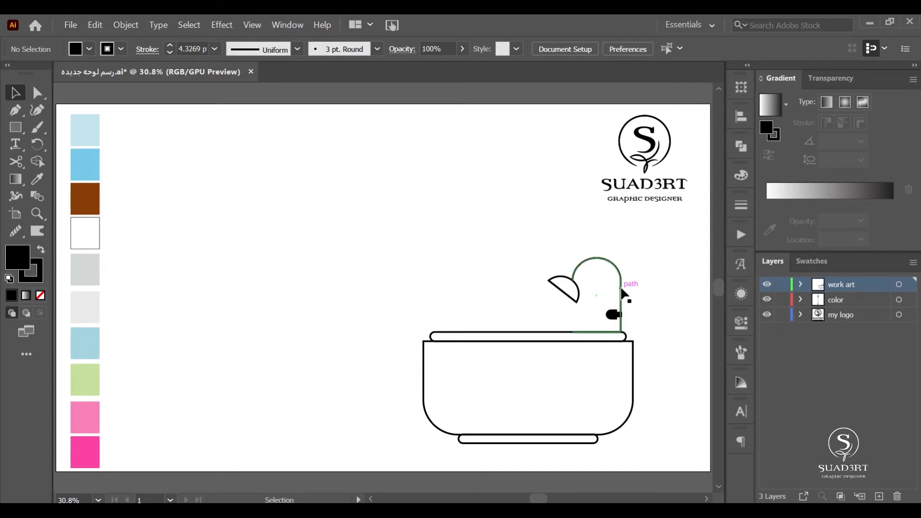
# - Enlarge the shower pipe and shower head together, keeping the pipe's vertical side at the right end of the rim
pyautogui.moveTo(637, 263); pyautogui.dragTo(547, 288)
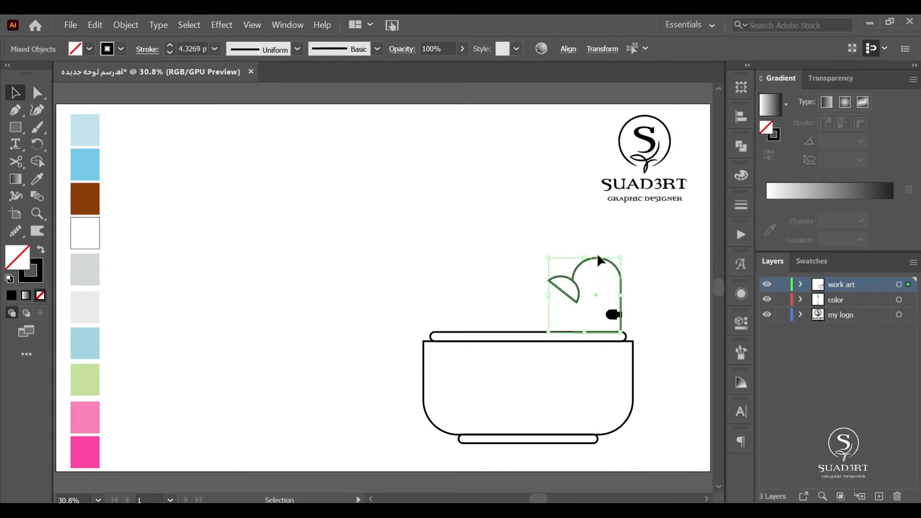
pyautogui.moveTo(587, 259); pyautogui.dragTo(586, 239)
pyautogui.press('Left')
pyautogui.press('Left')
pyautogui.hotkey('shift', 'Left')
pyautogui.click(646, 310)
# - Reduce the bathtub's height slightly and lower the shower with its tap handle to sit on the rim
pyautogui.click(614, 315)
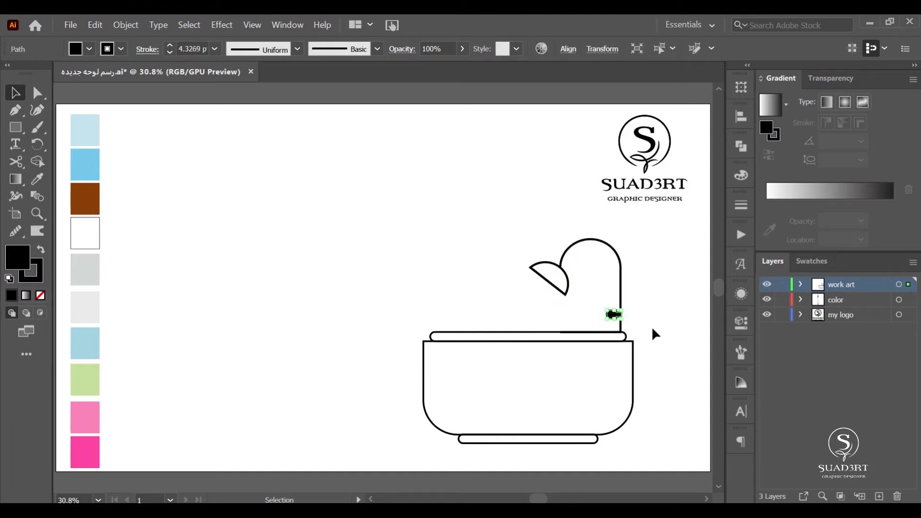
pyautogui.click(653, 329)
pyautogui.click(618, 316)
pyautogui.hotkey('shift', 'Right')
pyautogui.click(677, 331)
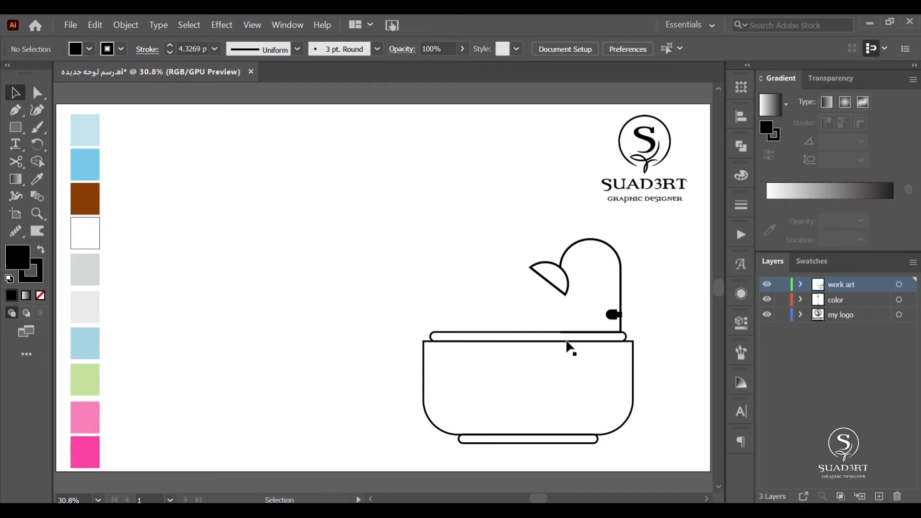
pyautogui.moveTo(491, 385); pyautogui.dragTo(424, 450)
pyautogui.click(513, 309)
# - Draw a small black square with a 5 pt stroke near the artboard's upper middle and place a copy to its left
pyautogui.moveTo(451, 137); pyautogui.dragTo(422, 164)
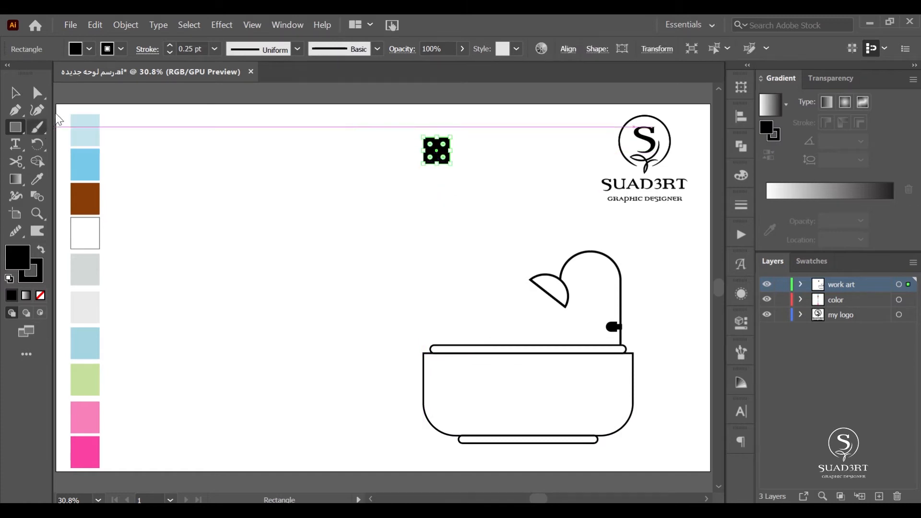
pyautogui.click(170, 46)
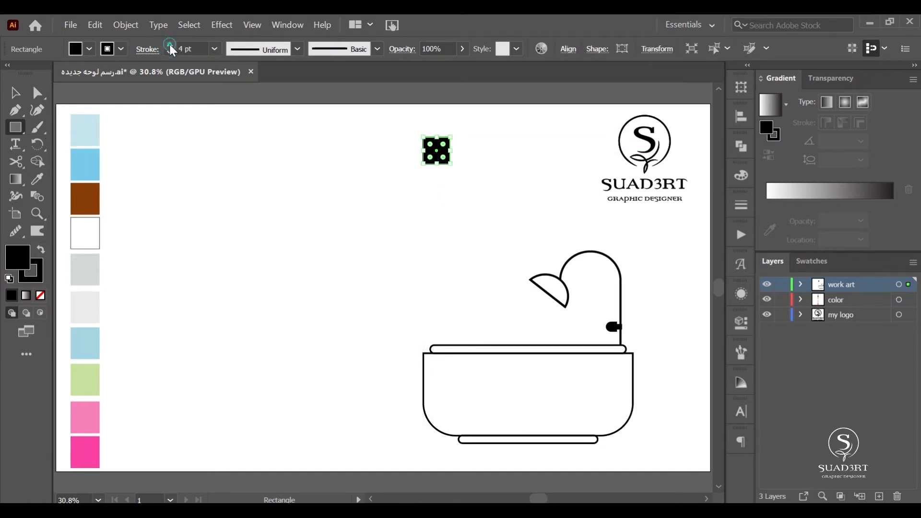
pyautogui.click(19, 86)
pyautogui.moveTo(440, 154); pyautogui.dragTo(301, 150)
pyautogui.click(336, 222)
pyautogui.hotkey('ctrl', 'a')
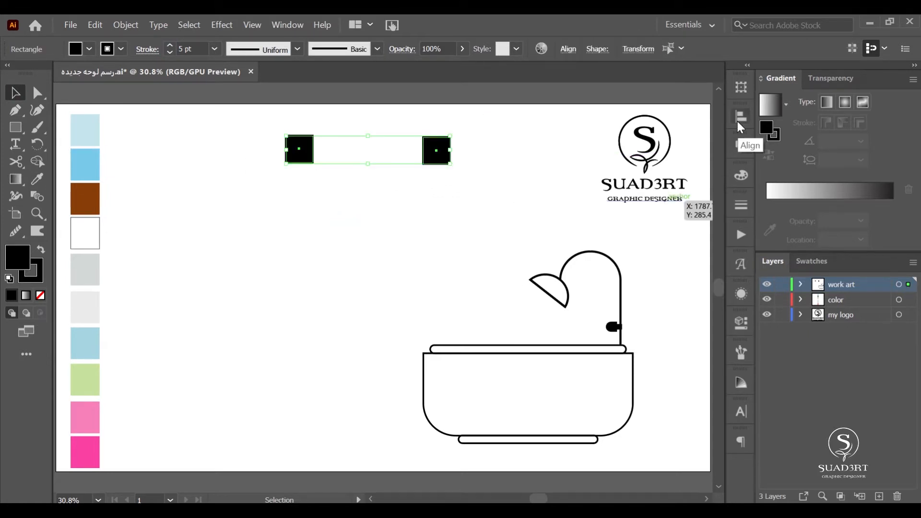
pyautogui.click(741, 117)
pyautogui.click(740, 117)
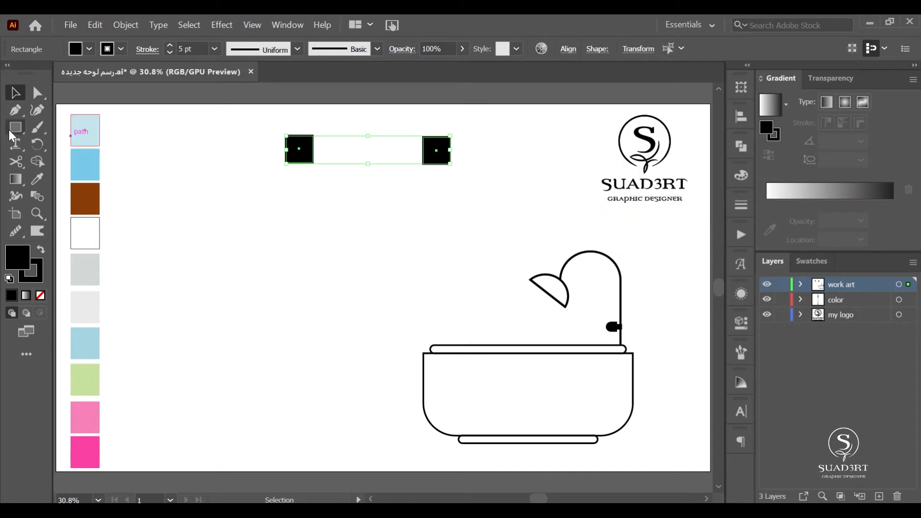
# - Connect the two black squares with a horizontal line to form the towel bar
pyautogui.moveTo(16, 128); pyautogui.dragTo(57, 198)
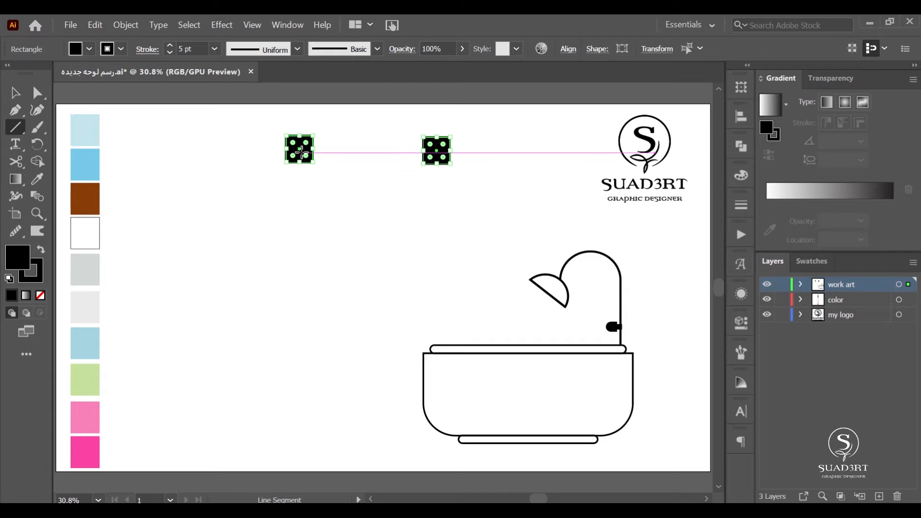
pyautogui.moveTo(298, 149)
pyautogui.mouseDown()
pyautogui.moveTo(384, 164)
pyautogui.moveTo(299, 150)
pyautogui.mouseUp()
pyautogui.hotkey('ctrl', 'z')
pyautogui.click(15, 93)
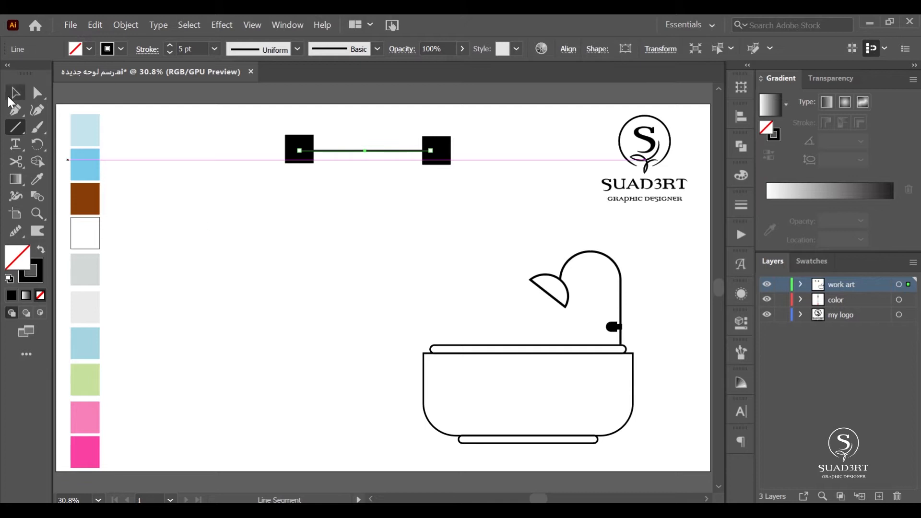
pyautogui.click(366, 293)
# - Draw a tall rectangle over the middle of the towel bar as a towel and fill it with white
pyautogui.click(15, 127)
pyautogui.click(72, 127)
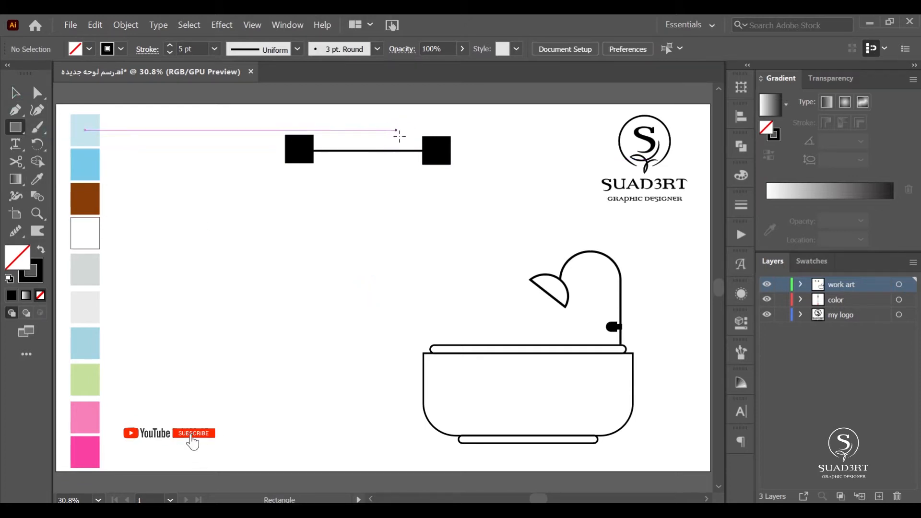
pyautogui.moveTo(399, 133)
pyautogui.mouseDown()
pyautogui.moveTo(319, 203)
pyautogui.moveTo(323, 251)
pyautogui.mouseUp()
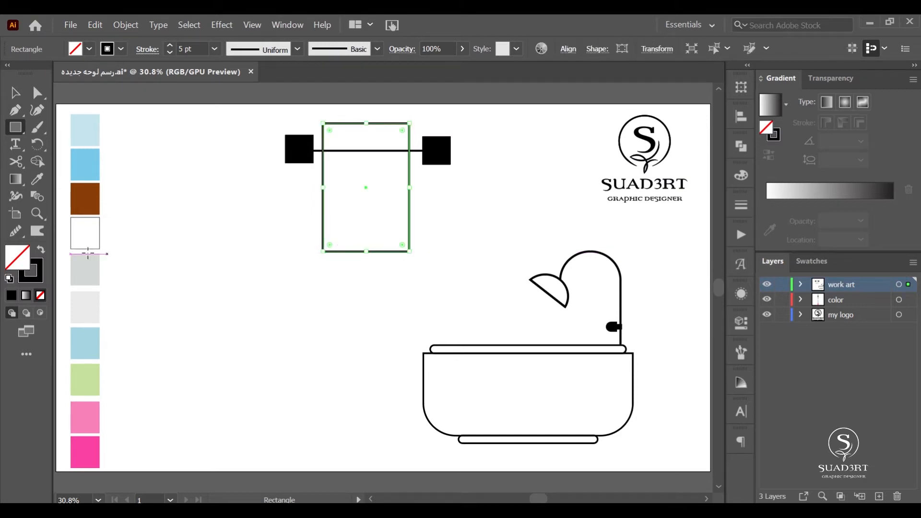
pyautogui.click(90, 49)
pyautogui.click(27, 76)
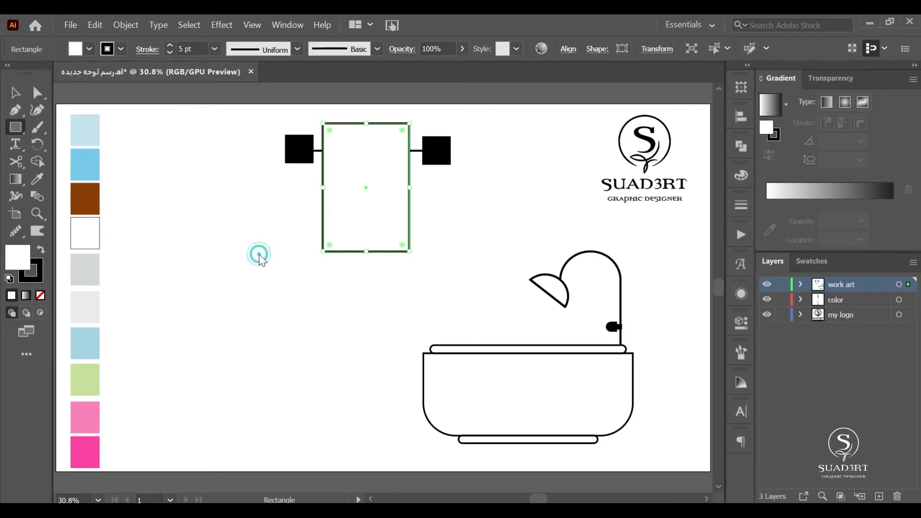
pyautogui.click(259, 254)
pyautogui.click(515, 291)
pyautogui.press('v')
pyautogui.click(239, 221)
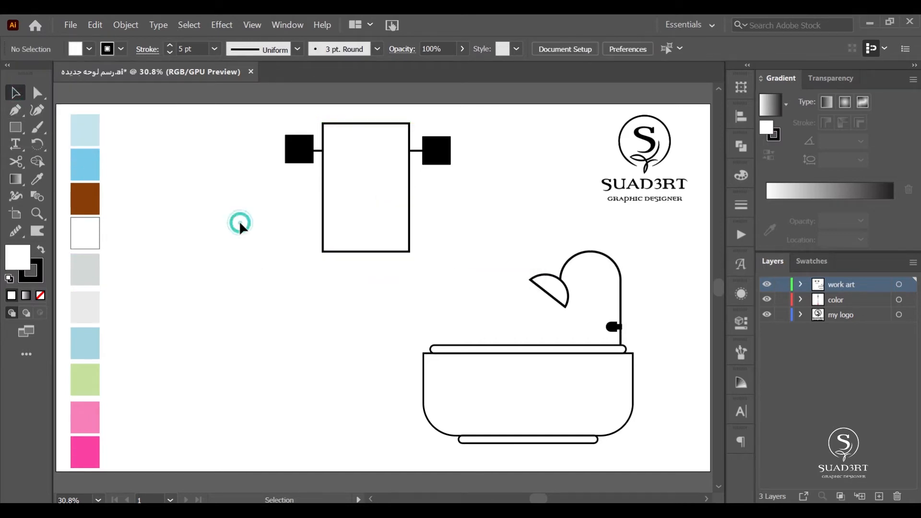
# - Draw two vertical fold lines of different lengths down from the towel's top edge
pyautogui.moveTo(15, 128); pyautogui.dragTo(57, 196)
pyautogui.moveTo(340, 124); pyautogui.dragTo(340, 188)
pyautogui.moveTo(389, 123); pyautogui.dragTo(382, 221)
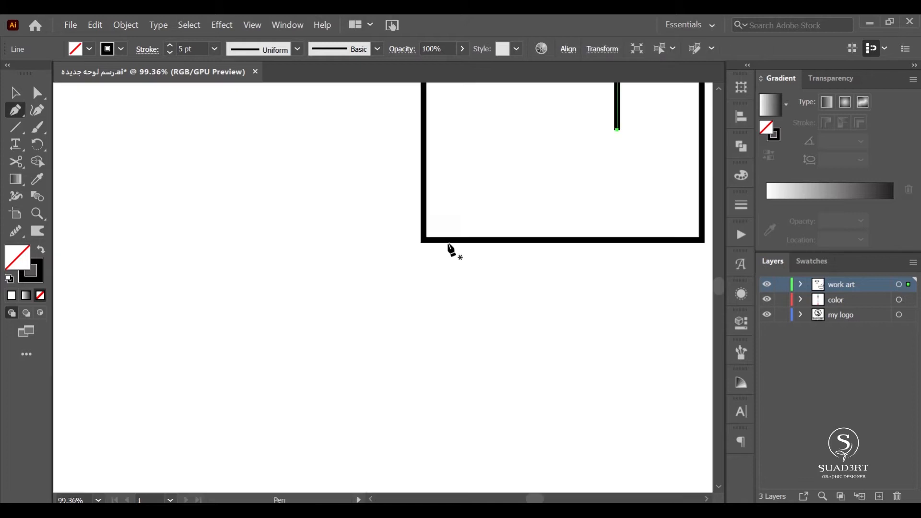
# - Draw a short vertical fringe line hanging from the towel's bottom edge near its left corner
pyautogui.click(447, 244)
pyautogui.click(448, 282)
pyautogui.keyDown('ctrl'); pyautogui.click(456, 299); pyautogui.keyUp('ctrl')
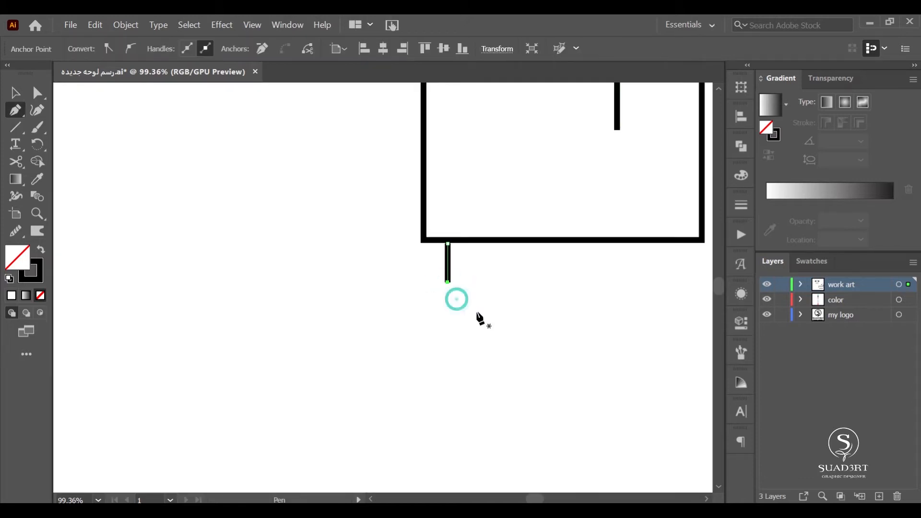
# - Copy the short fringe line slightly to the right and repeat the copy at even spacing across the towel's bottom edge
pyautogui.click(9, 94)
pyautogui.moveTo(448, 273); pyautogui.dragTo(469, 274)
pyautogui.hotkey('ctrl', 'd')
pyautogui.hotkey('ctrl', 'd')
pyautogui.hotkey('ctrl', 'd')
pyautogui.hotkey('ctrl', 'd')
pyautogui.hotkey('ctrl', 'd')
pyautogui.hotkey('ctrl', 'd')
pyautogui.hotkey('ctrl', 'd')
pyautogui.hotkey('ctrl', 'd')
pyautogui.hotkey('ctrl', 'd')
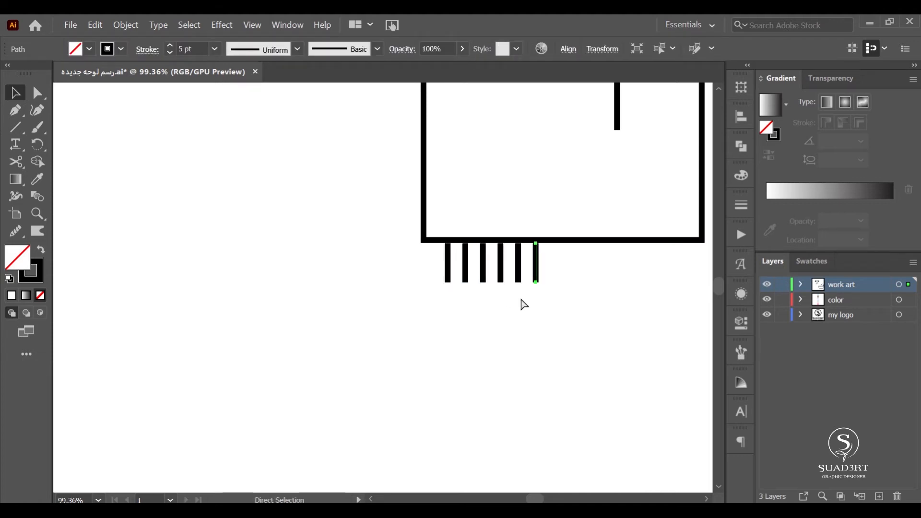
pyautogui.hotkey('ctrl', 'd')
pyautogui.hotkey('ctrl', 'd')
pyautogui.hotkey('ctrl', 'd')
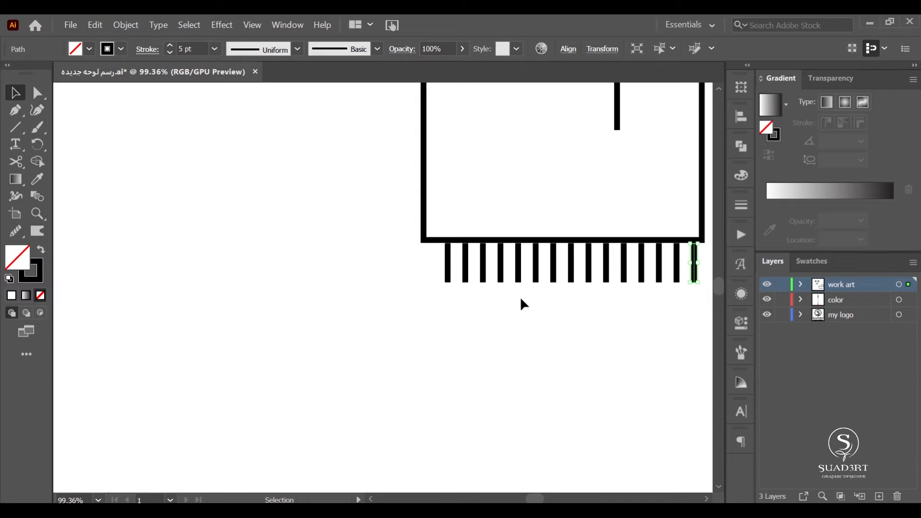
pyautogui.click(520, 297)
pyautogui.hotkey('ctrl', '0')
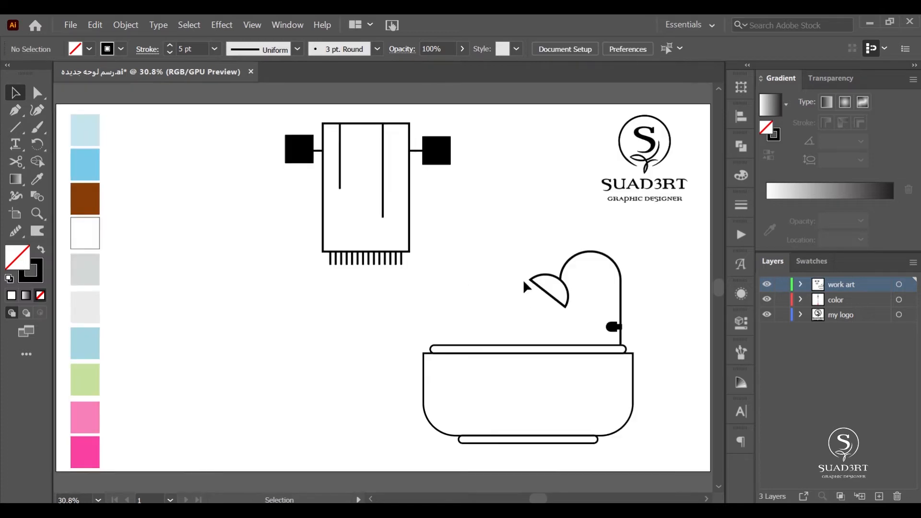
# - Nudge the two black towel bar squares slightly left and recolour them with the palette's medium blue
pyautogui.click(429, 154)
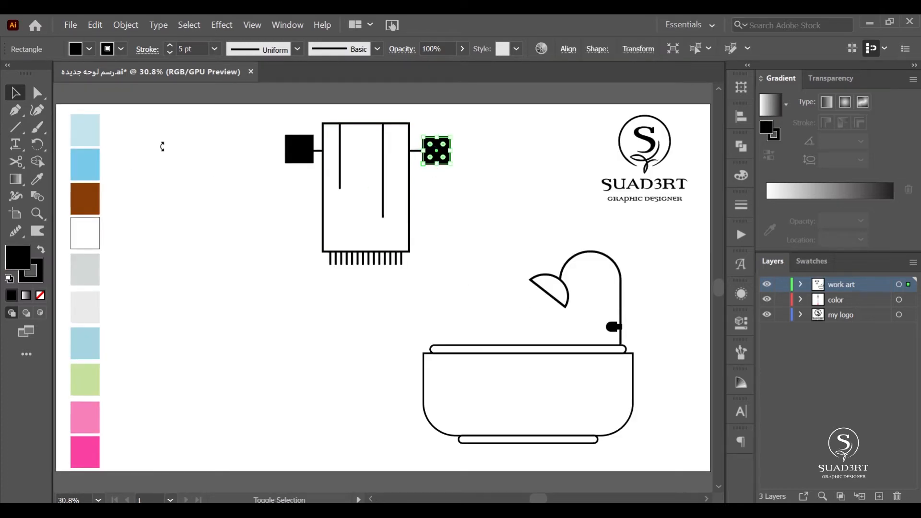
pyautogui.keyDown('shift'); pyautogui.click(289, 154); pyautogui.keyUp('shift')
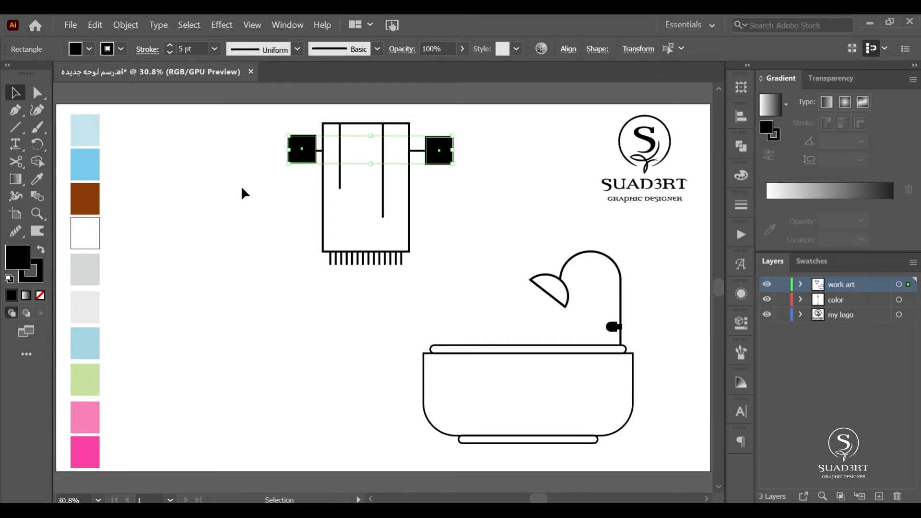
pyautogui.press('Left')
pyautogui.press('Left')
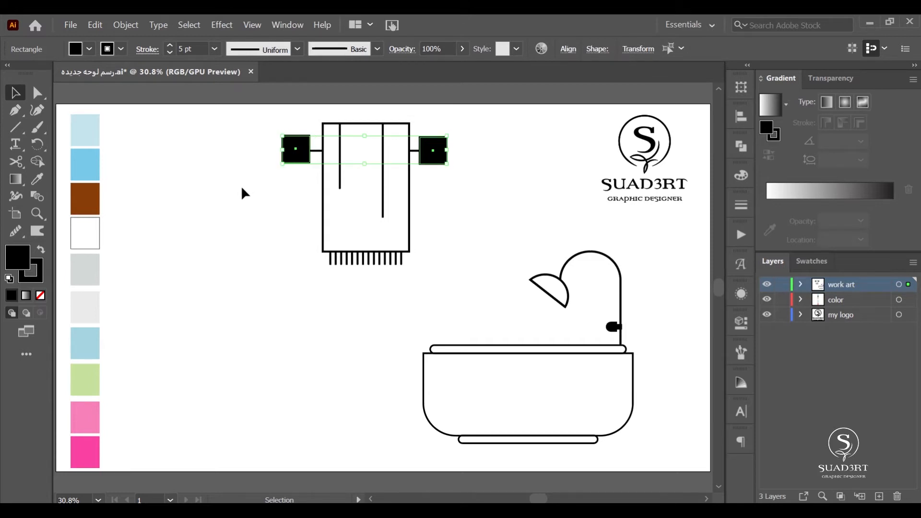
pyautogui.click(41, 178)
pyautogui.click(100, 172)
pyautogui.click(16, 94)
pyautogui.click(212, 259)
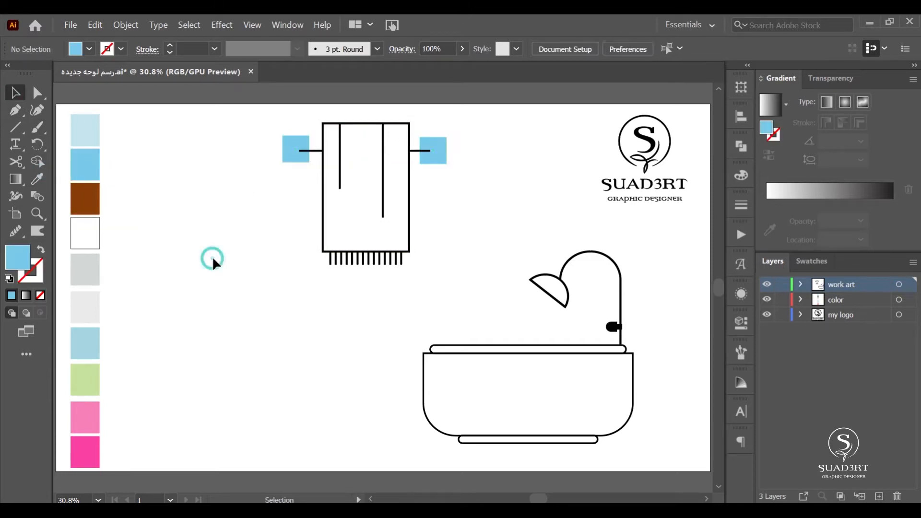
# - Draw a large upright rectangle left of the towel as a mirror and colour it with the palette's medium blue
pyautogui.click(328, 339)
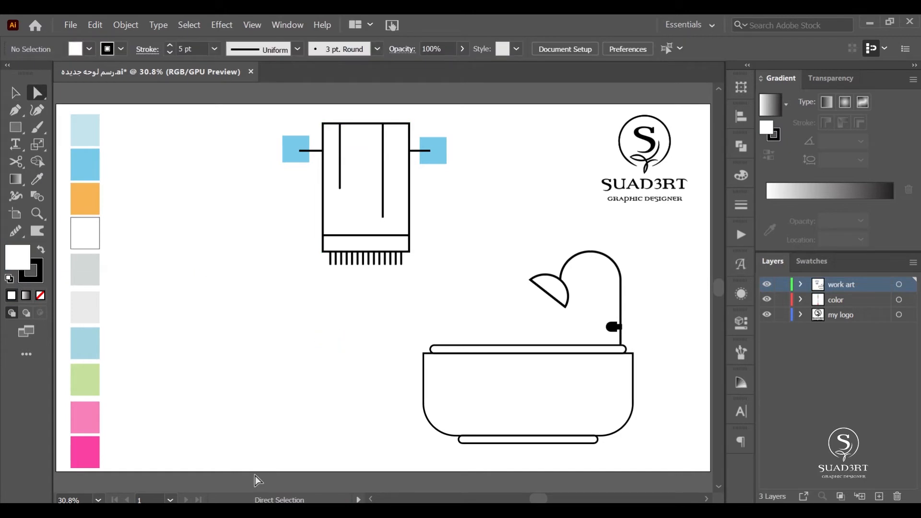
pyautogui.click(8, 127)
pyautogui.moveTo(248, 131); pyautogui.dragTo(134, 271)
pyautogui.moveTo(135, 272); pyautogui.dragTo(134, 270)
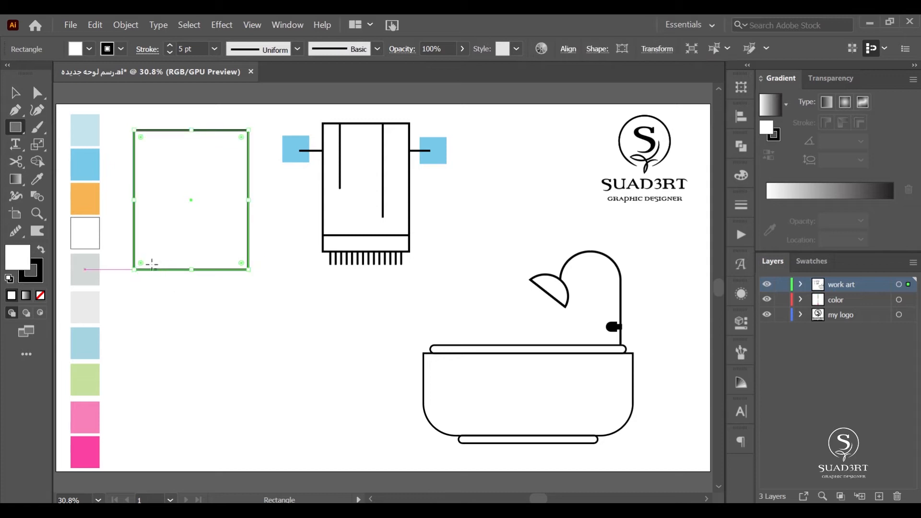
pyautogui.click(37, 179)
pyautogui.click(87, 169)
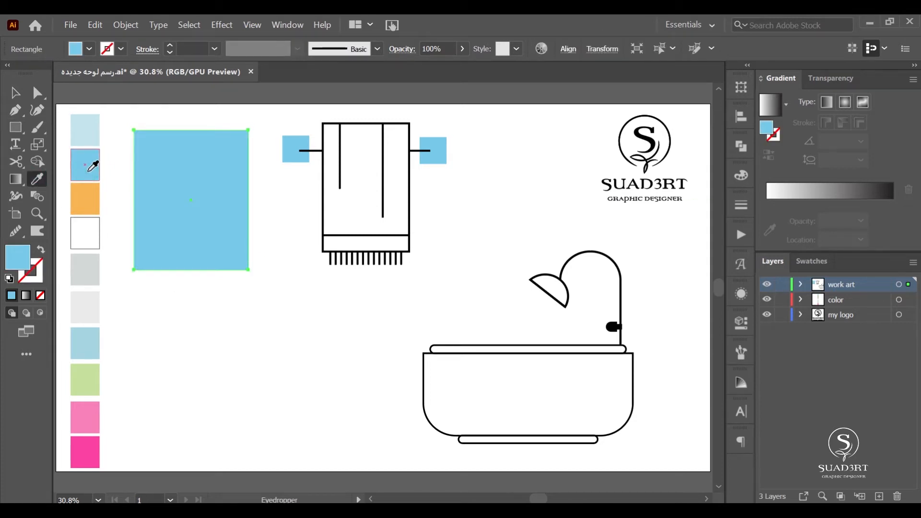
pyautogui.click(15, 93)
pyautogui.click(260, 374)
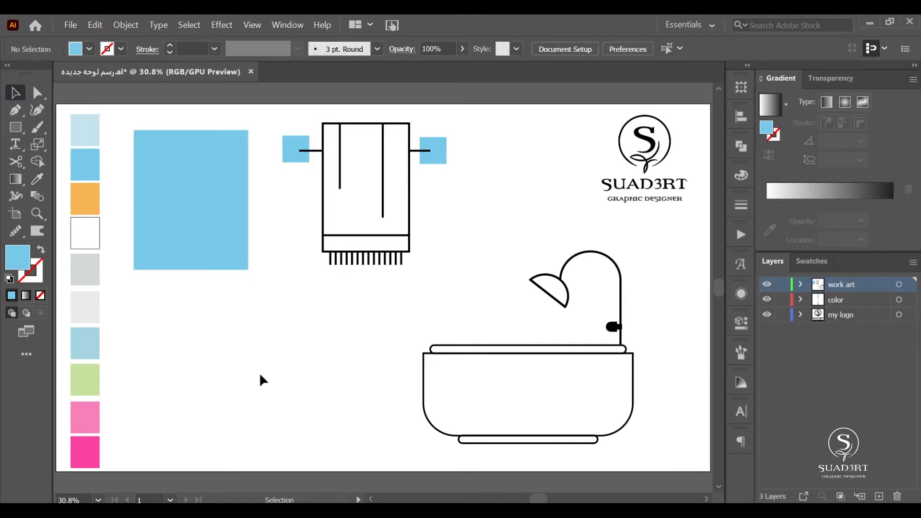
# - Draw a horizontal shelf line along the mirror's bottom edge, extending past both sides, with a black 5 pt stroke
pyautogui.moveTo(15, 127); pyautogui.dragTo(58, 192)
pyautogui.moveTo(117, 270); pyautogui.dragTo(271, 269)
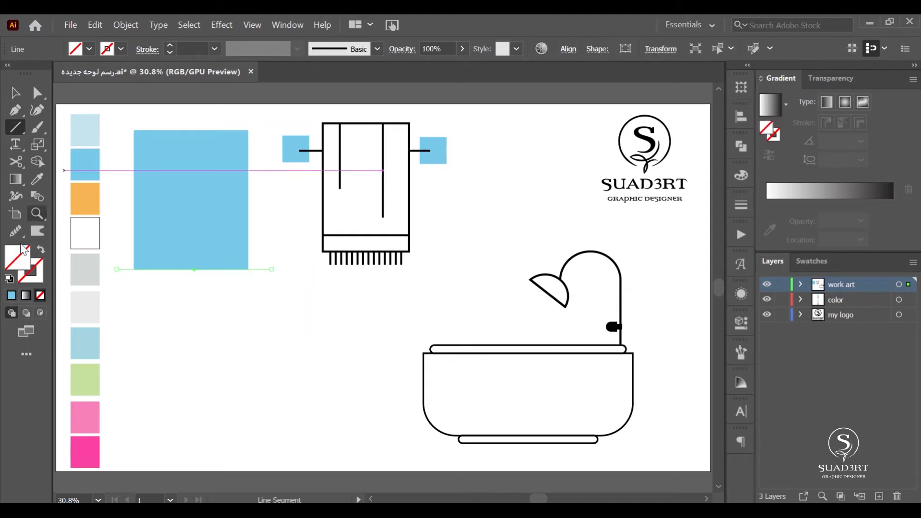
pyautogui.click(89, 49)
pyautogui.click(36, 76)
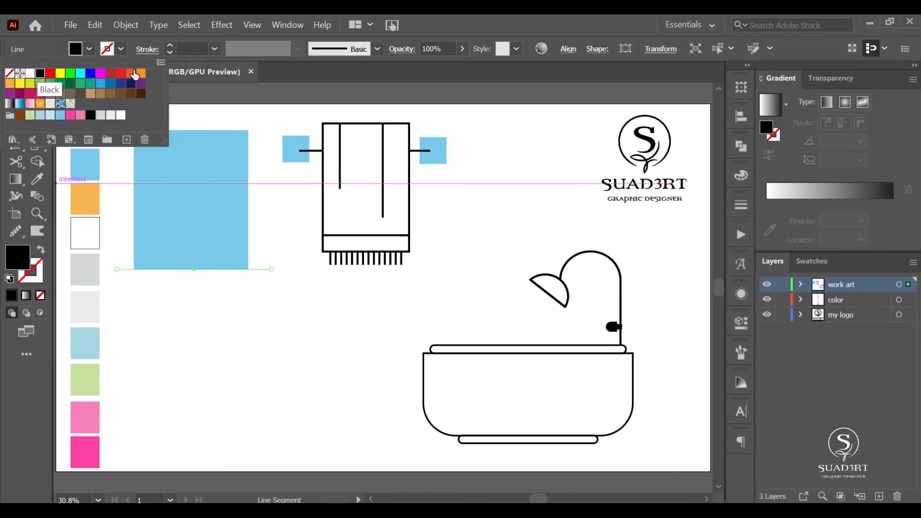
pyautogui.click(215, 49)
pyautogui.click(233, 175)
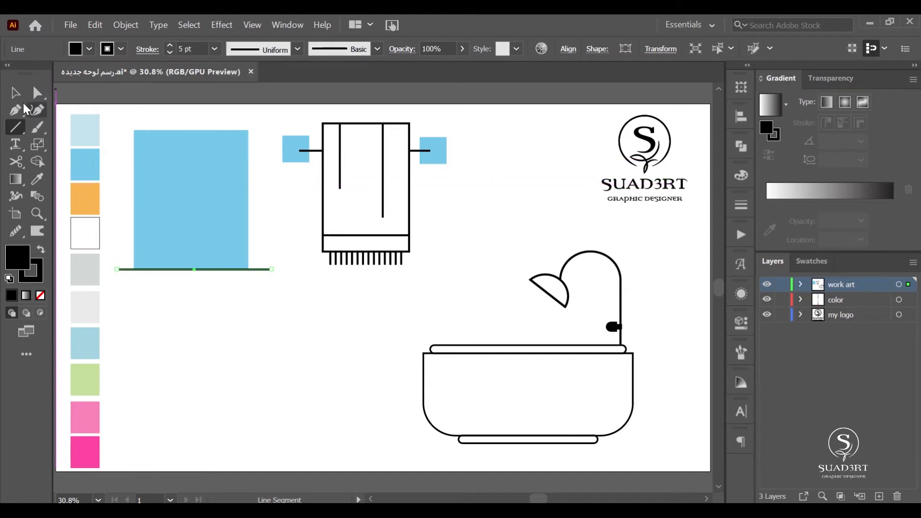
# - Give the blue mirror rectangle a black 5 pt stroke
pyautogui.press('v')
pyautogui.click(166, 154)
pyautogui.click(120, 49)
pyautogui.click(38, 74)
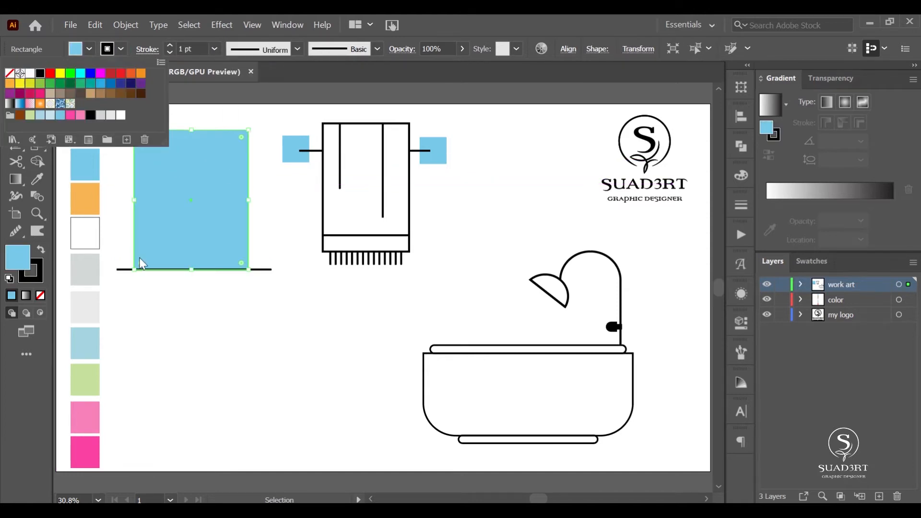
pyautogui.click(214, 49)
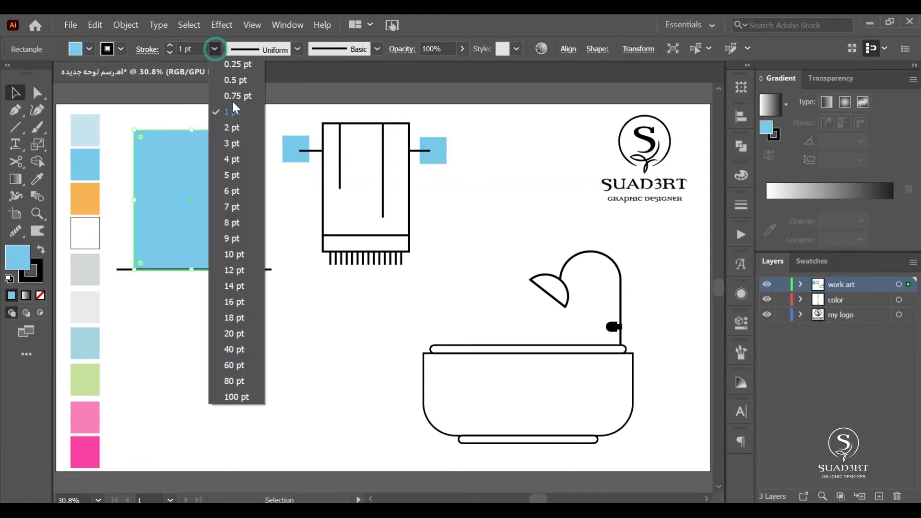
pyautogui.click(236, 173)
pyautogui.click(274, 333)
# - Draw three separate diagonal reflection lines on the mirror, two near its top and a shorter one below on the left
pyautogui.click(15, 111)
pyautogui.click(182, 144)
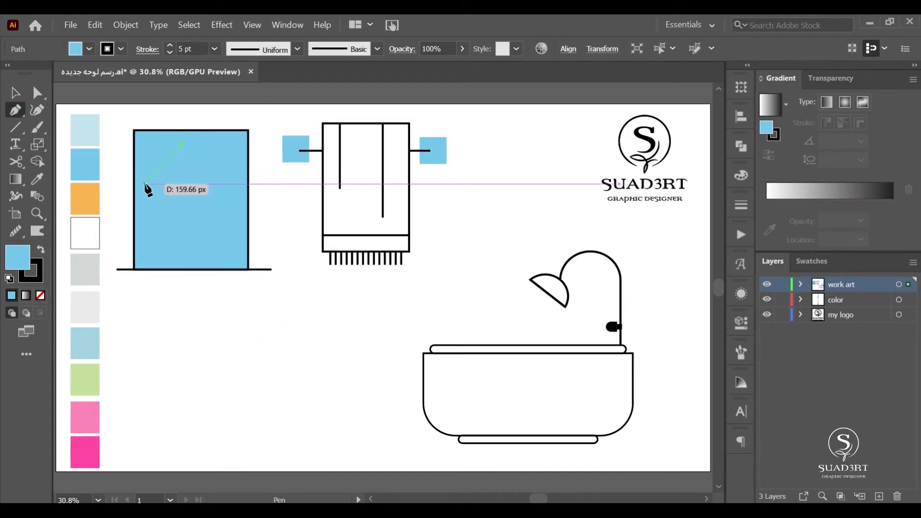
pyautogui.click(145, 184)
pyautogui.press('Escape')
pyautogui.click(218, 144)
pyautogui.click(188, 179)
pyautogui.press('Escape')
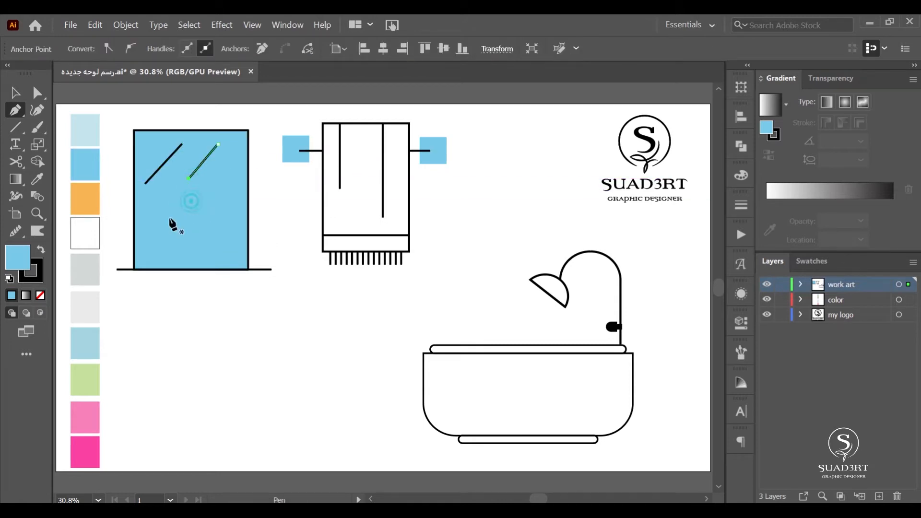
pyautogui.click(176, 194)
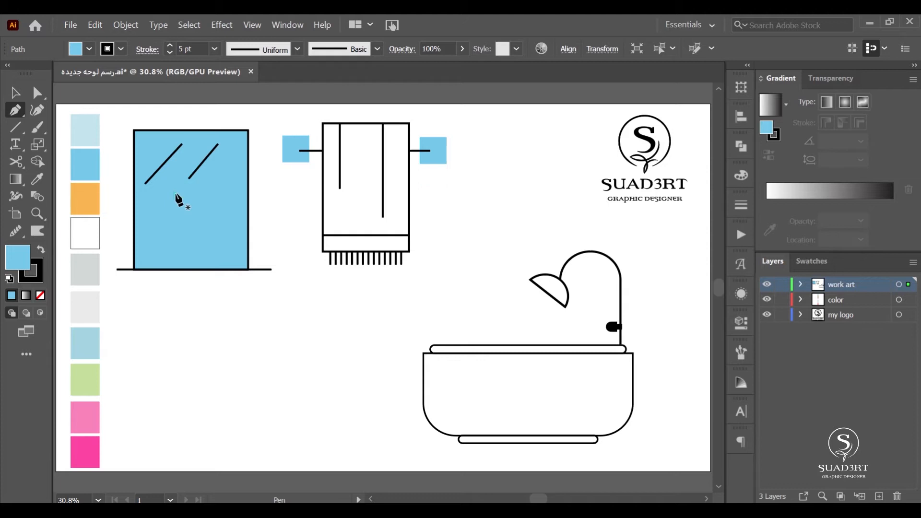
pyautogui.click(151, 222)
pyautogui.press('Escape')
pyautogui.click(15, 93)
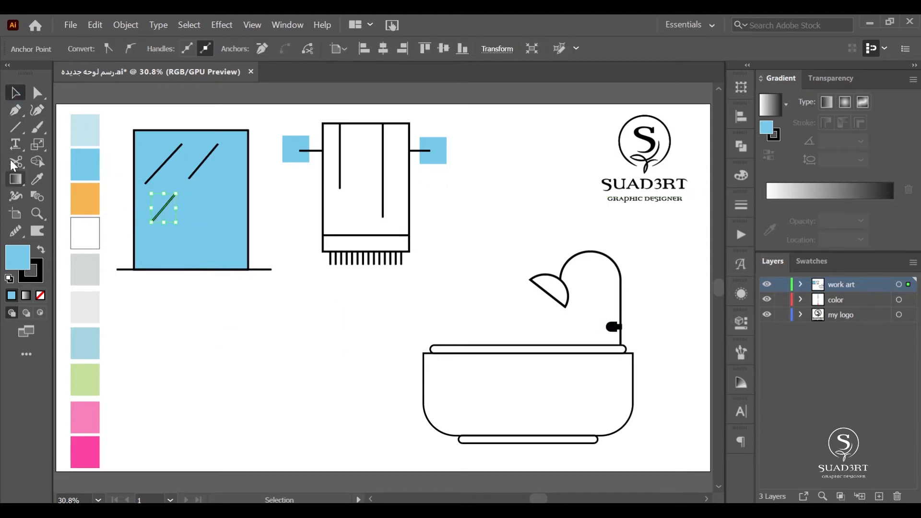
# - Draw an upright orange rectangle below the mirror as a bottle body, with a smaller orange rectangle on top as its cap
pyautogui.click(39, 129)
pyautogui.click(15, 92)
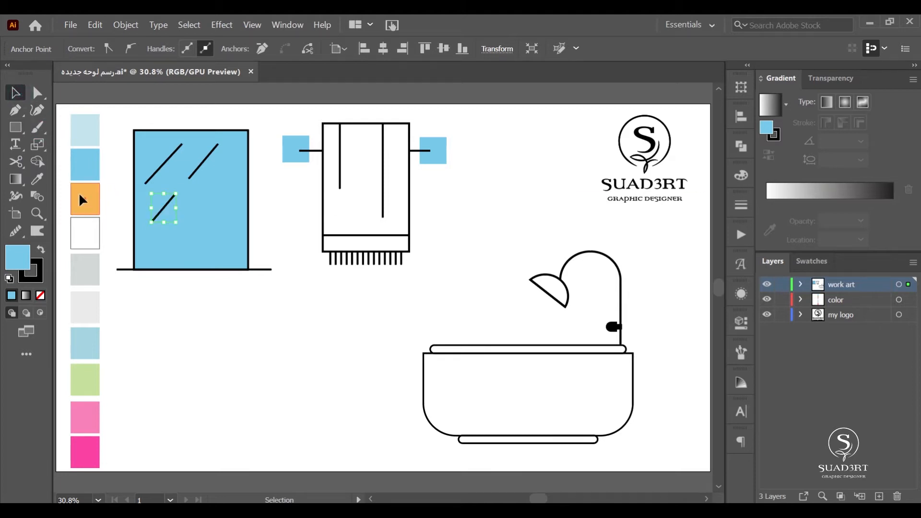
pyautogui.click(79, 194)
pyautogui.click(15, 127)
pyautogui.moveTo(265, 304); pyautogui.dragTo(224, 372)
pyautogui.press('v')
pyautogui.moveTo(240, 338); pyautogui.dragTo(244, 388)
pyautogui.press('m')
pyautogui.moveTo(260, 322); pyautogui.dragTo(234, 353)
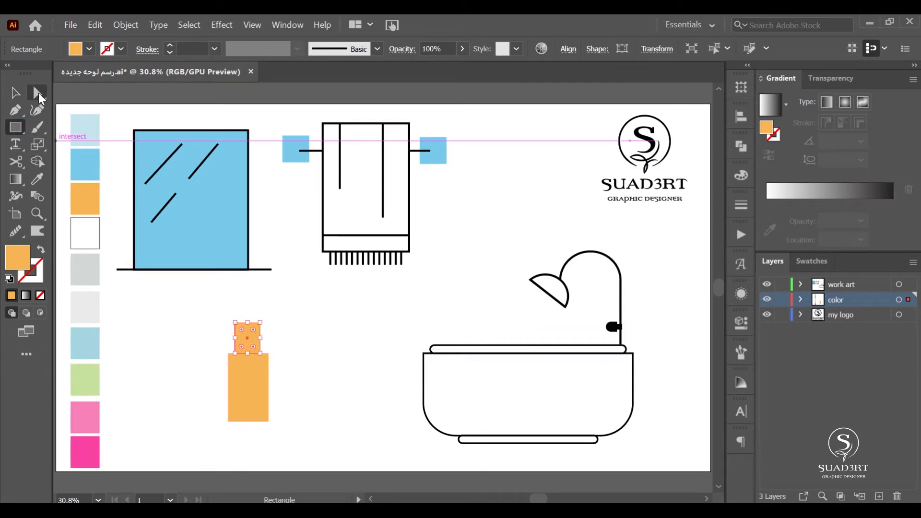
# - Round the top corners of the small orange cap to a 37 px radius
pyautogui.click(40, 94)
pyautogui.moveTo(277, 317); pyautogui.dragTo(261, 363)
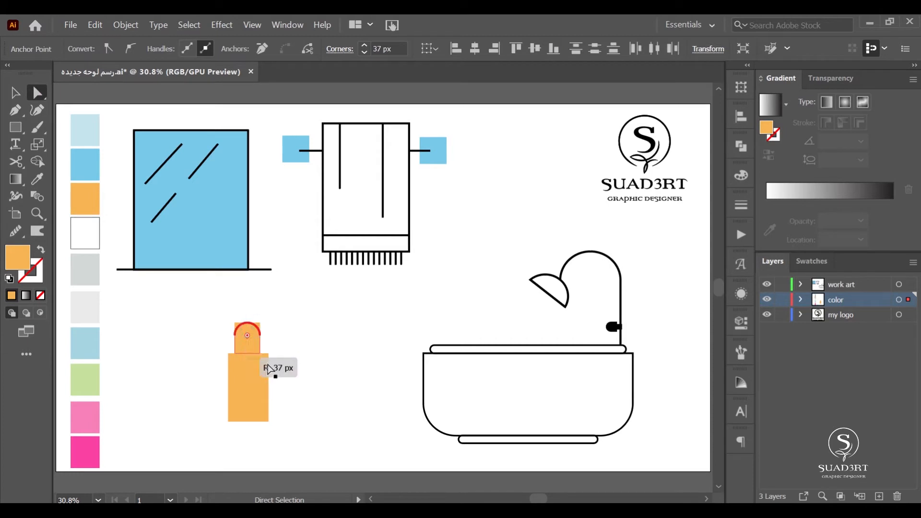
pyautogui.click(283, 331)
pyautogui.moveTo(291, 300); pyautogui.dragTo(233, 432)
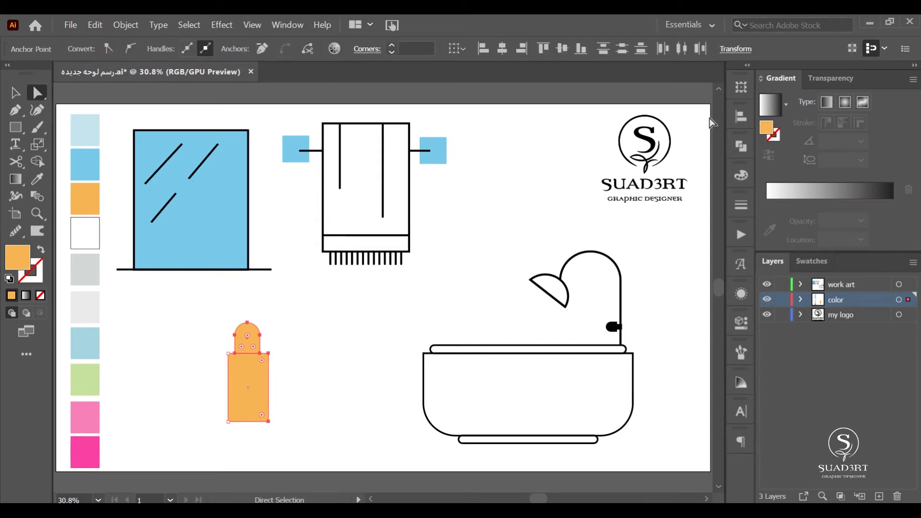
pyautogui.click(739, 120)
pyautogui.click(598, 148)
pyautogui.click(741, 117)
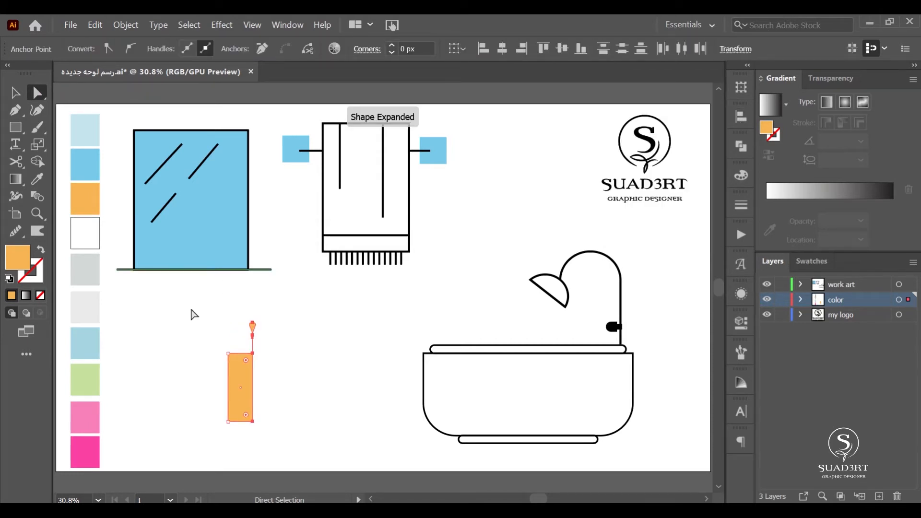
pyautogui.hotkey('ctrl', 'z')
pyautogui.click(306, 330)
# - Align the orange cap and bottle body on their horizontal centres
pyautogui.click(15, 93)
pyautogui.moveTo(292, 305); pyautogui.dragTo(218, 417)
pyautogui.click(741, 117)
pyautogui.click(597, 149)
# - Give the bottle body and cap a black 5 pt stroke
pyautogui.click(121, 49)
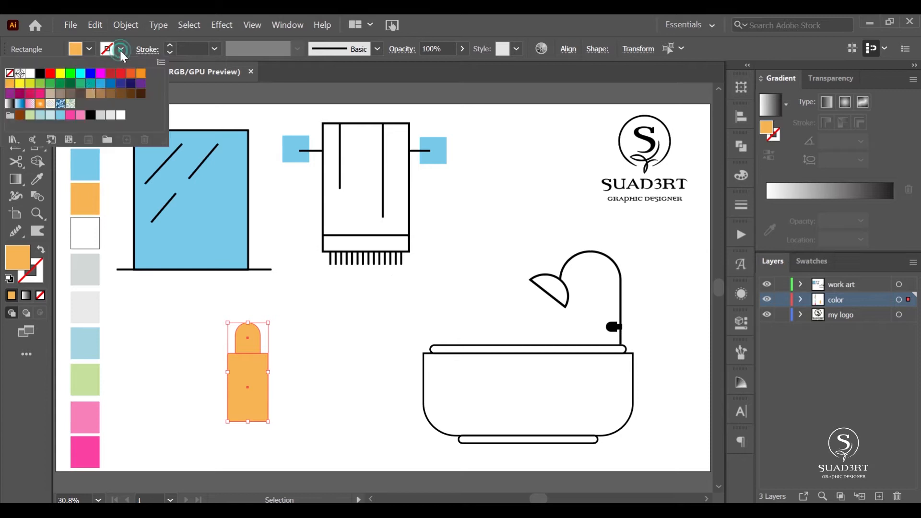
pyautogui.click(41, 79)
pyautogui.click(214, 49)
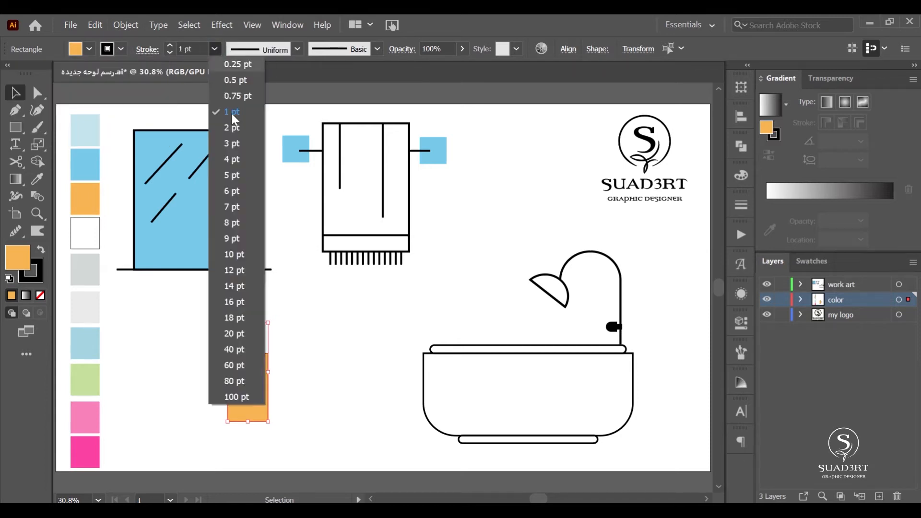
pyautogui.click(230, 183)
pyautogui.click(302, 326)
# - Group the bottle shapes, scale the bottle down and stand it on the shelf line at the mirror's lower right
pyautogui.click(233, 398)
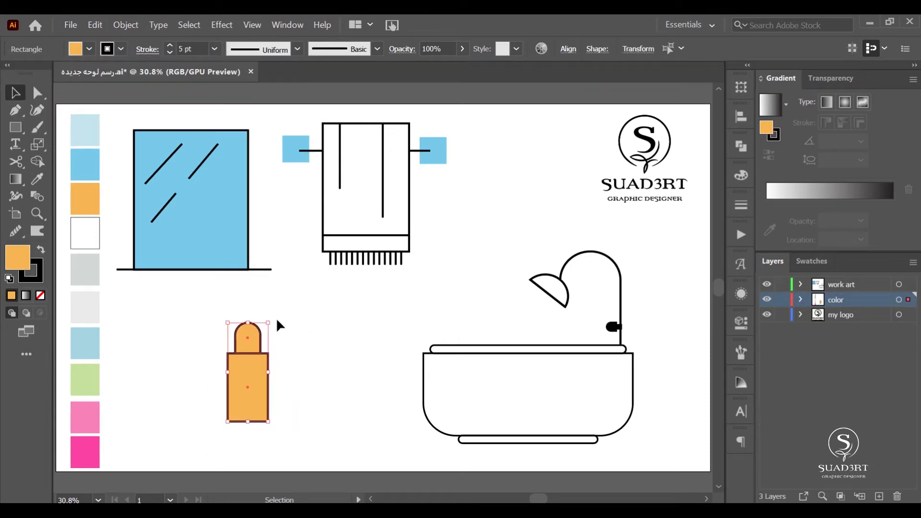
pyautogui.moveTo(270, 323)
pyautogui.mouseDown()
pyautogui.moveTo(264, 318)
pyautogui.moveTo(249, 370)
pyautogui.moveTo(235, 243)
pyautogui.moveTo(231, 250)
pyautogui.mouseUp()
pyautogui.rightClick(240, 382)
pyautogui.click(274, 188)
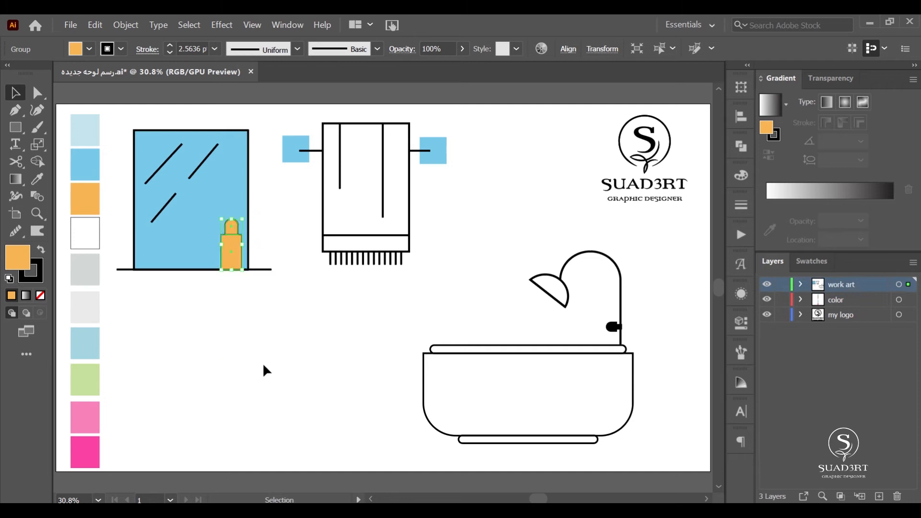
pyautogui.click(261, 366)
# - Draw a wide flat rectangle below the mirror and give it the towel's white fill and black 5 pt stroke
pyautogui.click(19, 126)
pyautogui.click(55, 128)
pyautogui.moveTo(310, 310); pyautogui.dragTo(183, 336)
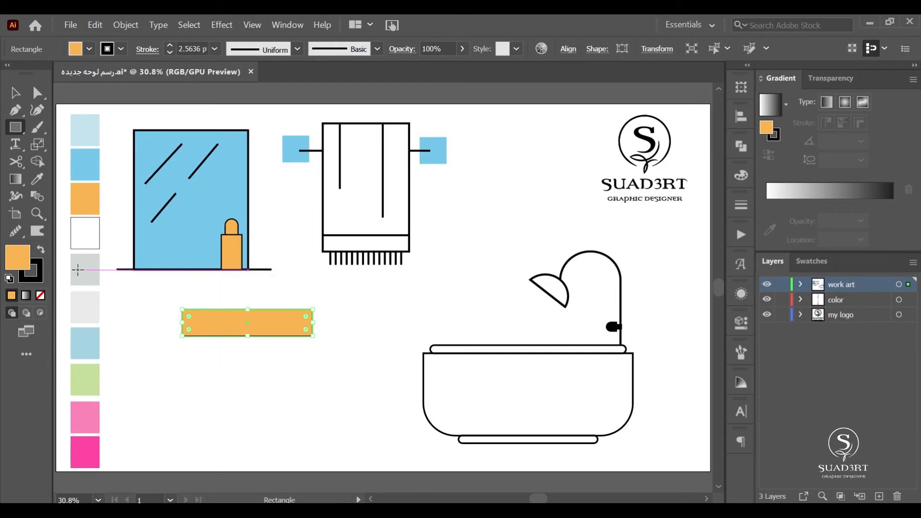
pyautogui.click(37, 179)
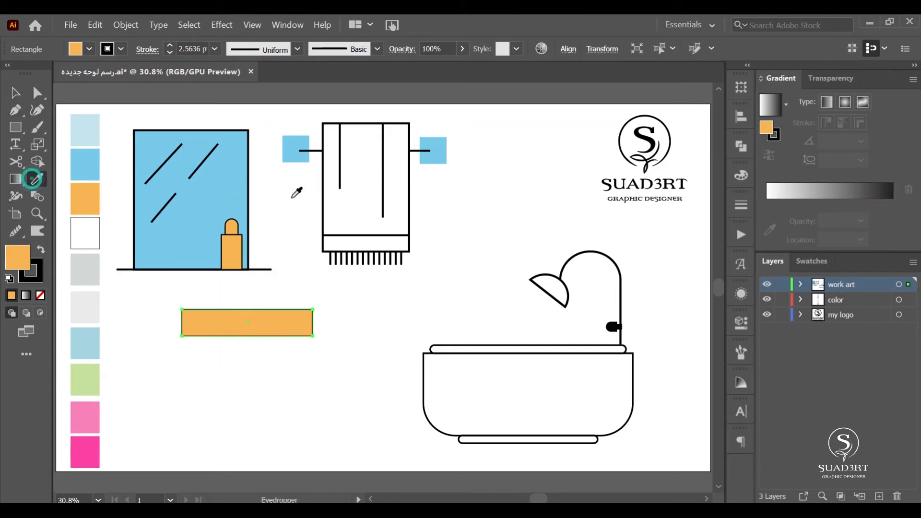
pyautogui.click(330, 205)
pyautogui.click(15, 93)
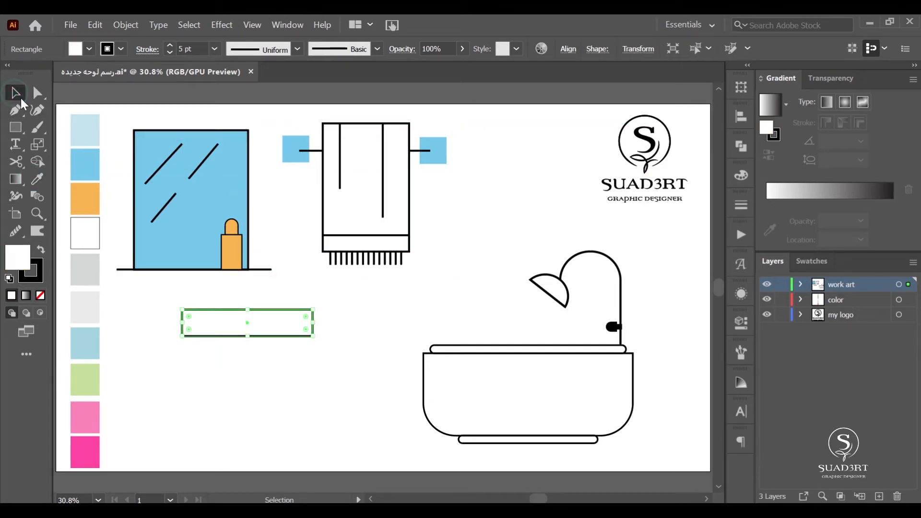
# - Draw a slightly narrower, taller rectangle directly beneath the flat one as a drawer, and align both on their horizontal centres
pyautogui.click(16, 127)
pyautogui.moveTo(304, 335); pyautogui.dragTo(185, 386)
pyautogui.press('v')
pyautogui.moveTo(335, 302); pyautogui.dragTo(288, 378)
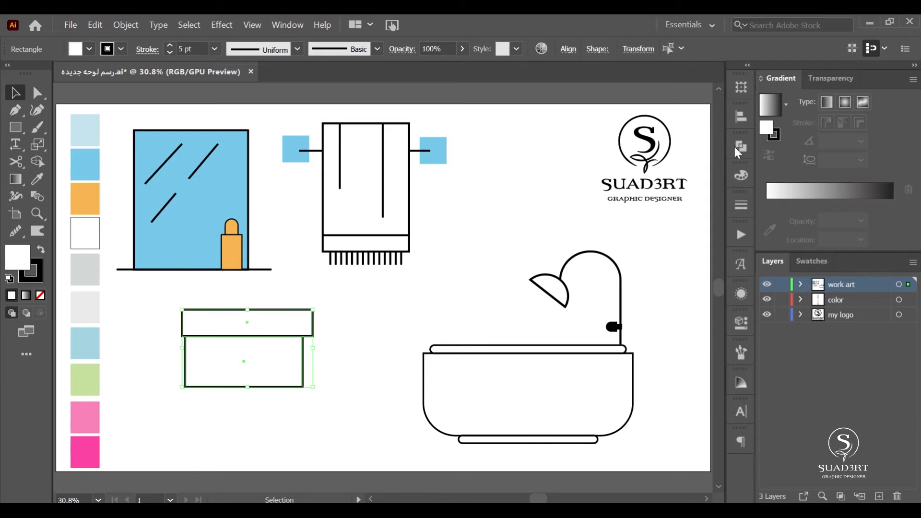
pyautogui.click(740, 120)
pyautogui.click(603, 146)
pyautogui.click(699, 108)
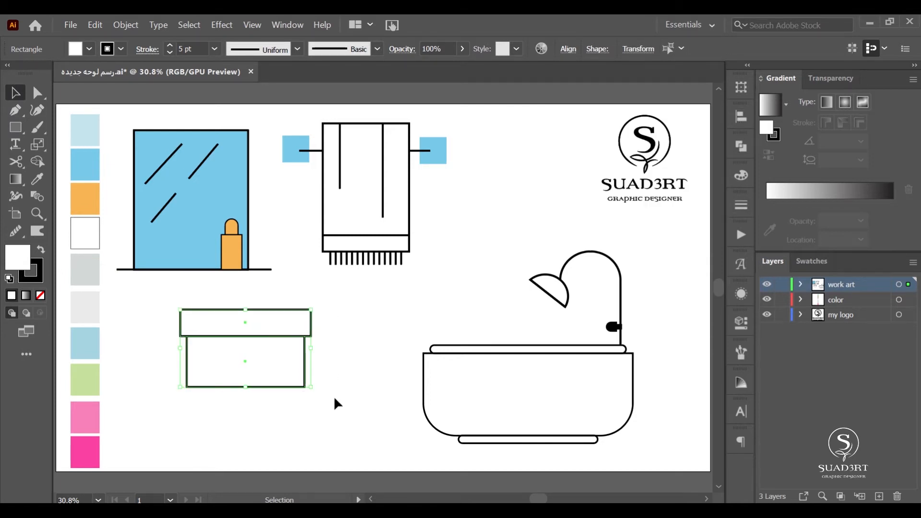
pyautogui.click(335, 398)
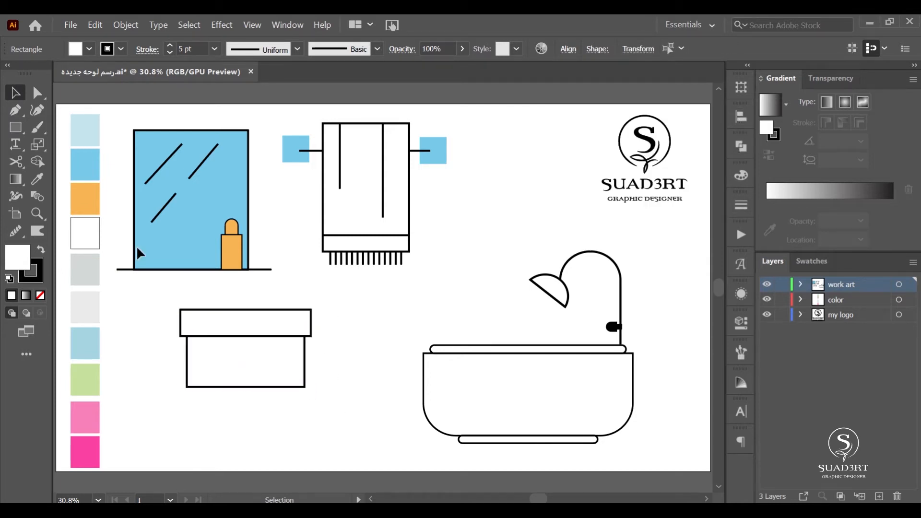
# - Draw a short horizontal line near the drawer's lower edge with the Pen tool as its handle
pyautogui.click(15, 113)
pyautogui.click(213, 373)
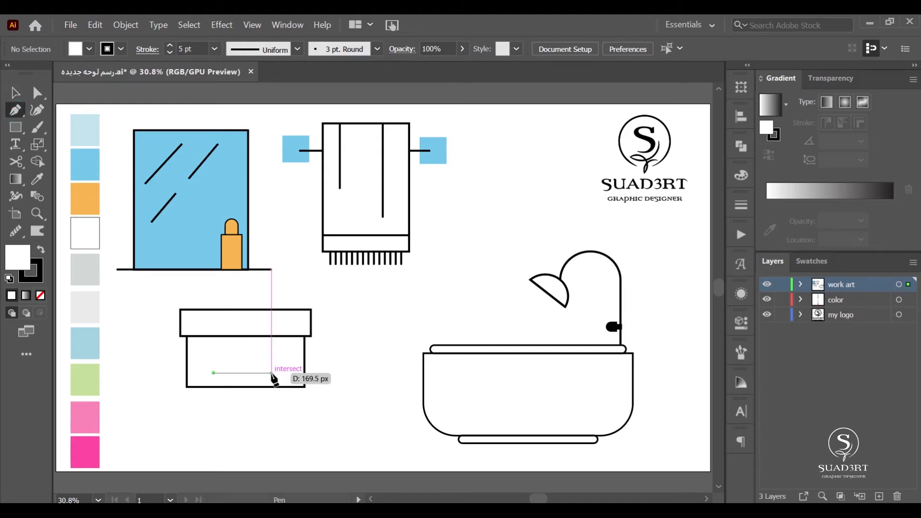
pyautogui.click(278, 372)
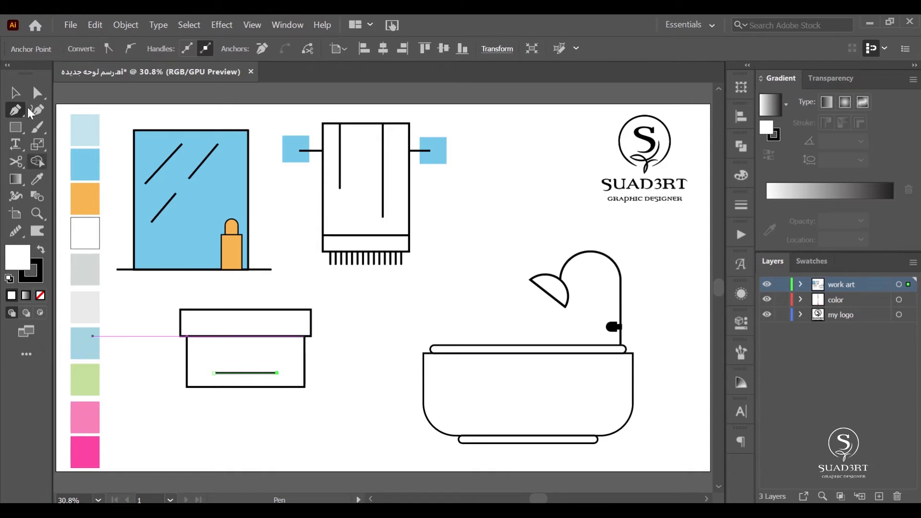
pyautogui.press('v')
# - Duplicate the drawer with its handle directly below, and scale the whole cabinet down beneath the mirror
pyautogui.click(244, 362)
pyautogui.moveTo(244, 361); pyautogui.dragTo(249, 418)
pyautogui.moveTo(344, 307); pyautogui.dragTo(164, 457)
pyautogui.moveTo(312, 308); pyautogui.dragTo(269, 358)
pyautogui.moveTo(224, 385); pyautogui.dragTo(241, 341)
pyautogui.click(178, 410)
# - Duplicate the lower drawer and its handle directly below to make a third drawer
pyautogui.click(237, 375)
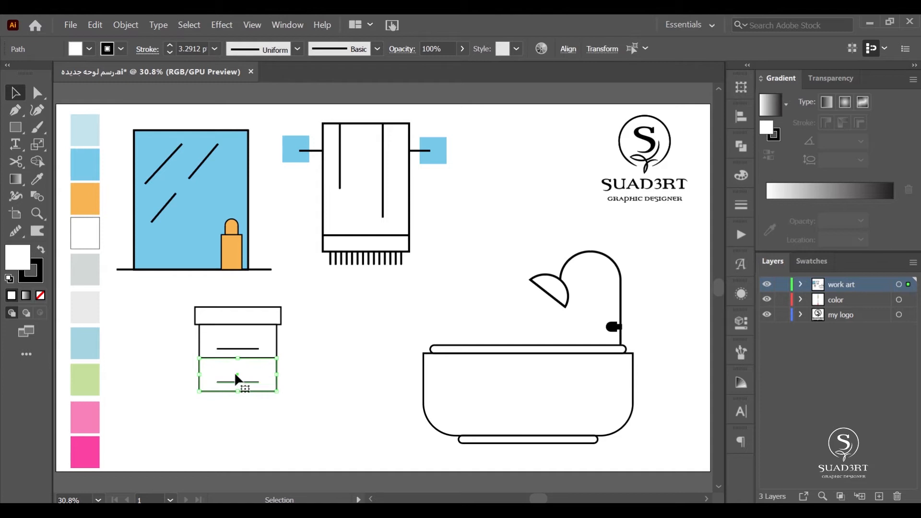
pyautogui.moveTo(236, 374); pyautogui.dragTo(240, 413)
pyautogui.click(335, 420)
# - Draw a small upright rectangle beside the cabinet and scale its two upper anchor points outward to form a trapezoid
pyautogui.click(16, 128)
pyautogui.moveTo(368, 331); pyautogui.dragTo(322, 391)
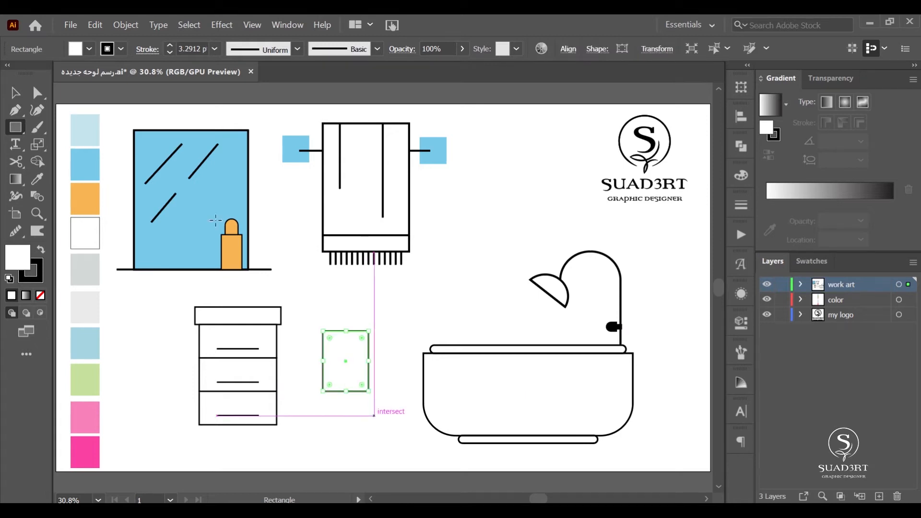
pyautogui.click(37, 93)
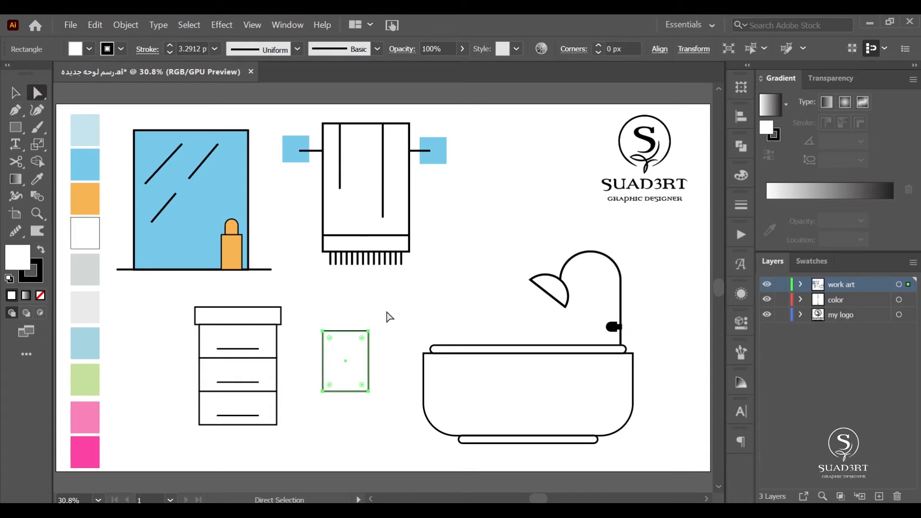
pyautogui.click(388, 316)
pyautogui.click(320, 350)
pyautogui.click(38, 142)
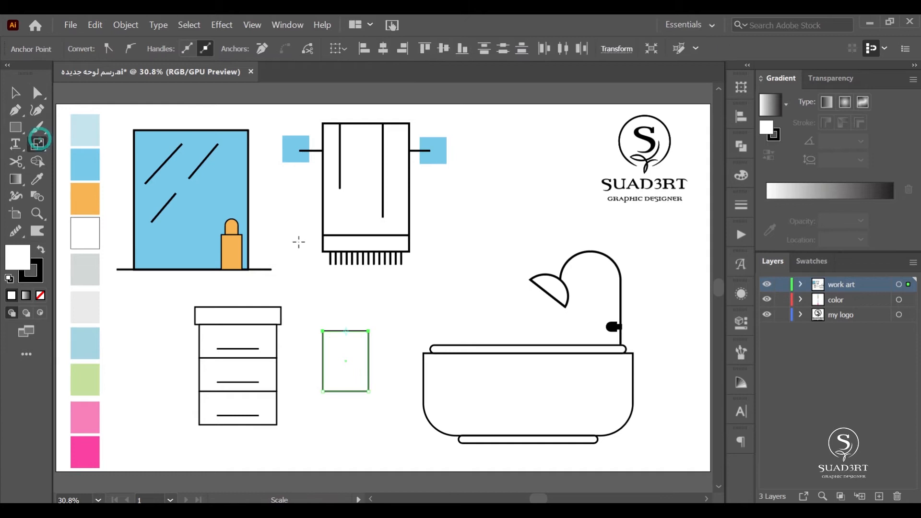
pyautogui.moveTo(369, 330); pyautogui.dragTo(382, 330)
pyautogui.click(38, 94)
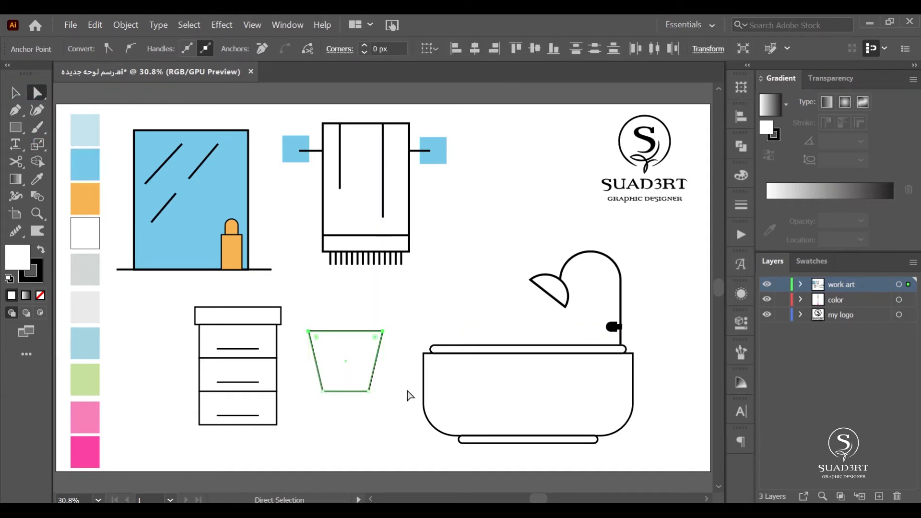
# - Shift the trapezoid's lower corner points leftward to make a slanted leg, and scale the leg down
pyautogui.click(388, 386)
pyautogui.moveTo(318, 411); pyautogui.dragTo(320, 393)
pyautogui.click(376, 384)
pyautogui.moveTo(376, 384); pyautogui.dragTo(290, 400)
pyautogui.click(15, 93)
pyautogui.moveTo(383, 331); pyautogui.dragTo(346, 358)
# - Duplicate the leg to its right and reflect the copy so the two legs mirror each other side by side
pyautogui.moveTo(291, 383); pyautogui.dragTo(374, 378)
pyautogui.click(364, 380)
pyautogui.click(336, 378)
pyautogui.rightClick(375, 380)
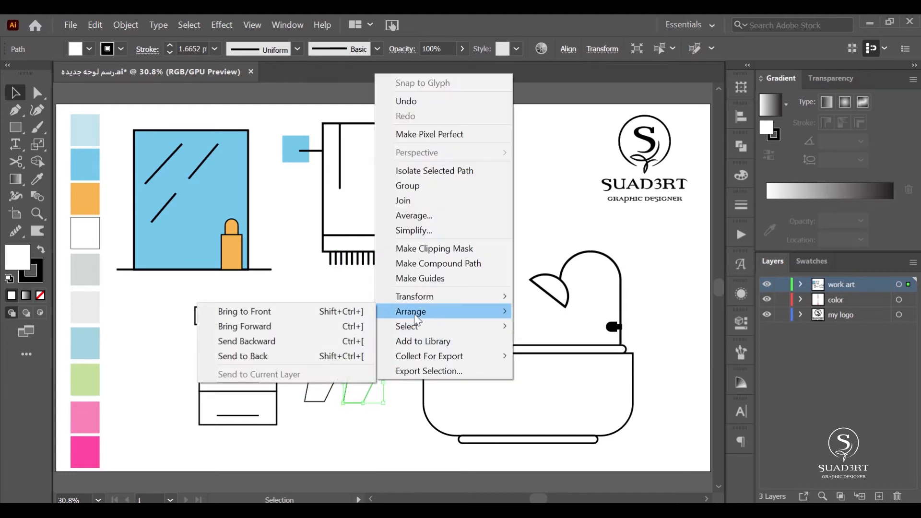
pyautogui.moveTo(415, 301)
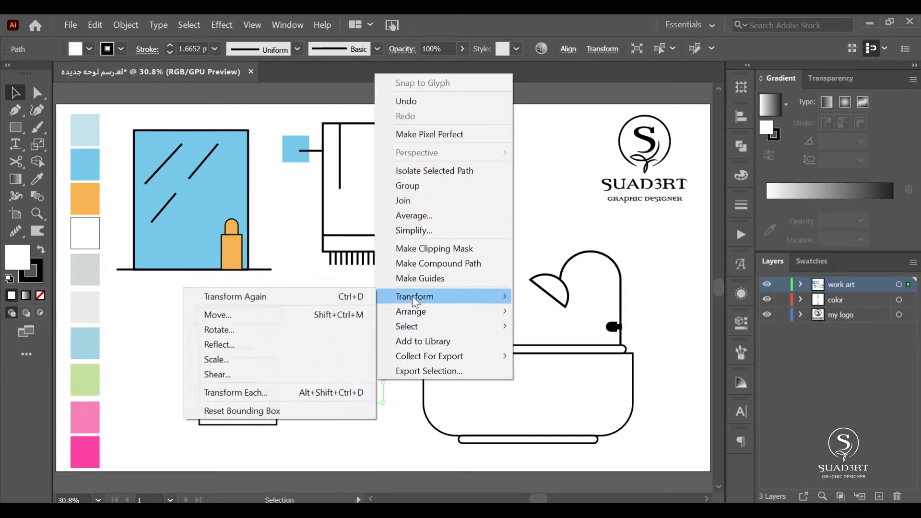
pyautogui.click(226, 345)
pyautogui.click(769, 363)
pyautogui.moveTo(379, 378)
pyautogui.mouseDown()
pyautogui.moveTo(390, 376)
pyautogui.moveTo(362, 363)
pyautogui.moveTo(277, 409)
pyautogui.moveTo(379, 396)
pyautogui.mouseUp()
# - Try to align the two legs on their horizontal centres
pyautogui.click(322, 410)
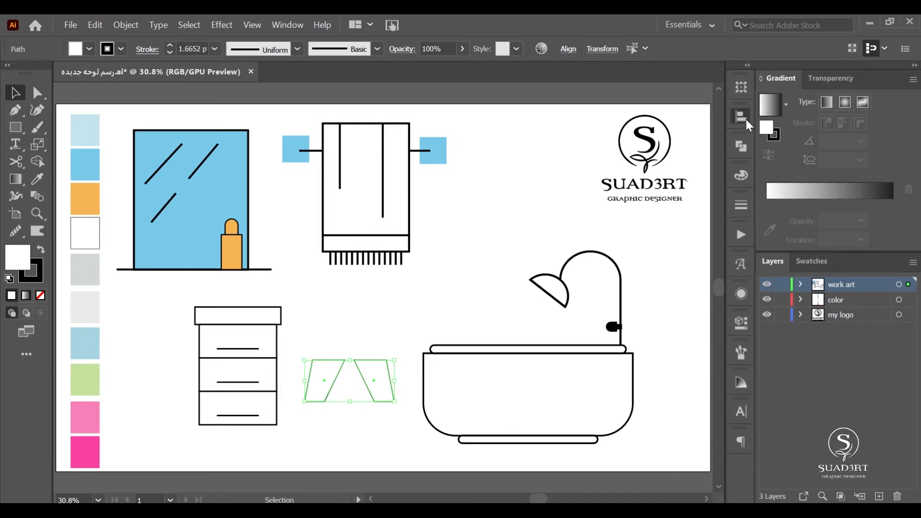
pyautogui.click(742, 117)
pyautogui.click(598, 148)
pyautogui.hotkey('ctrl', 'z')
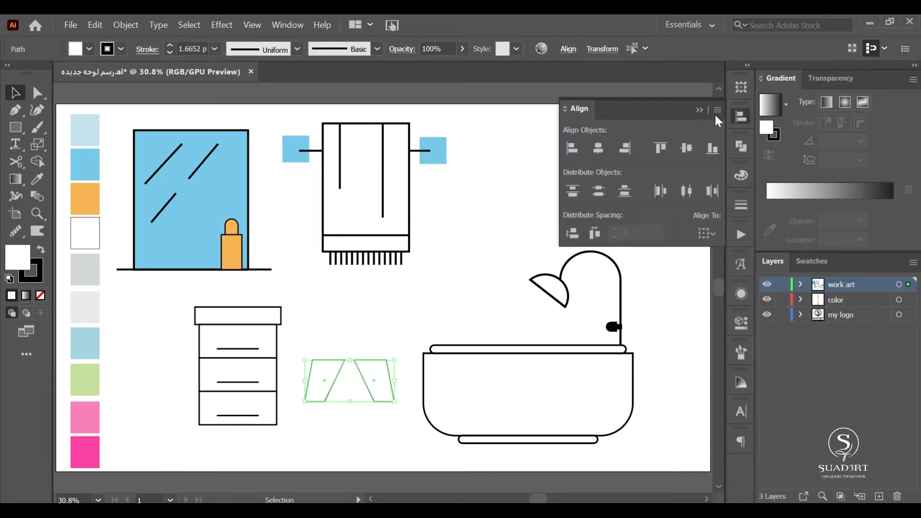
pyautogui.click(699, 109)
# - Scale both legs down and place them under the lowest drawer
pyautogui.click(352, 436)
pyautogui.moveTo(309, 341); pyautogui.dragTo(384, 409)
pyautogui.moveTo(394, 360); pyautogui.dragTo(255, 439)
pyautogui.click(300, 457)
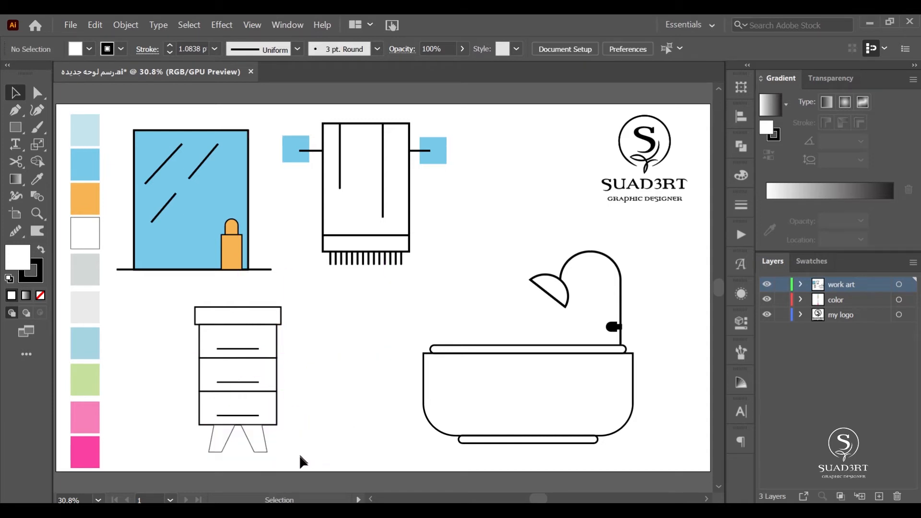
# - Copy the drawer's white fill and black stroke to the two legs with the Eyedropper
pyautogui.click(217, 454)
pyautogui.click(39, 177)
pyautogui.click(204, 375)
pyautogui.click(14, 93)
pyautogui.click(356, 376)
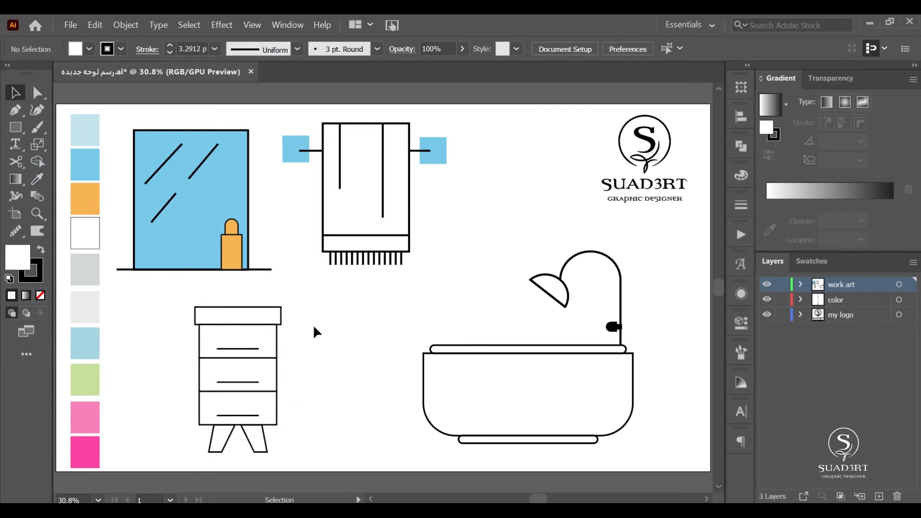
# - Widen the whole cabinet with its legs and position it centred under the mirror
pyautogui.moveTo(184, 458); pyautogui.dragTo(184, 457)
pyautogui.moveTo(282, 379); pyautogui.dragTo(294, 380)
pyautogui.moveTo(245, 348); pyautogui.dragTo(196, 335)
pyautogui.moveTo(246, 370)
pyautogui.mouseDown()
pyautogui.moveTo(264, 368)
pyautogui.moveTo(258, 378)
pyautogui.mouseUp()
pyautogui.moveTo(145, 367); pyautogui.dragTo(138, 367)
pyautogui.click(283, 182)
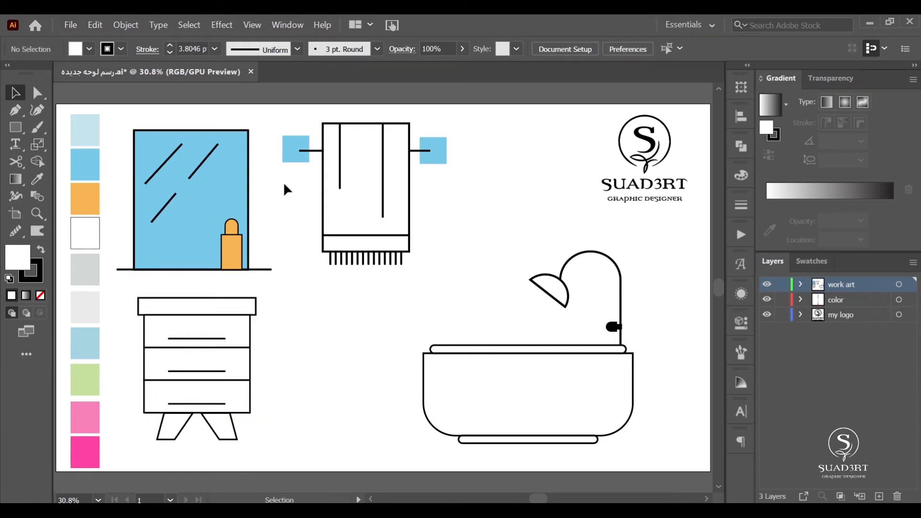
# - Give the lighter pink colour sample a black 5 pt stroke
pyautogui.click(140, 397)
pyautogui.click(88, 416)
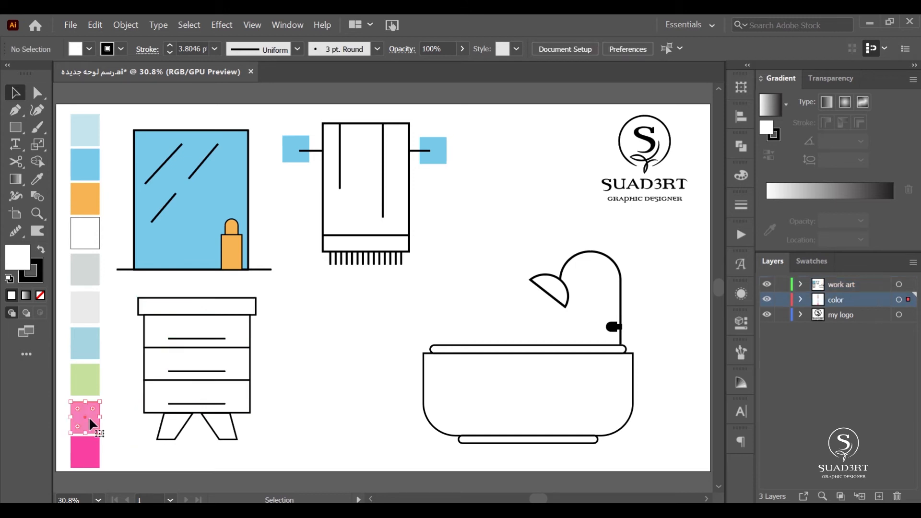
pyautogui.click(77, 48)
pyautogui.click(41, 75)
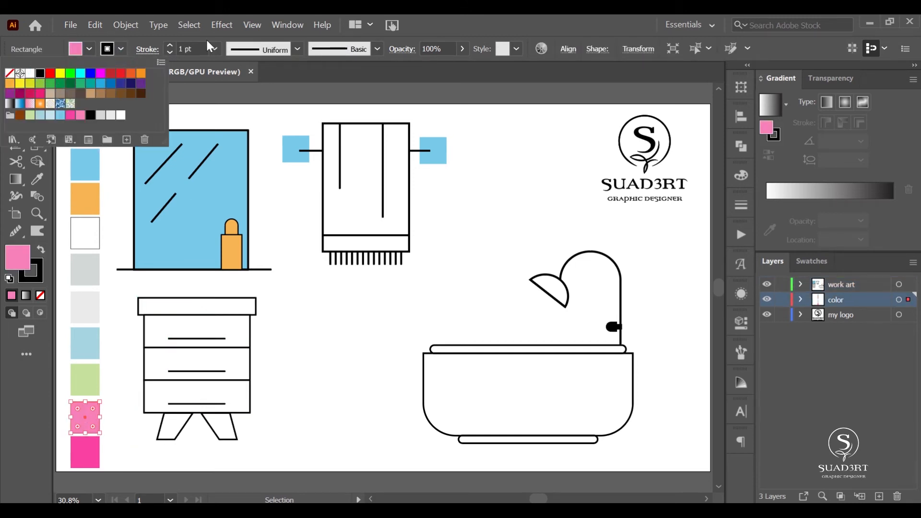
pyautogui.click(215, 49)
pyautogui.click(232, 176)
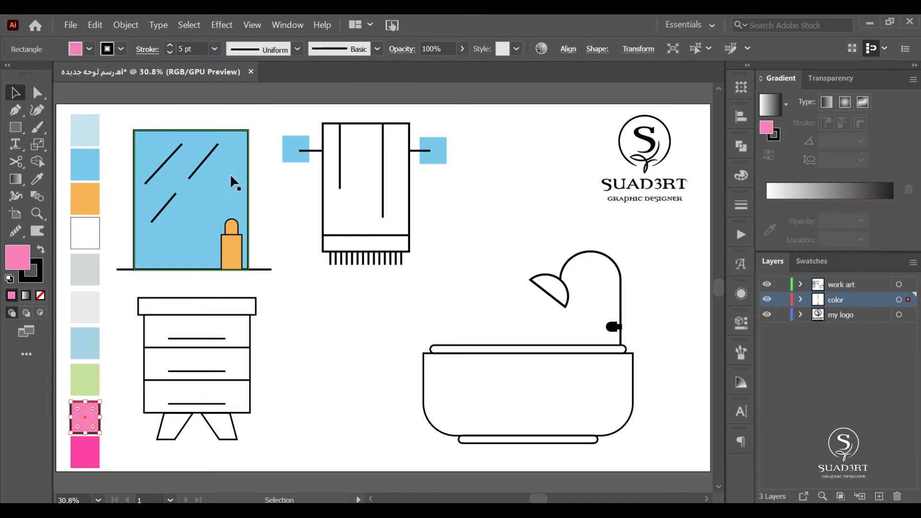
# - Apply the light pink sample's fill and black 5 pt stroke to the three drawers and the cabinet top with the Eyedropper
pyautogui.moveTo(274, 319); pyautogui.dragTo(126, 410)
pyautogui.press('i')
pyautogui.click(84, 417)
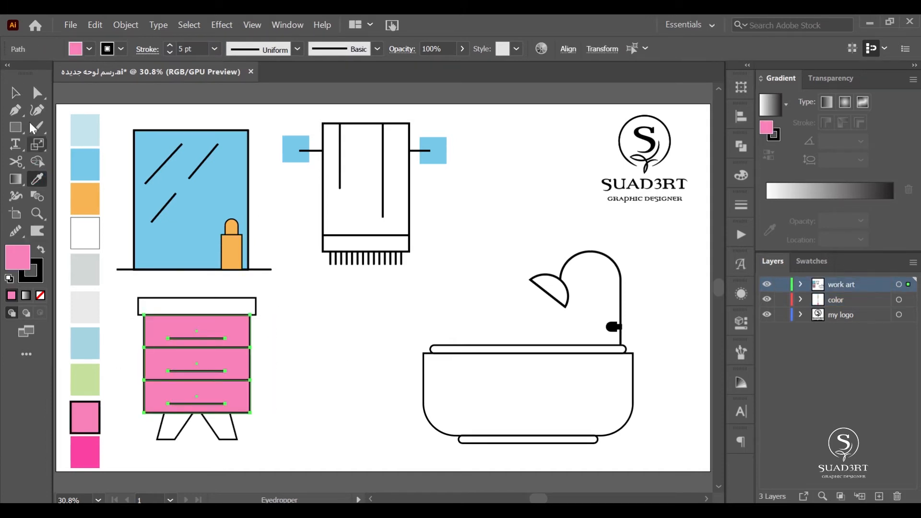
pyautogui.press('v')
pyautogui.moveTo(277, 296); pyautogui.dragTo(243, 322)
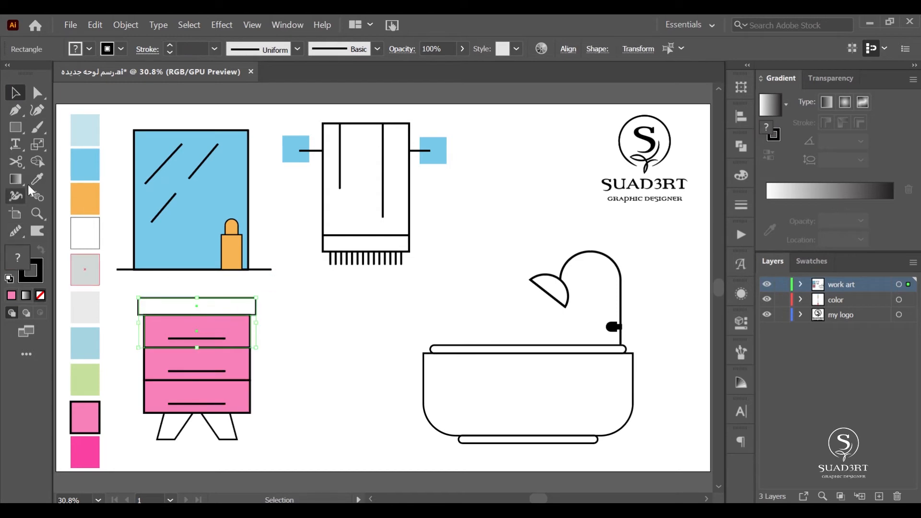
pyautogui.press('i')
pyautogui.click(92, 405)
pyautogui.press('v')
pyautogui.click(275, 426)
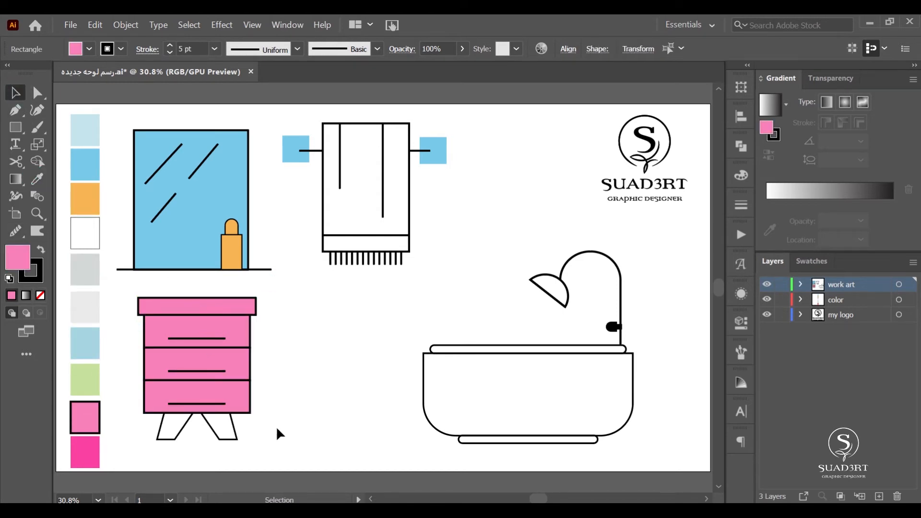
# - Nudge the right leg to the right and the left leg to the left, spreading them towards the cabinet's edges
pyautogui.press('Right')
pyautogui.press('Right')
pyautogui.press('Right')
pyautogui.press('Right')
pyautogui.press('Right')
pyautogui.press('Right')
pyautogui.press('Right')
pyautogui.press('Right')
pyautogui.press('Right')
pyautogui.press('Right')
pyautogui.press('Right')
pyautogui.press('Right')
pyautogui.press('Right')
pyautogui.press('Right')
pyautogui.press('Right')
pyautogui.press('Right')
pyautogui.press('Right')
pyautogui.press('Right')
pyautogui.press('Right')
pyautogui.press('Right')
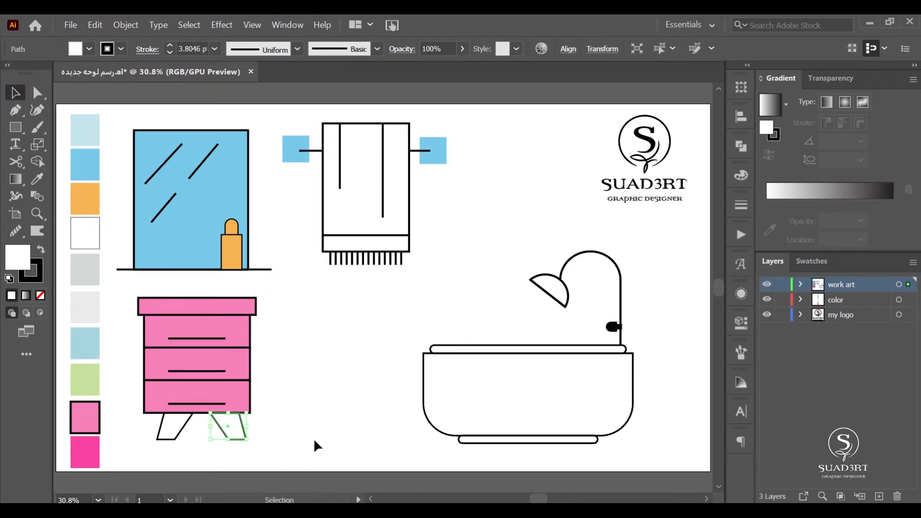
pyautogui.click(163, 437)
pyautogui.press('Left')
pyautogui.press('Left')
pyautogui.press('Left')
pyautogui.press('Left')
pyautogui.press('Left')
pyautogui.press('Left')
pyautogui.press('Left')
pyautogui.press('Left')
pyautogui.press('Left')
pyautogui.press('Left')
pyautogui.press('Left')
pyautogui.press('Left')
pyautogui.press('Left')
pyautogui.press('Left')
pyautogui.press('Left')
pyautogui.press('Left')
pyautogui.press('Left')
pyautogui.press('Left')
pyautogui.press('Left')
pyautogui.press('Left')
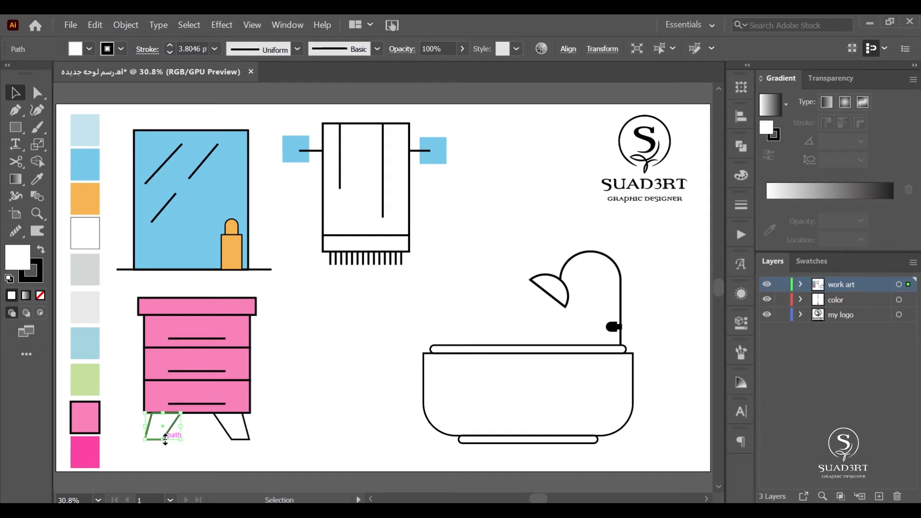
# - Fill both cabinet legs with black
pyautogui.moveTo(267, 437); pyautogui.dragTo(146, 452)
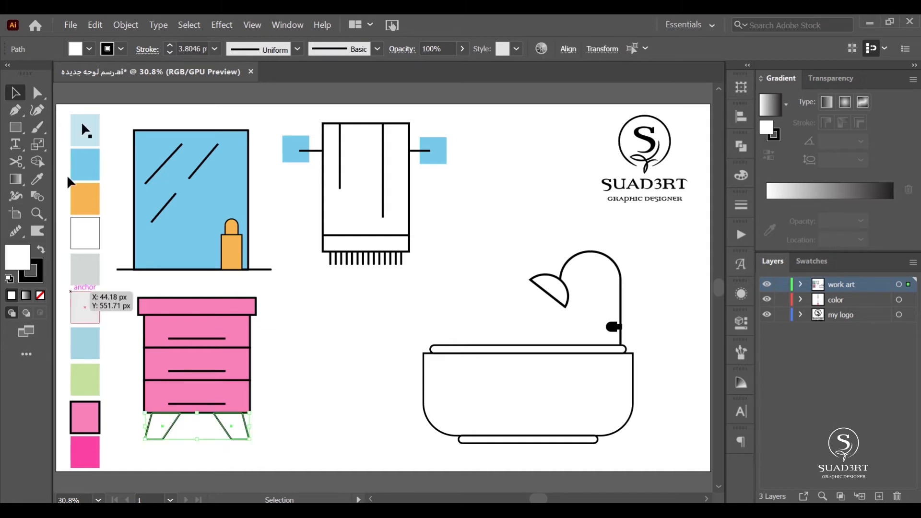
pyautogui.click(89, 49)
pyautogui.click(39, 75)
pyautogui.click(378, 401)
pyautogui.click(378, 404)
# - Make the pair of black legs slightly taller and narrower overall, keeping them centred under the cabinet
pyautogui.moveTo(166, 449)
pyautogui.mouseDown()
pyautogui.moveTo(245, 417)
pyautogui.moveTo(145, 428)
pyautogui.moveTo(154, 427)
pyautogui.mouseUp()
pyautogui.moveTo(248, 428)
pyautogui.mouseDown()
pyautogui.moveTo(198, 446)
pyautogui.moveTo(237, 433)
pyautogui.mouseUp()
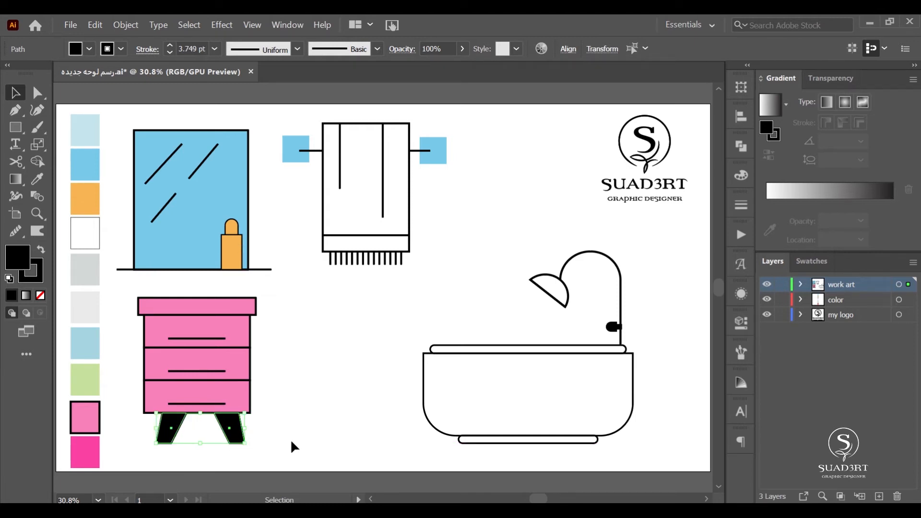
pyautogui.click(293, 446)
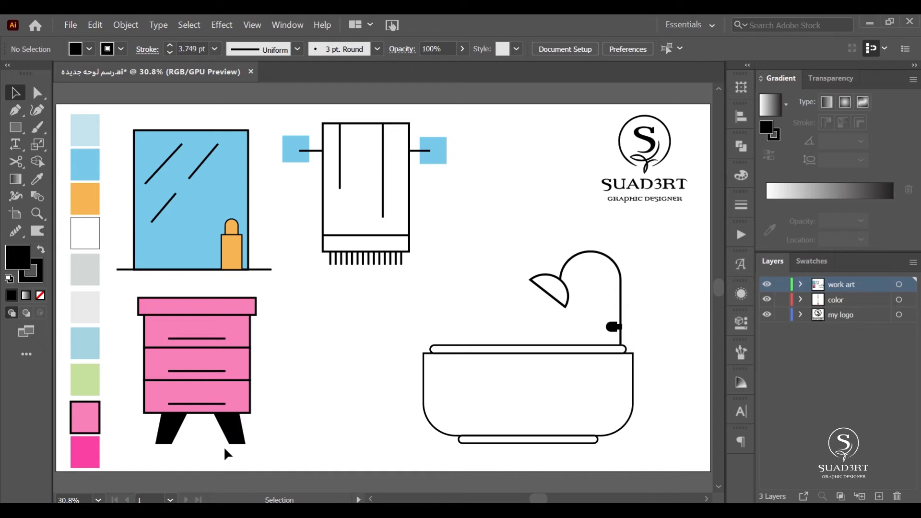
# - Give the two blue towel-holder squares a black 5 pt stroke
pyautogui.click(446, 164)
pyautogui.keyDown('shift'); pyautogui.click(291, 160); pyautogui.keyUp('shift')
pyautogui.click(214, 49)
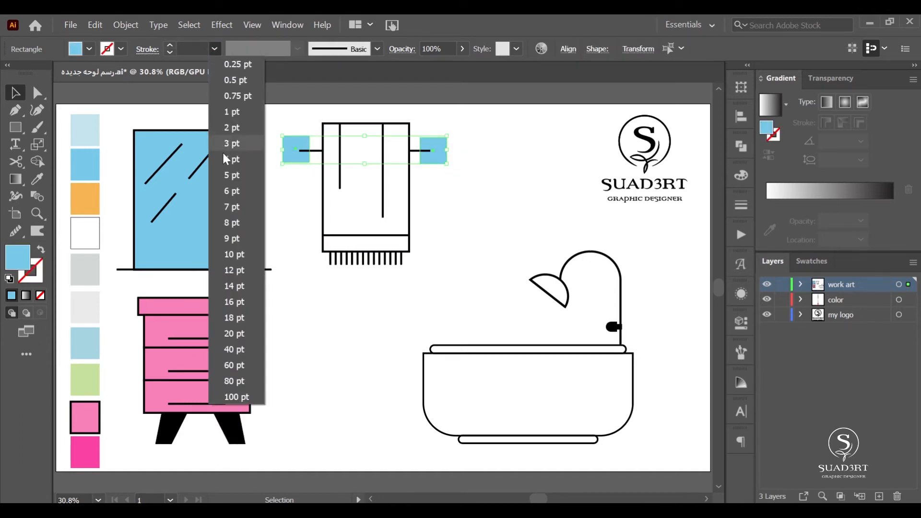
pyautogui.click(226, 174)
pyautogui.click(121, 49)
pyautogui.click(322, 307)
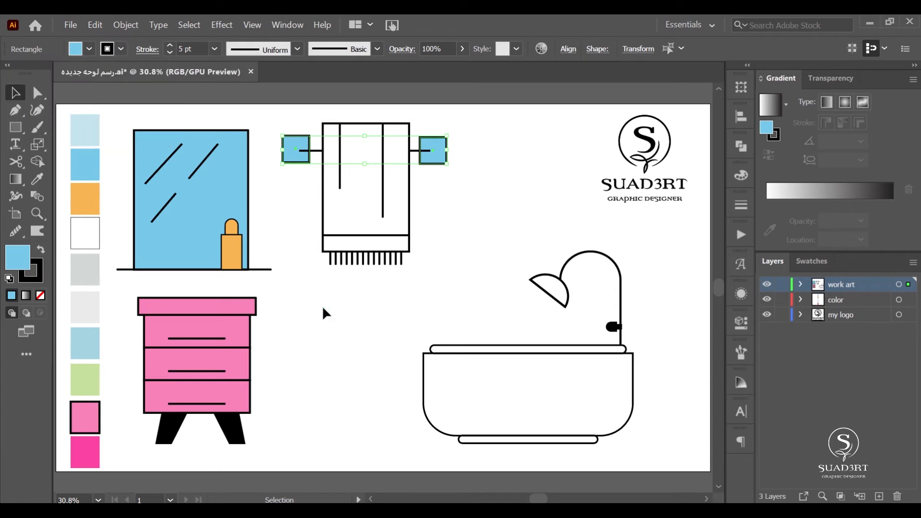
pyautogui.click(322, 306)
# - Move the cabinet slightly down and to the left, and narrow the mirror together with its shelf and bottle
pyautogui.moveTo(294, 281); pyautogui.dragTo(126, 437)
pyautogui.moveTo(197, 334); pyautogui.dragTo(186, 346)
pyautogui.moveTo(263, 124); pyautogui.dragTo(134, 201)
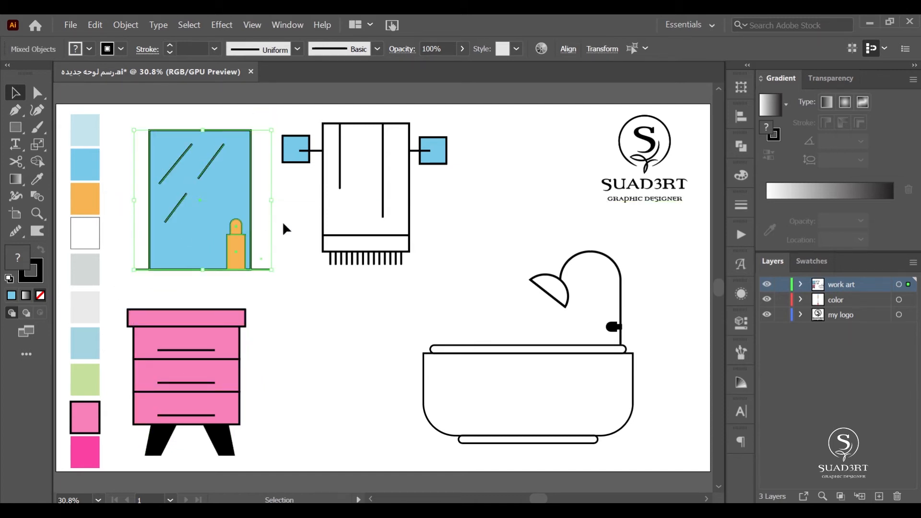
pyautogui.moveTo(275, 201); pyautogui.dragTo(259, 201)
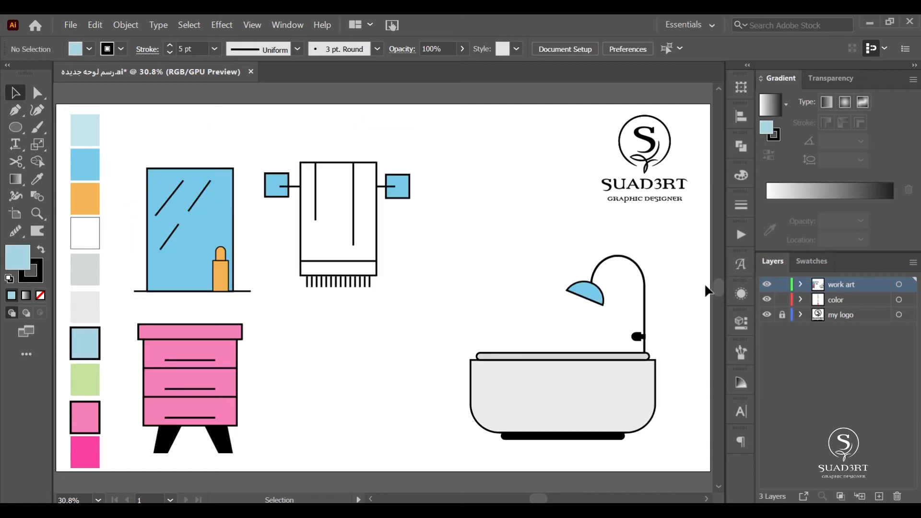
# - Stretch the shower pipe's arch upward and raise the blue shower head to meet the pipe's end
pyautogui.click(622, 261)
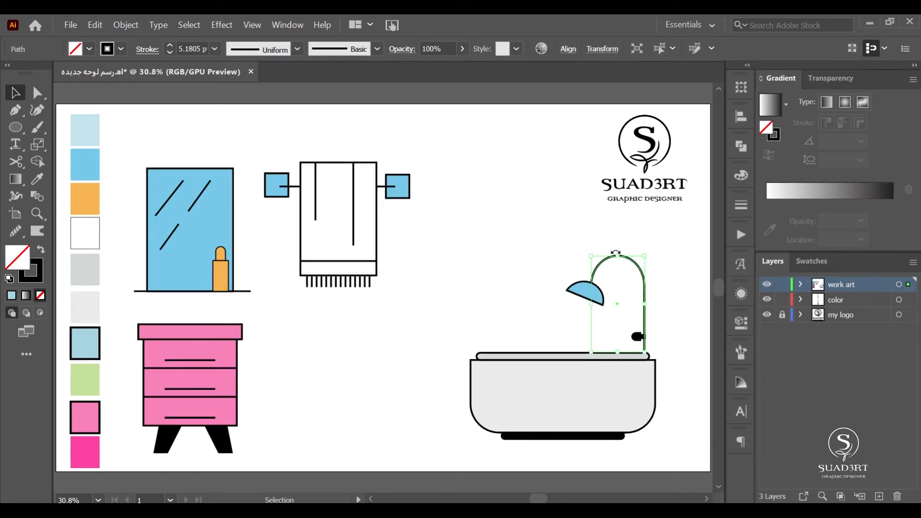
pyautogui.moveTo(618, 255); pyautogui.dragTo(617, 237)
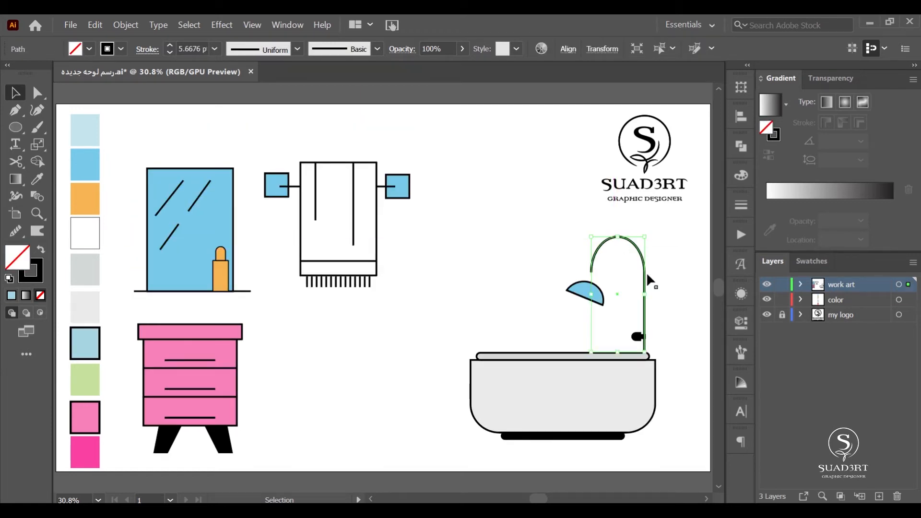
pyautogui.click(670, 320)
pyautogui.moveTo(589, 283); pyautogui.dragTo(589, 270)
pyautogui.click(572, 329)
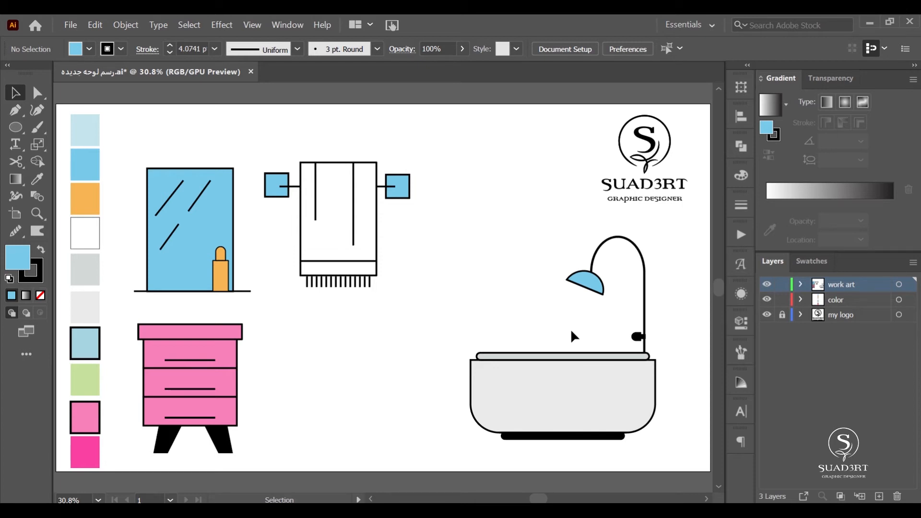
pyautogui.click(16, 126)
pyautogui.moveTo(558, 130); pyautogui.dragTo(526, 166)
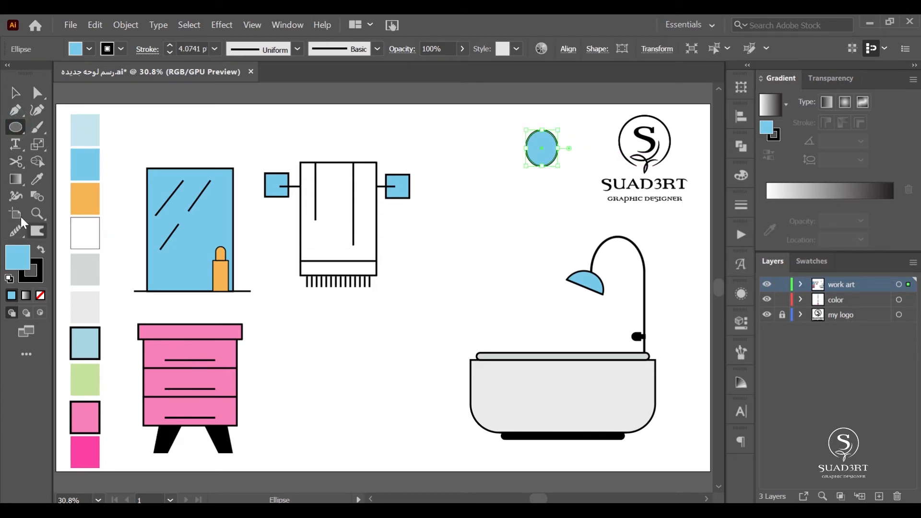
pyautogui.click(37, 179)
pyautogui.click(307, 197)
pyautogui.click(15, 92)
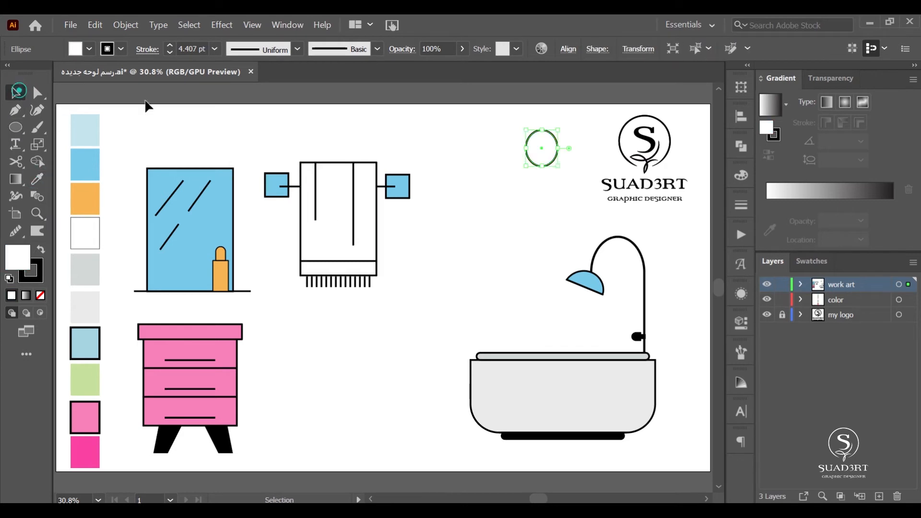
pyautogui.press('Delete')
# - Draw a cluster of overlapping white ellipses in varied sizes beside the logo, forming a cloud of foam
pyautogui.click(15, 129)
pyautogui.moveTo(546, 195)
pyautogui.mouseDown()
pyautogui.moveTo(547, 174)
pyautogui.moveTo(501, 186)
pyautogui.mouseUp()
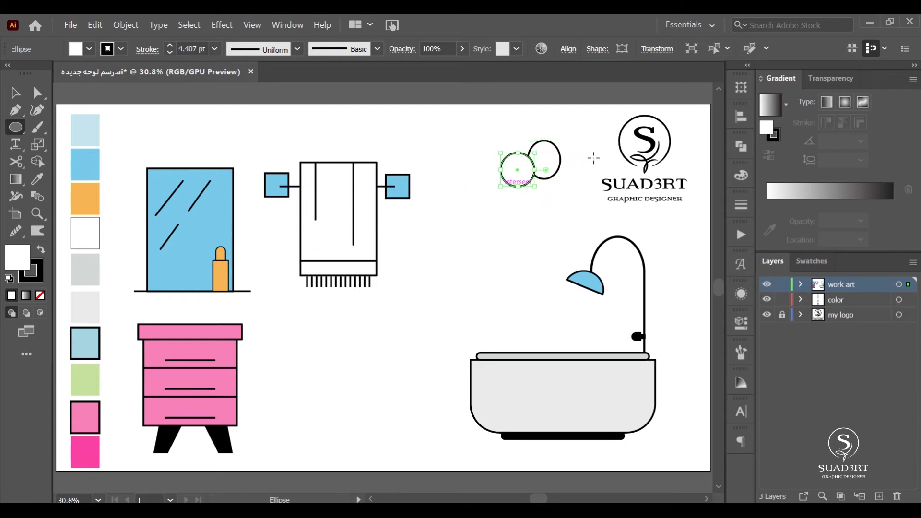
pyautogui.moveTo(582, 145)
pyautogui.mouseDown()
pyautogui.moveTo(559, 178)
pyautogui.moveTo(477, 199)
pyautogui.mouseUp()
pyautogui.moveTo(592, 164); pyautogui.dragTo(554, 195)
pyautogui.moveTo(492, 153); pyautogui.dragTo(471, 181)
pyautogui.moveTo(598, 166)
pyautogui.mouseDown()
pyautogui.moveTo(578, 192)
pyautogui.moveTo(589, 189)
pyautogui.moveTo(575, 192)
pyautogui.moveTo(491, 204)
pyautogui.moveTo(452, 180)
pyautogui.moveTo(450, 197)
pyautogui.mouseUp()
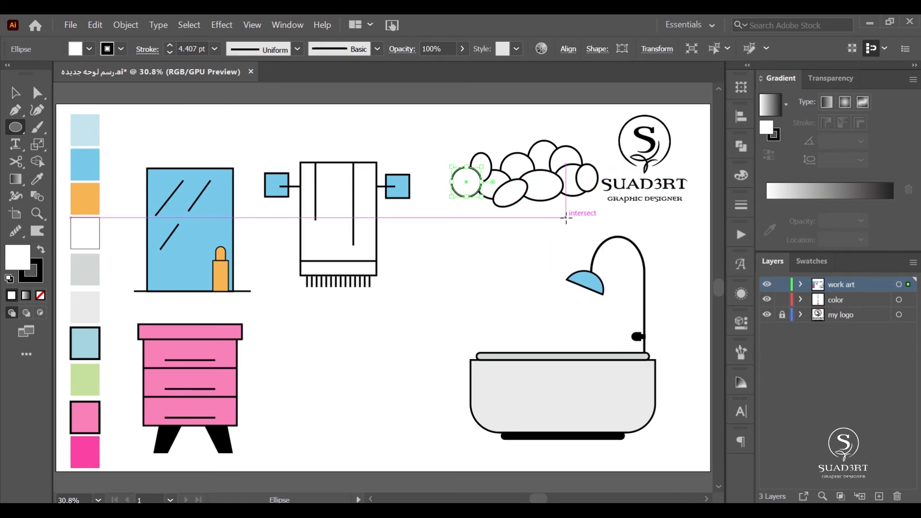
# - Shift the small upper ellipse at the cluster's end slightly inward and move the whole cluster onto the bathtub's rim
pyautogui.click(15, 93)
pyautogui.click(491, 167)
pyautogui.moveTo(493, 166); pyautogui.dragTo(500, 166)
pyautogui.click(572, 261)
pyautogui.moveTo(470, 215)
pyautogui.mouseDown()
pyautogui.moveTo(552, 144)
pyautogui.moveTo(530, 197)
pyautogui.moveTo(591, 312)
pyautogui.mouseUp()
# - Unite the ellipses into one foam shape and give it the outlined light blue swatch's fill and black 5 pt stroke
pyautogui.click(741, 146)
pyautogui.click(572, 178)
pyautogui.click(701, 140)
pyautogui.click(37, 179)
pyautogui.click(85, 343)
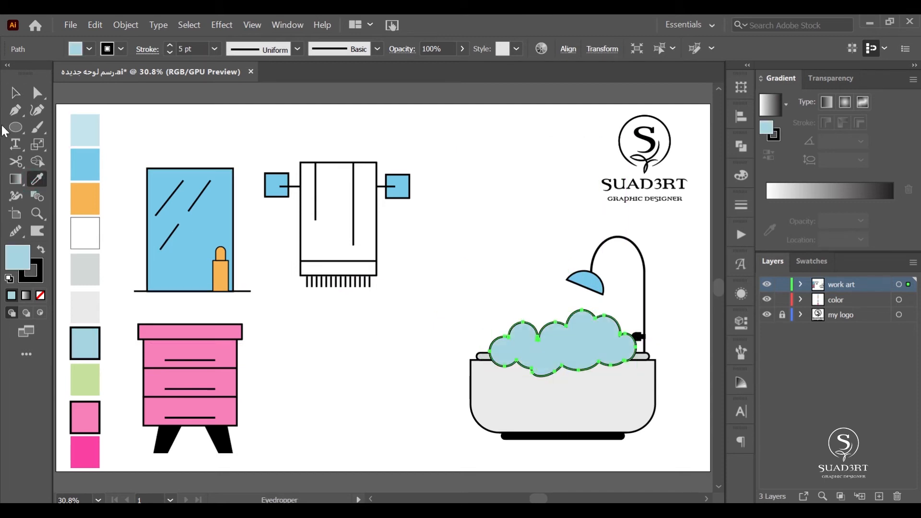
# - Send the light blue foam shape to the back, behind the bathtub and its rim
pyautogui.click(15, 93)
pyautogui.rightClick(562, 336)
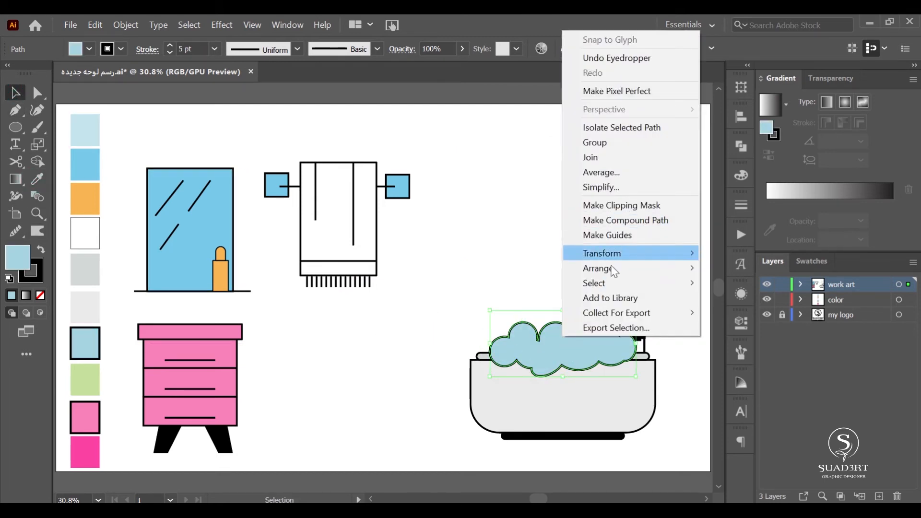
pyautogui.moveTo(614, 271)
pyautogui.click(442, 312)
# - Make two slightly offset foam copies above the bathtub and subtract the front one, leaving only a scalloped upper strip
pyautogui.moveTo(577, 335); pyautogui.dragTo(546, 186)
pyautogui.click(446, 353)
pyautogui.click(558, 330)
pyautogui.moveTo(575, 139); pyautogui.dragTo(496, 219)
pyautogui.click(741, 119)
pyautogui.click(739, 145)
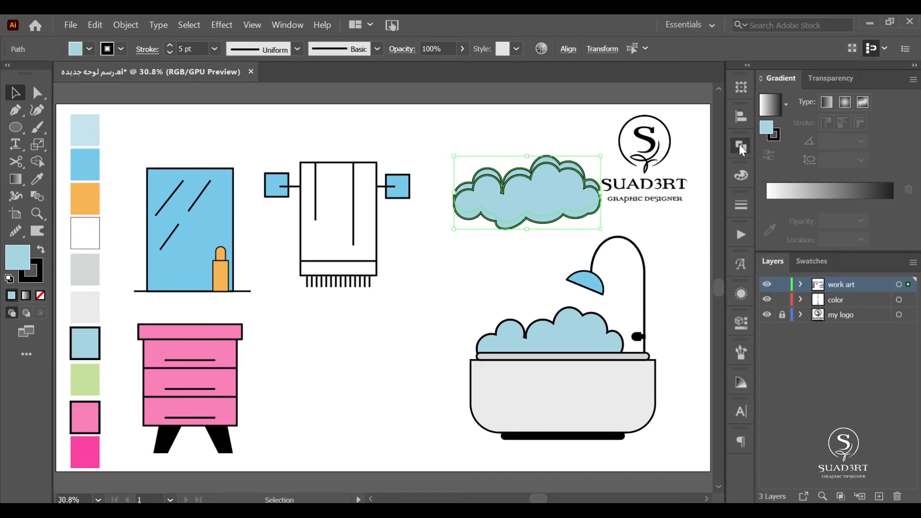
pyautogui.click(599, 178)
pyautogui.click(700, 140)
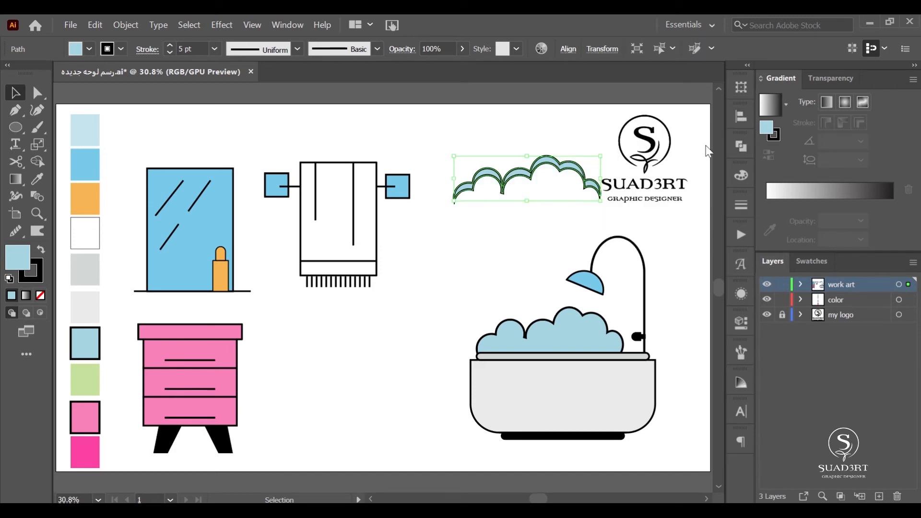
# - Colour the scalloped strip with the grey swatch, without a stroke, and fit it along the upper edge of the bathtub foam
pyautogui.press('i')
pyautogui.click(94, 271)
pyautogui.click(23, 96)
pyautogui.moveTo(530, 169); pyautogui.dragTo(566, 322)
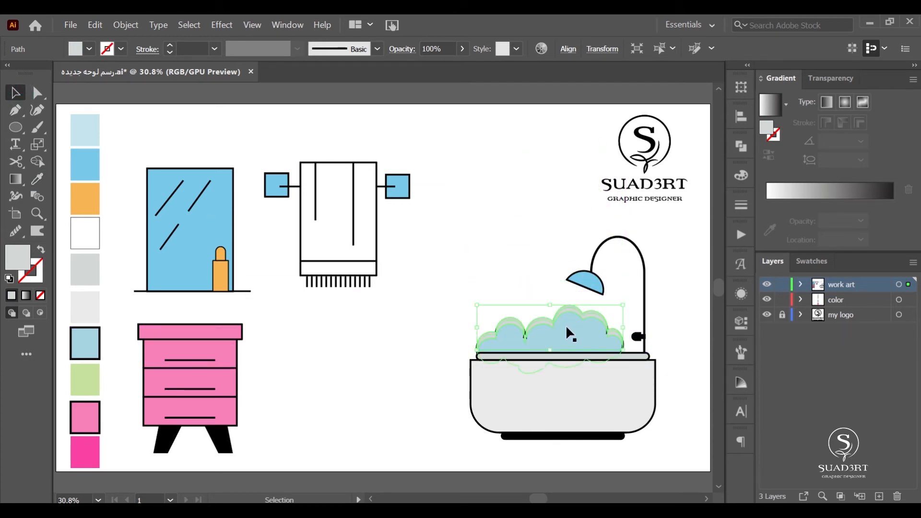
pyautogui.hotkey('ctrl', 'z')
pyautogui.moveTo(552, 189); pyautogui.dragTo(562, 309)
pyautogui.click(511, 269)
pyautogui.click(571, 330)
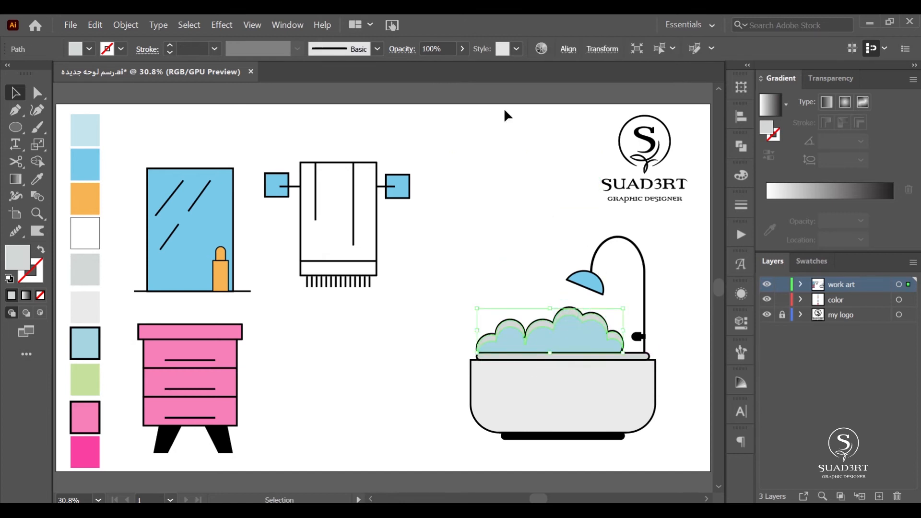
# - Turn the scalloped strip into a shadow by filling it with black at 10% opacity
pyautogui.click(462, 48)
pyautogui.moveTo(462, 66); pyautogui.dragTo(435, 67)
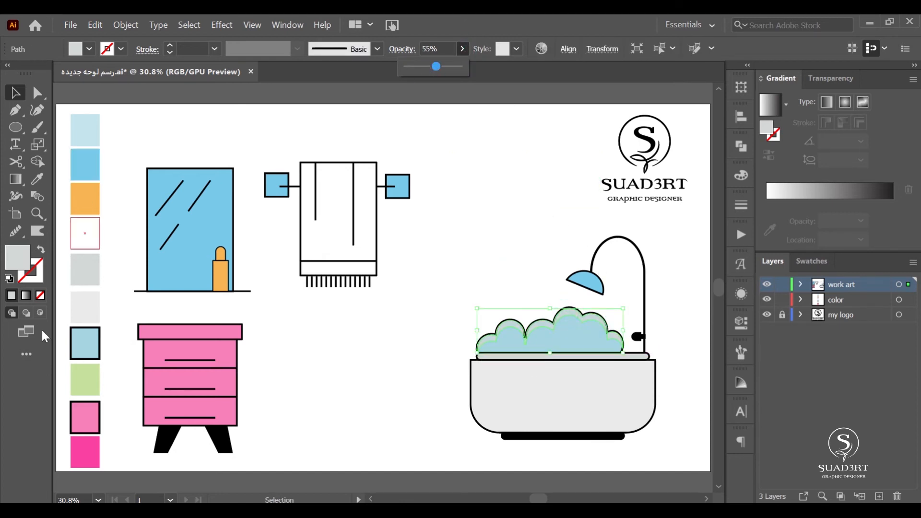
pyautogui.click(89, 48)
pyautogui.click(40, 73)
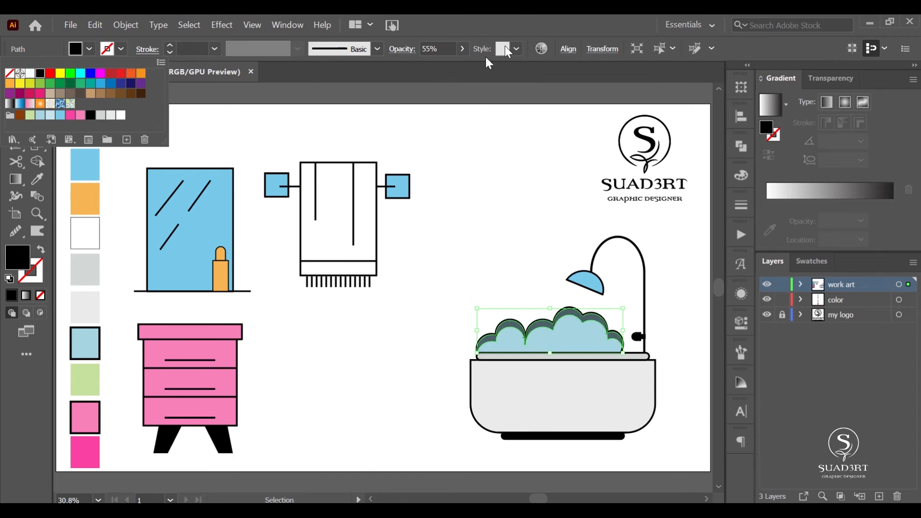
pyautogui.click(463, 49)
pyautogui.moveTo(437, 65); pyautogui.dragTo(415, 65)
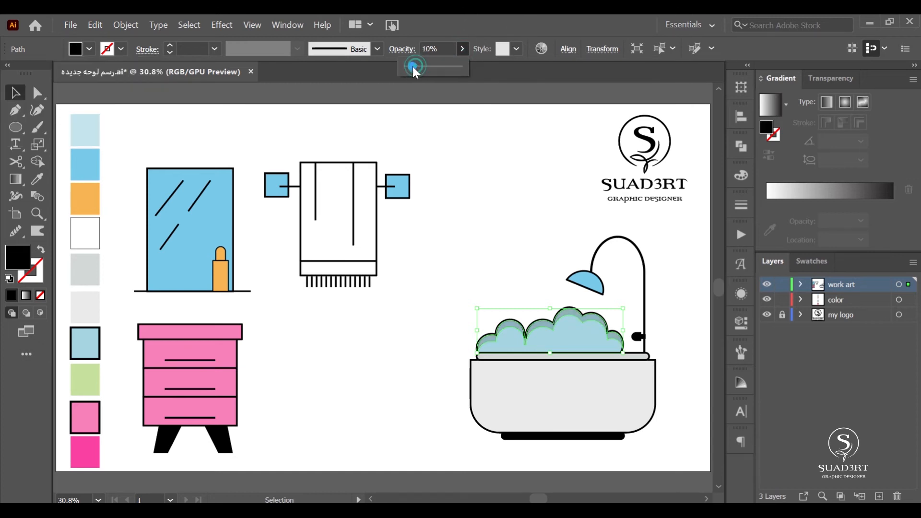
pyautogui.click(519, 197)
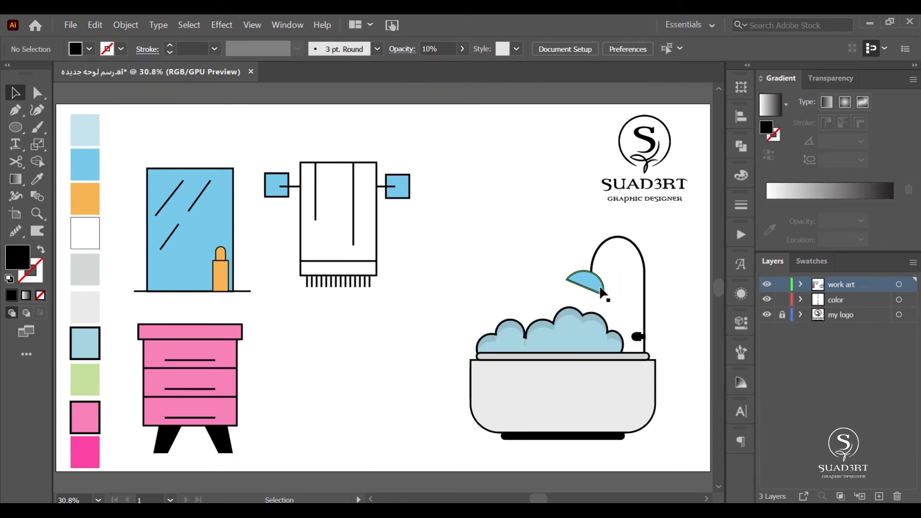
# - Raise the blue shower head slightly and draw three short black spray lines fanning out beneath it
pyautogui.moveTo(595, 281); pyautogui.dragTo(597, 272)
pyautogui.click(619, 289)
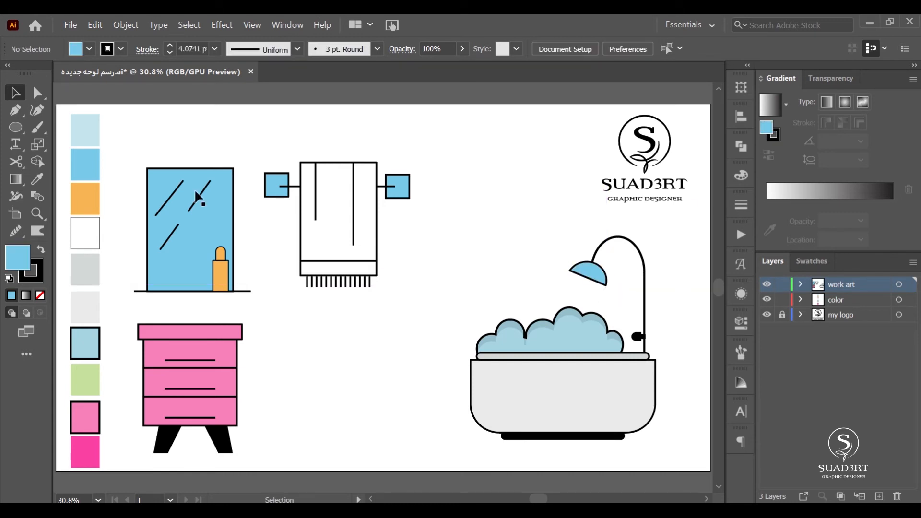
pyautogui.click(19, 112)
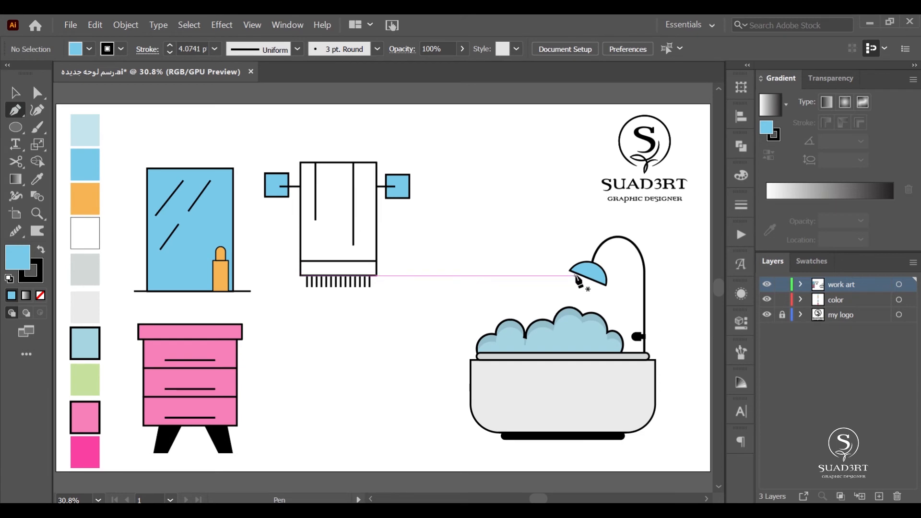
pyautogui.moveTo(562, 285); pyautogui.dragTo(596, 298)
pyautogui.keyDown('ctrl'); pyautogui.click(588, 298); pyautogui.keyUp('ctrl')
pyautogui.click(585, 282)
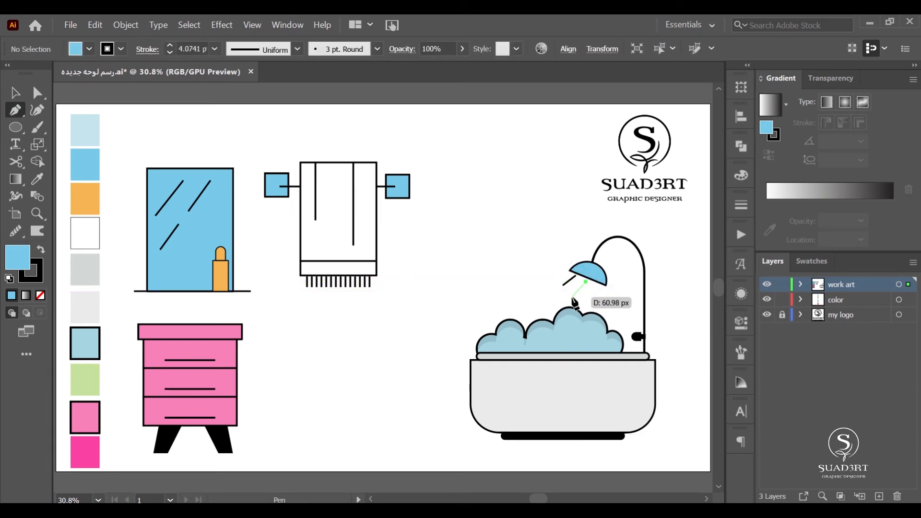
pyautogui.click(580, 297)
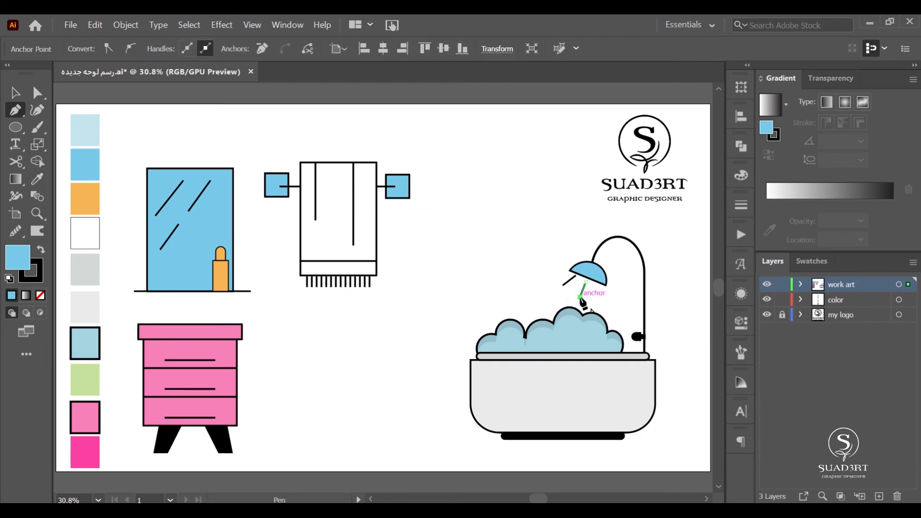
pyautogui.click(598, 288)
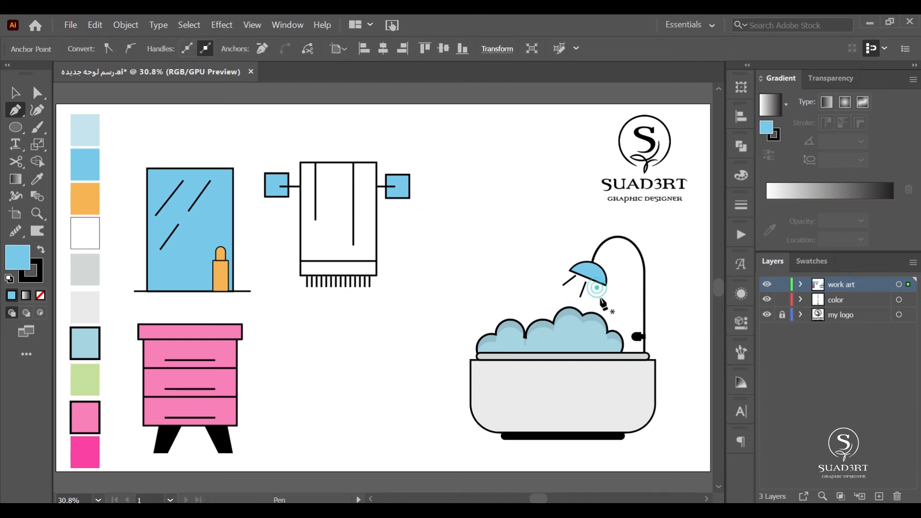
pyautogui.click(599, 300)
pyautogui.press('v')
pyautogui.click(504, 250)
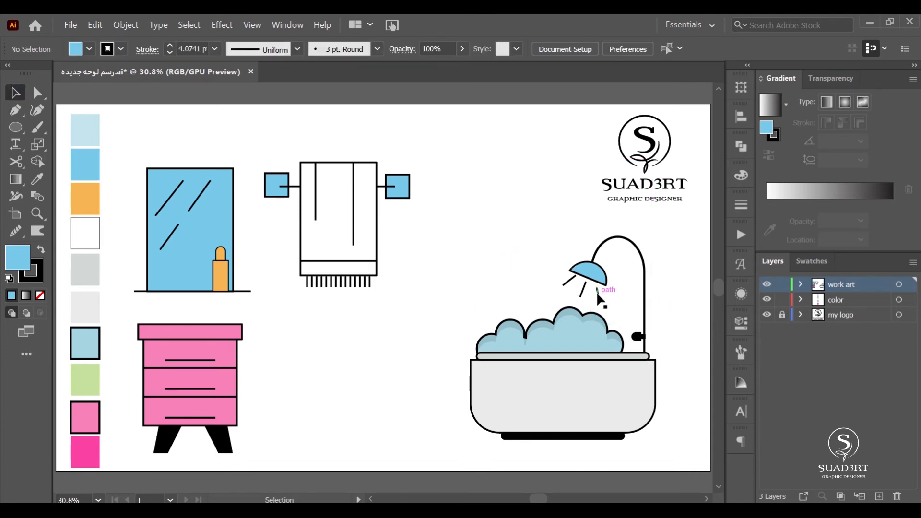
# - Draw a short dash below the middle spray line, continuing its slant towards the foam
pyautogui.click(16, 111)
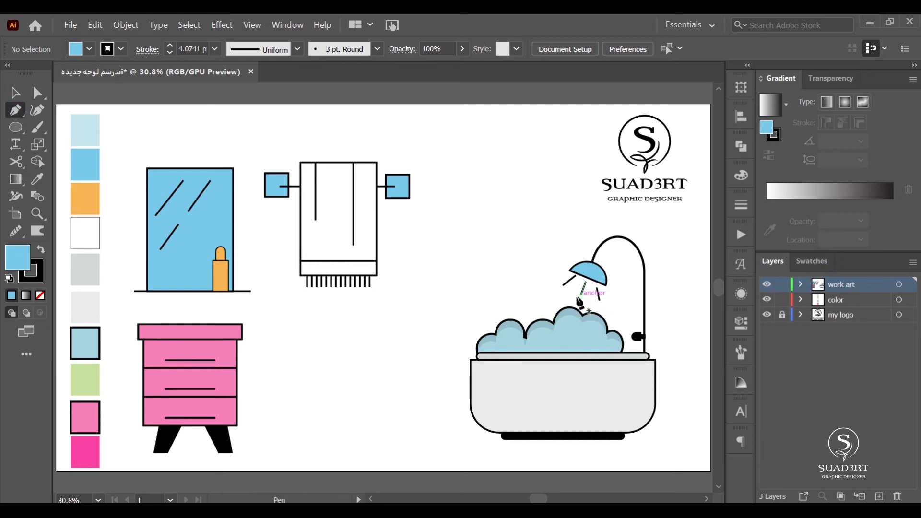
pyautogui.click(578, 302)
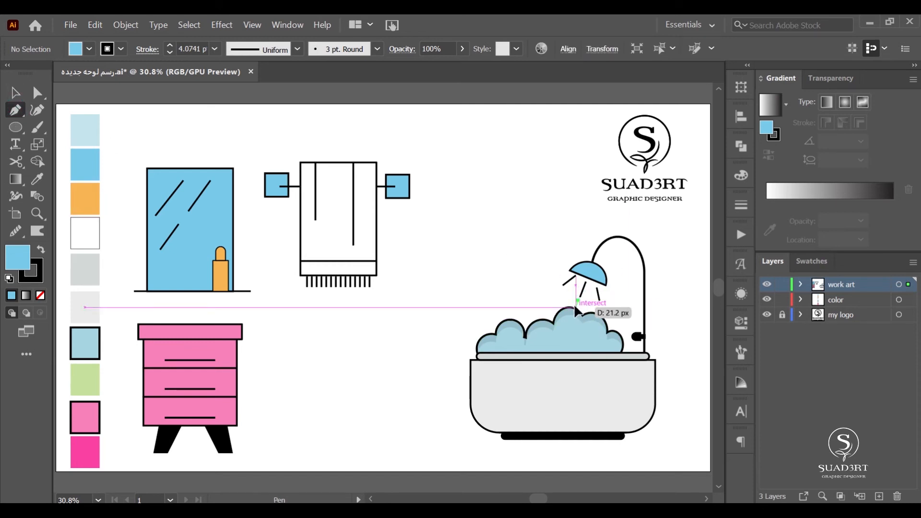
pyautogui.click(577, 309)
pyautogui.press('v')
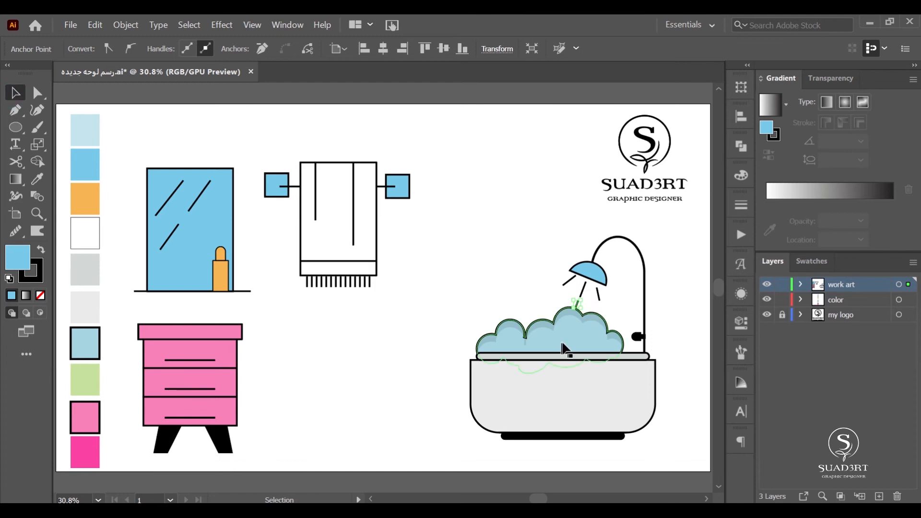
# - Move the foam together with its shadow strip slightly down and to the right, centring it over the bathtub
pyautogui.click(628, 307)
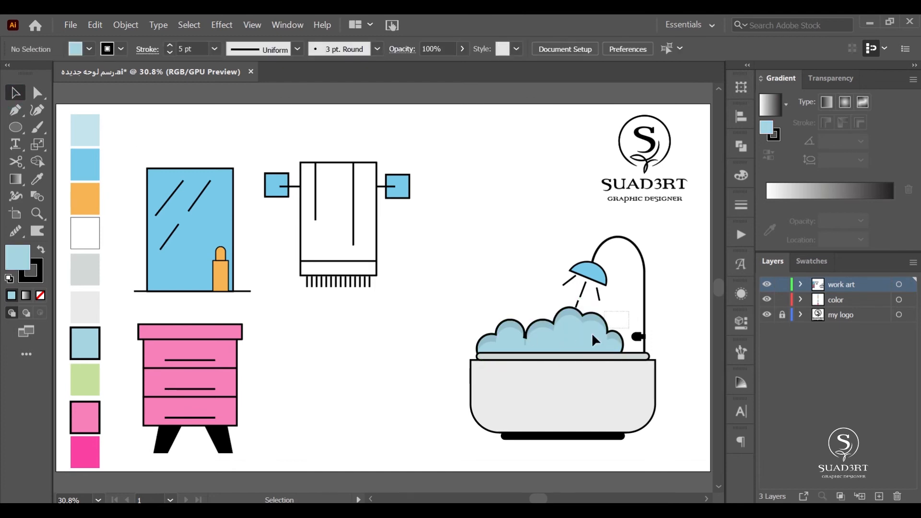
pyautogui.click(590, 333)
pyautogui.moveTo(590, 333); pyautogui.dragTo(596, 336)
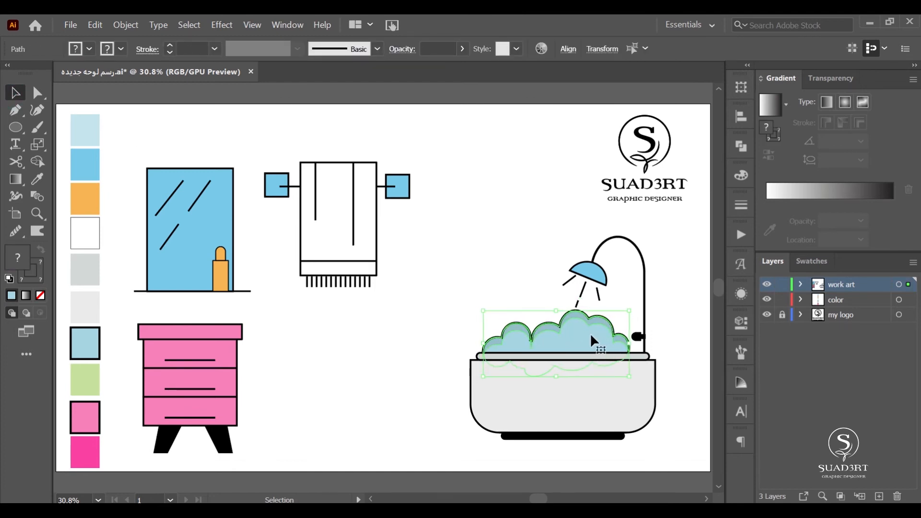
pyautogui.click(669, 271)
# - Nudge the middle spray line and the dash below it upward, and raise the shower head slightly
pyautogui.click(582, 290)
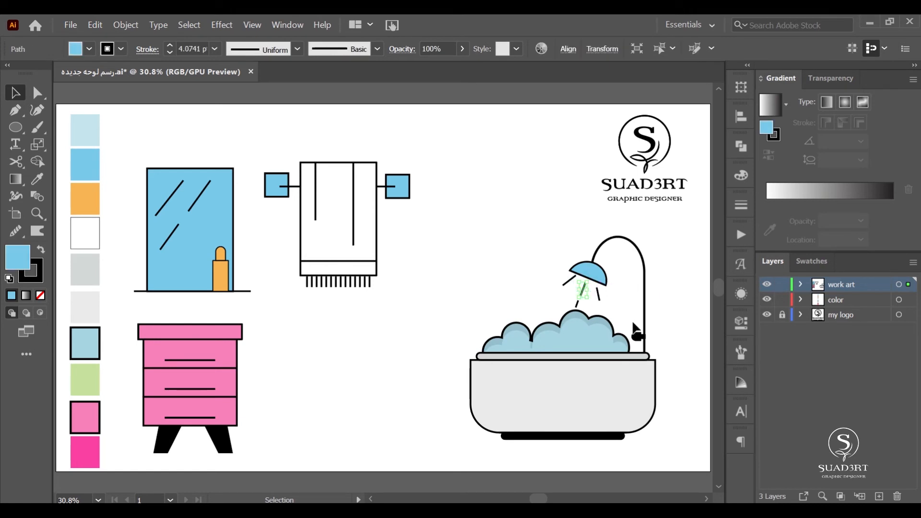
pyautogui.click(666, 311)
pyautogui.click(577, 305)
pyautogui.hotkey('shift', 'Up')
pyautogui.hotkey('shift', 'Up')
pyautogui.press('ctrl')
pyautogui.click(619, 305)
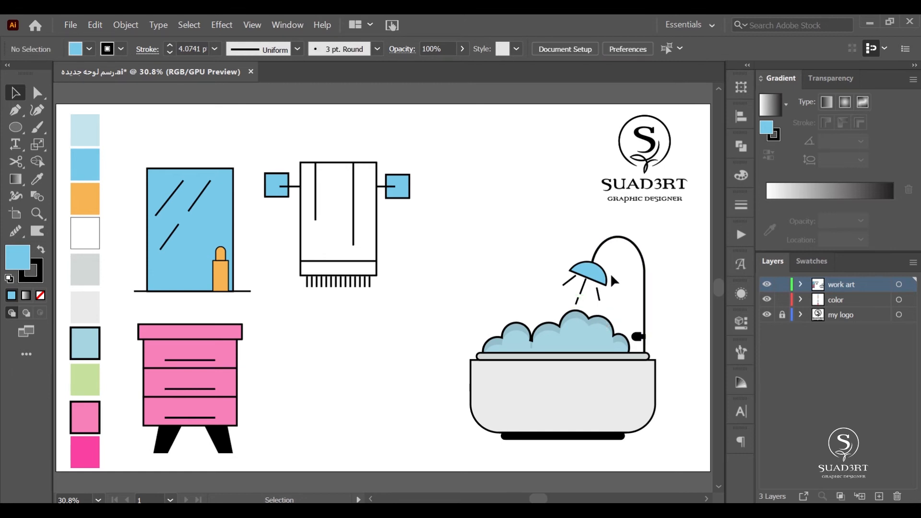
pyautogui.click(600, 274)
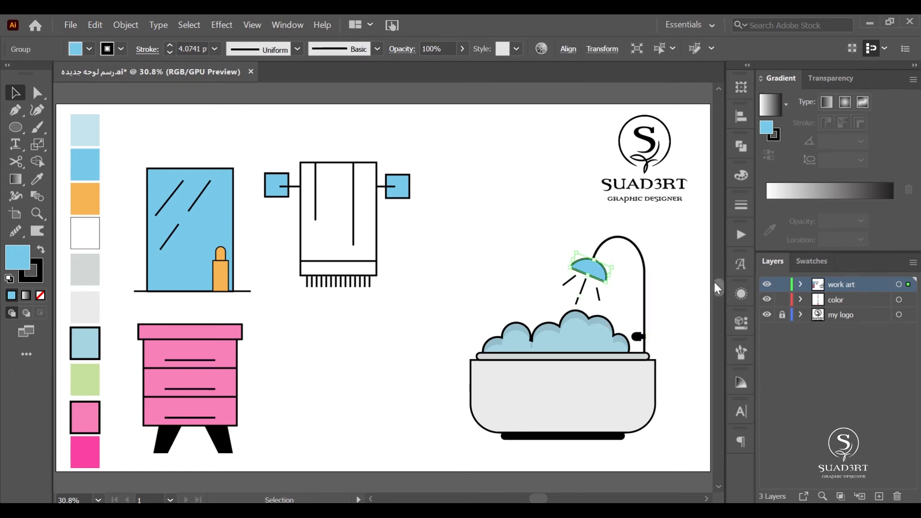
pyautogui.click(667, 322)
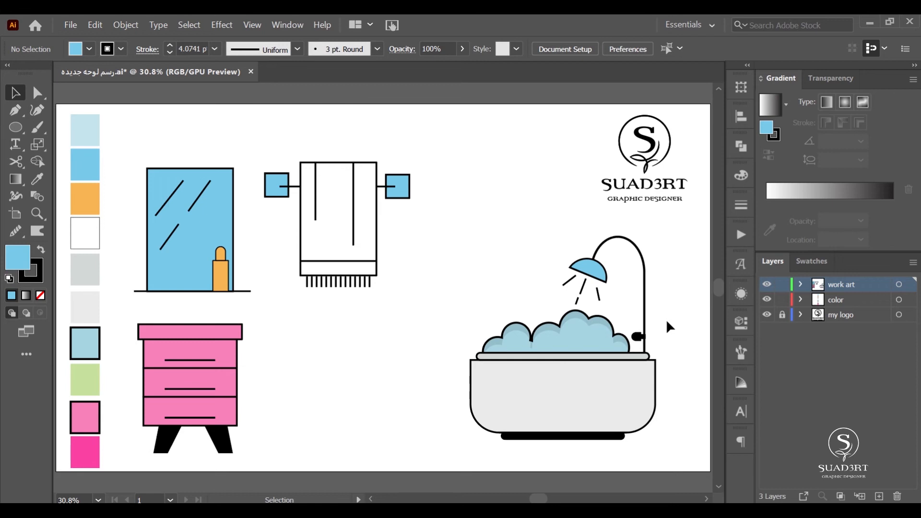
# - Draw a horizontal ground line under the bathtub, extending past both its sides, with a 7 pt stroke
pyautogui.moveTo(16, 127); pyautogui.dragTo(81, 198)
pyautogui.moveTo(676, 439); pyautogui.dragTo(426, 439)
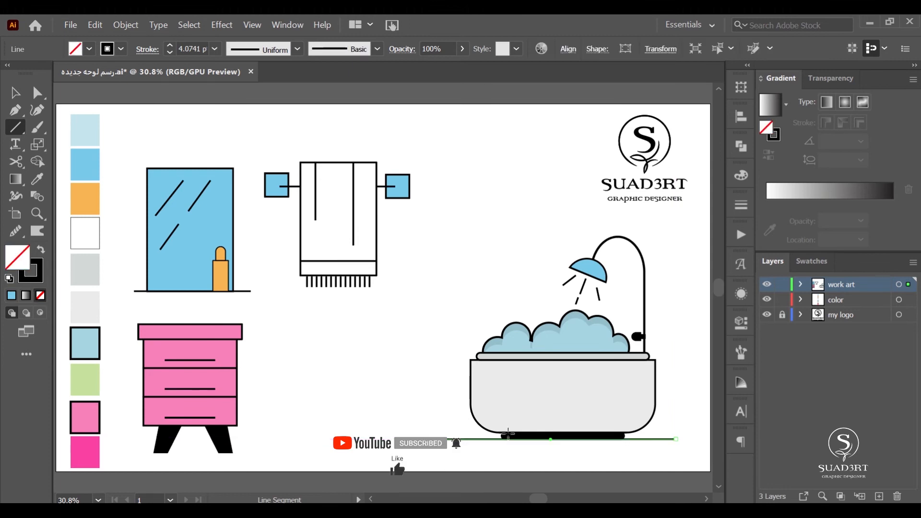
pyautogui.click(214, 49)
pyautogui.click(227, 209)
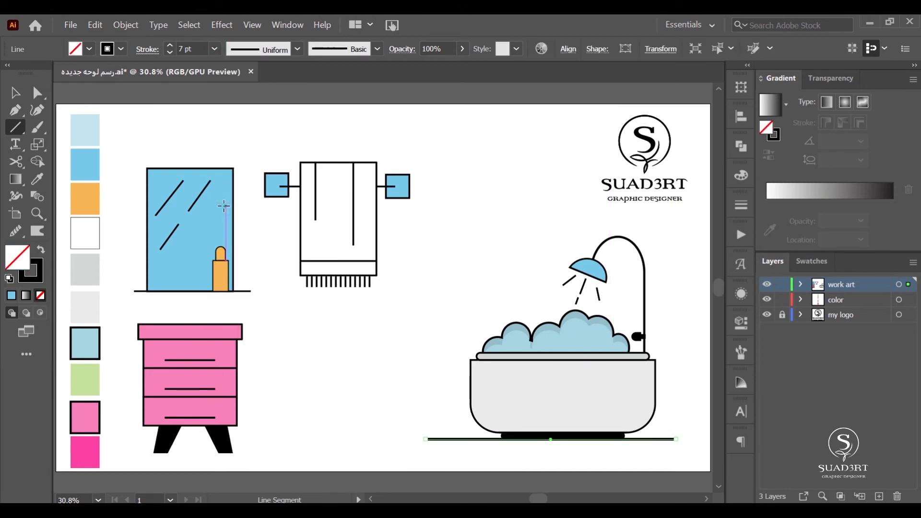
# - Try a tapered width profile on the ground line and return it to Uniform
pyautogui.click(297, 48)
pyautogui.click(269, 97)
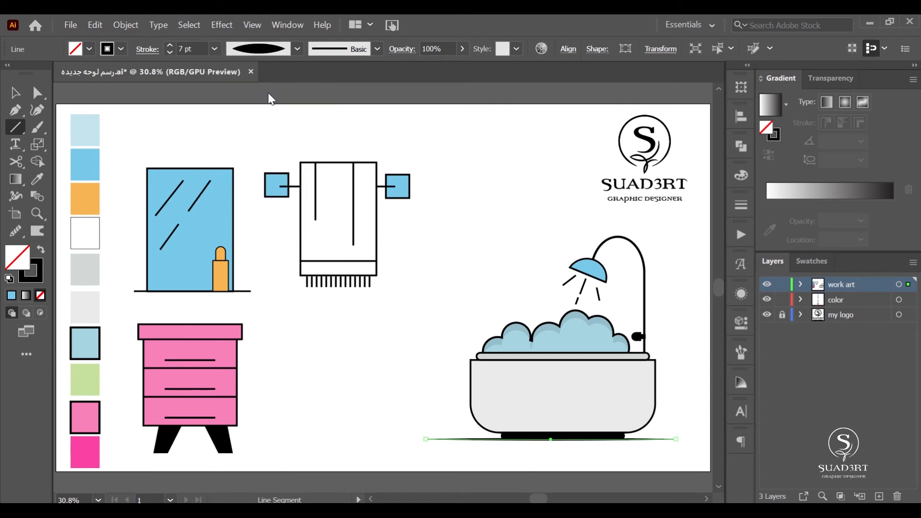
pyautogui.click(291, 50)
pyautogui.click(261, 72)
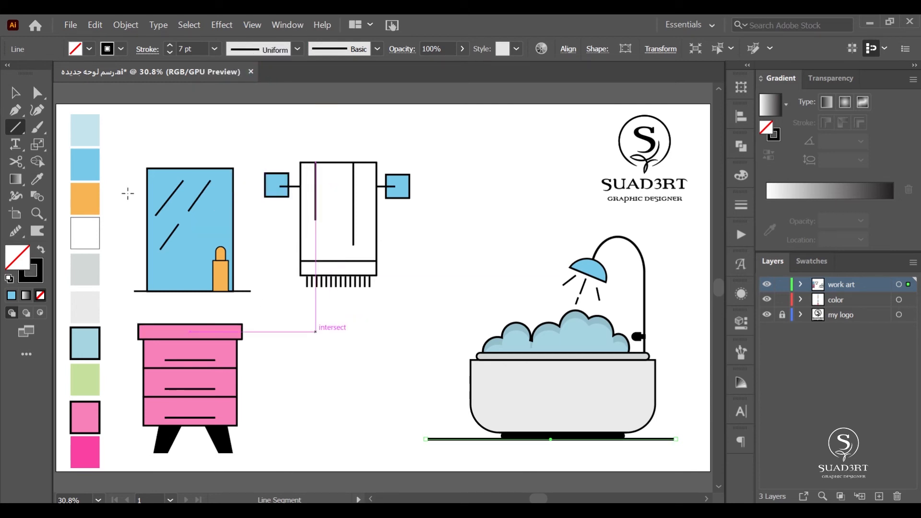
# - Give the ground line under the bathtub round caps
pyautogui.click(147, 49)
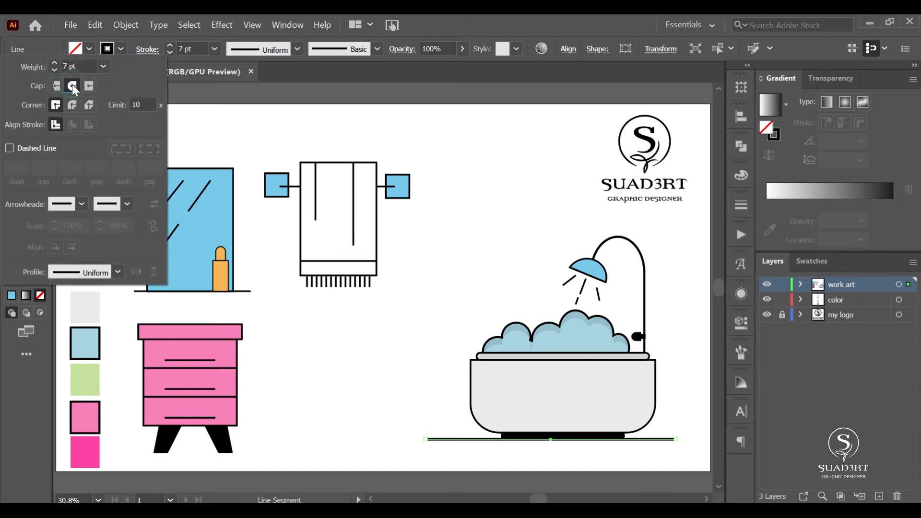
pyautogui.click(324, 337)
pyautogui.click(494, 307)
pyautogui.press('v')
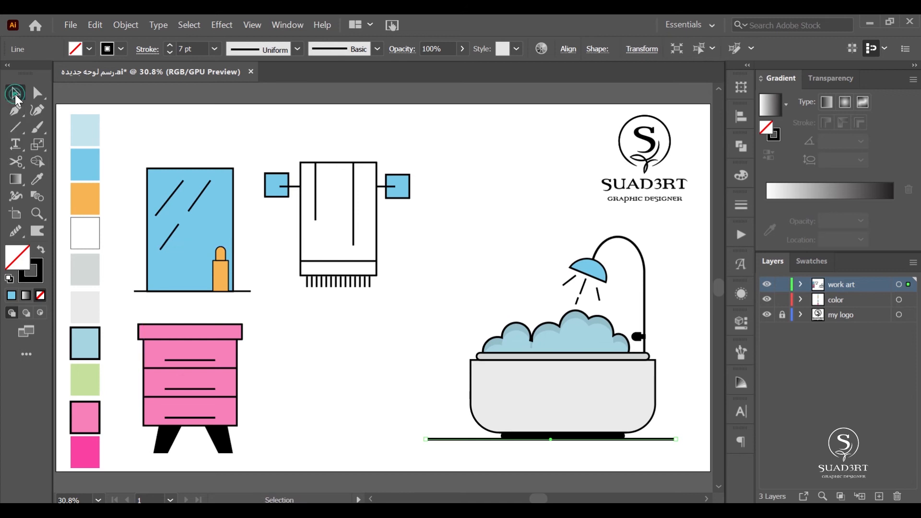
# - Draw a short horizontal dash with a 7 pt stroke just past the right end of the bathtub's ground line
pyautogui.click(387, 387)
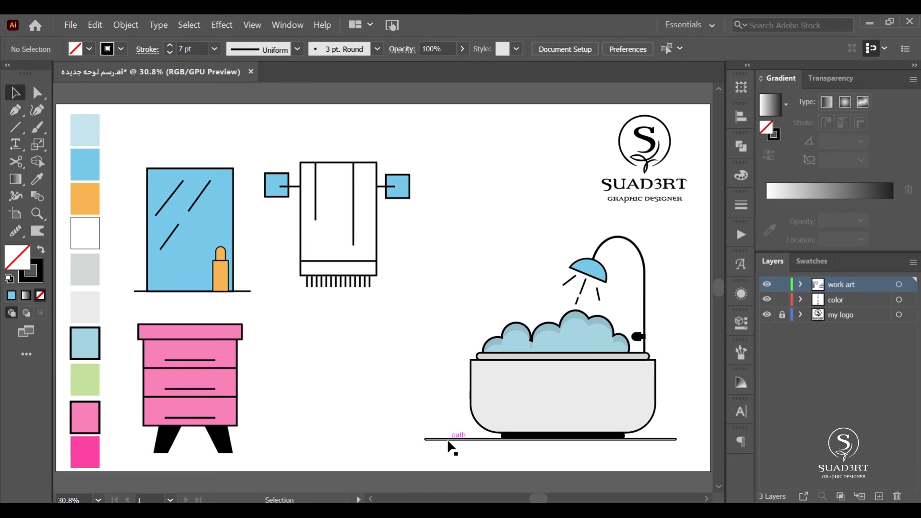
pyautogui.click(14, 127)
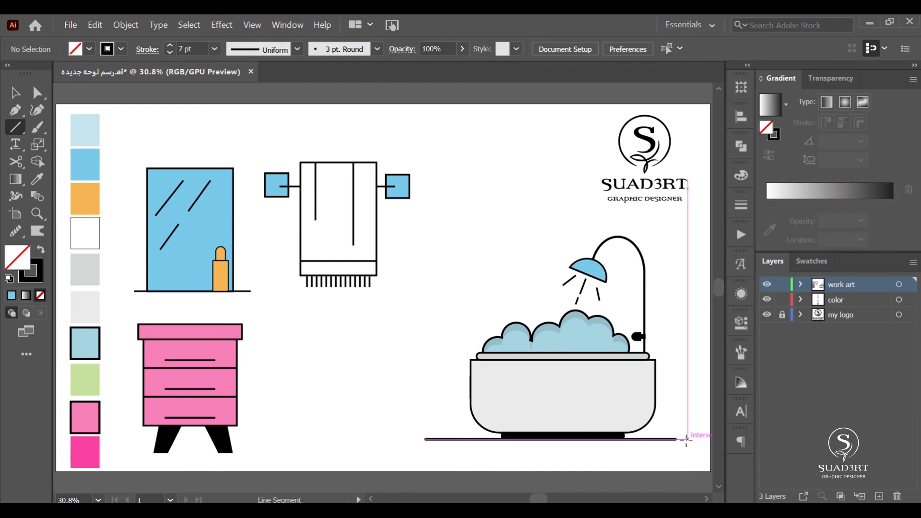
pyautogui.moveTo(687, 439); pyautogui.dragTo(697, 438)
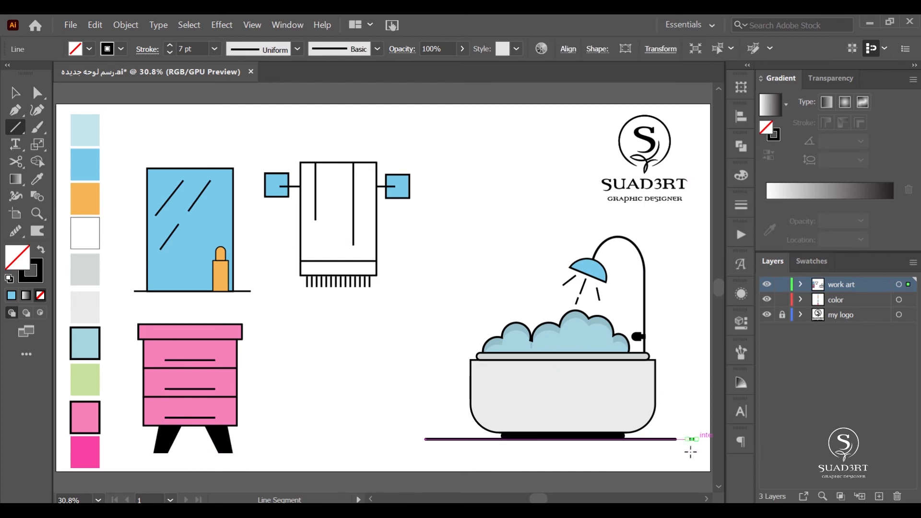
# - Move the whole bathtub with its shower, foam, ground line and dash to the left and slightly down
pyautogui.moveTo(596, 368)
pyautogui.mouseDown()
pyautogui.moveTo(511, 362)
pyautogui.moveTo(342, 446)
pyautogui.mouseUp()
pyautogui.press('v')
pyautogui.click(278, 326)
pyautogui.moveTo(531, 377); pyautogui.dragTo(493, 382)
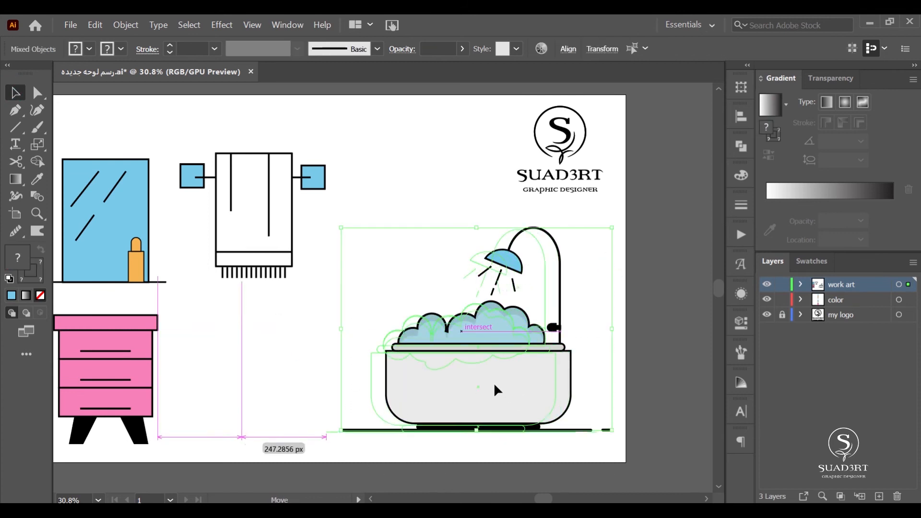
pyautogui.click(582, 439)
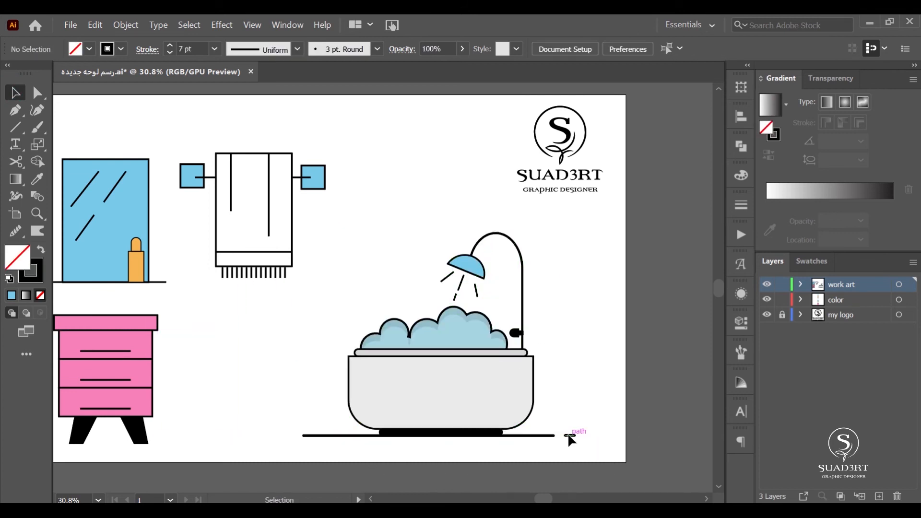
# - Draw a second, longer 7 pt dash to the right of the short one and nudge it slightly left
pyautogui.click(568, 435)
pyautogui.click(15, 128)
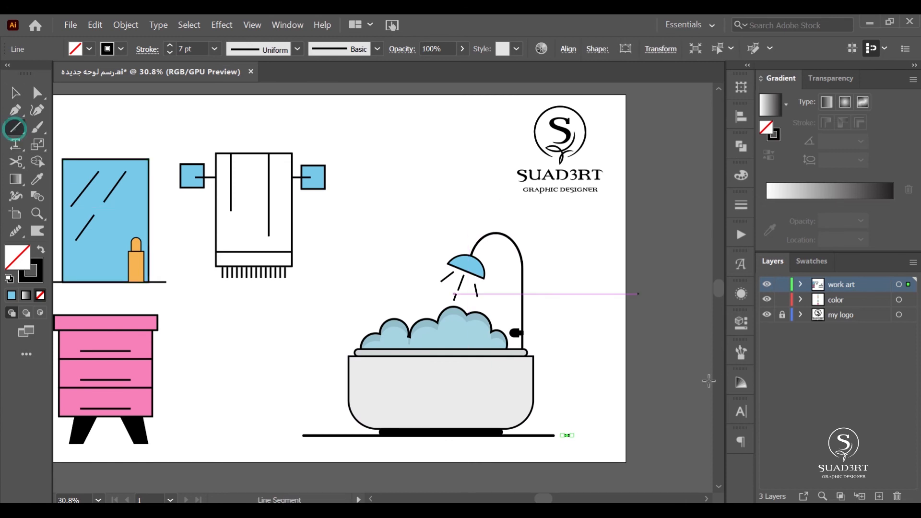
pyautogui.moveTo(585, 436); pyautogui.dragTo(614, 435)
pyautogui.click(8, 95)
pyautogui.press('Left')
pyautogui.press('Left')
pyautogui.press('Left')
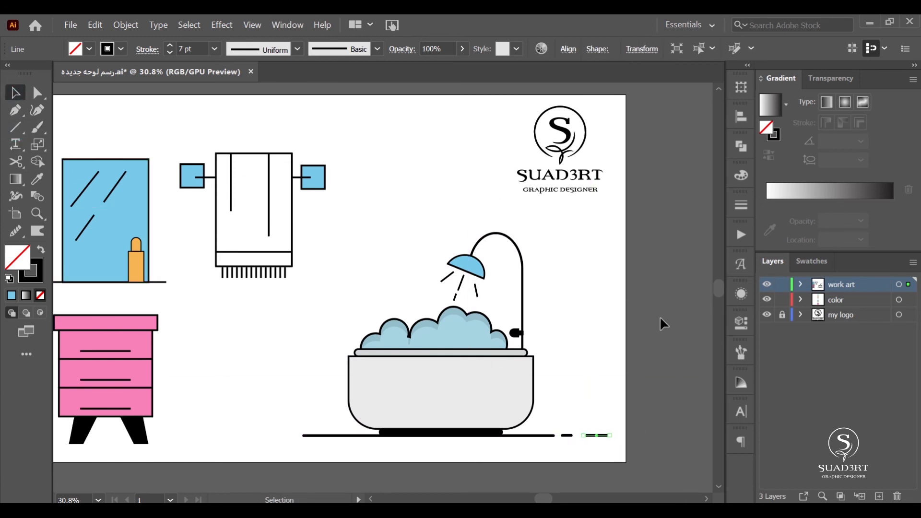
pyautogui.click(660, 317)
pyautogui.hotkey('ctrl', '0')
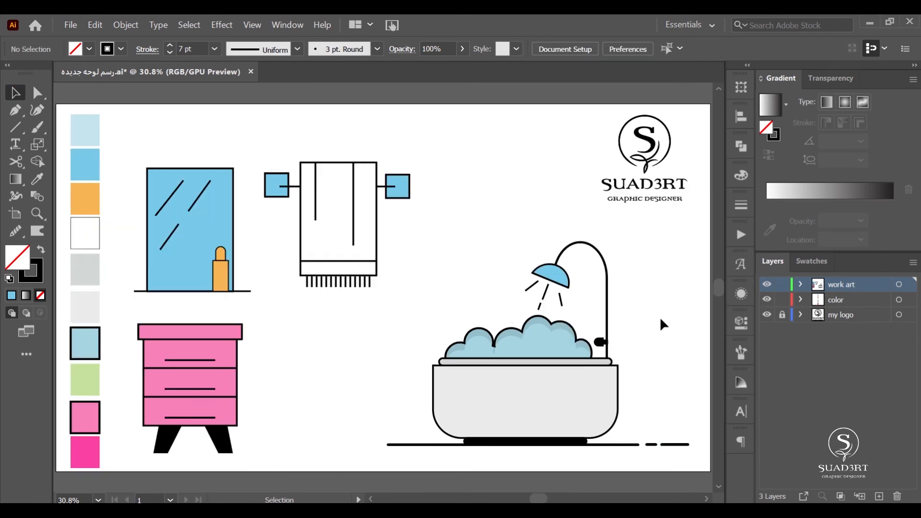
pyautogui.click(424, 449)
pyautogui.click(654, 445)
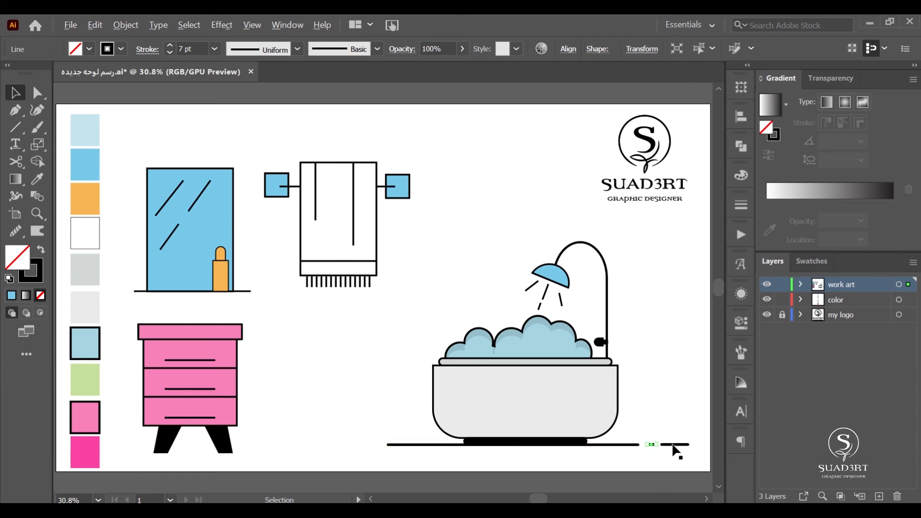
pyautogui.keyDown('shift'); pyautogui.click(423, 446); pyautogui.keyUp('shift')
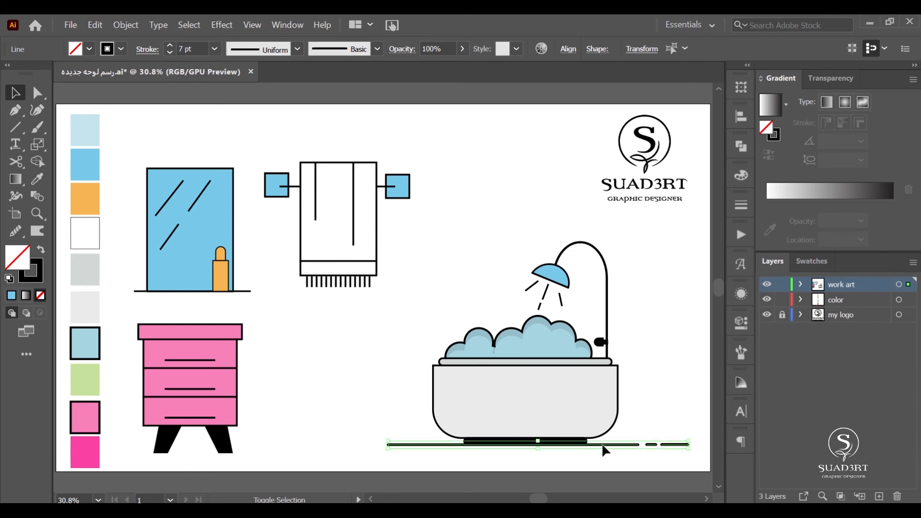
pyautogui.moveTo(423, 441); pyautogui.dragTo(313, 368)
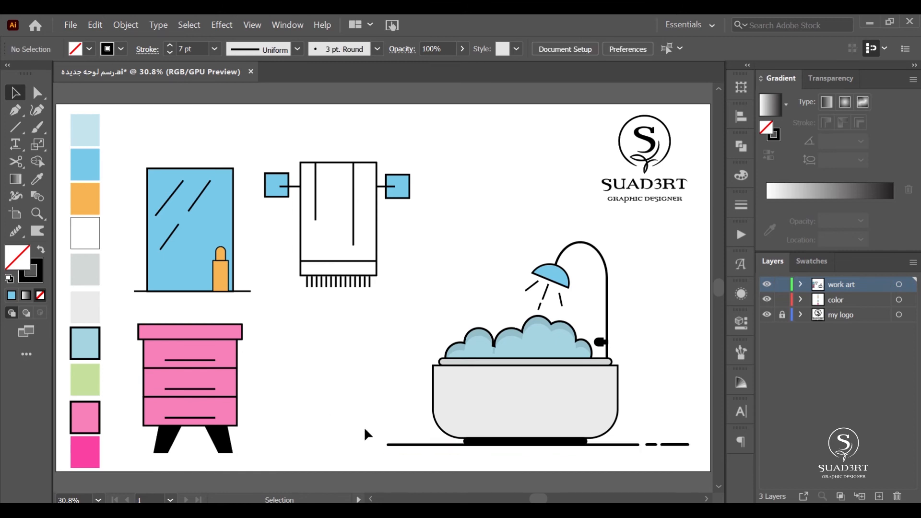
# - Duplicate the bathtub's ground line together with its two dashes, placing the copy up and to the left
pyautogui.click(401, 447)
pyautogui.keyDown('shift'); pyautogui.click(652, 445); pyautogui.keyUp('shift')
pyautogui.keyDown('alt'); pyautogui.moveTo(411, 445); pyautogui.dragTo(310, 368); pyautogui.keyUp('alt')
# - Try to resize and reposition the copied ground line, and undo these changes
pyautogui.keyDown('shift'); pyautogui.moveTo(591, 367); pyautogui.dragTo(484, 386); pyautogui.keyUp('shift')
pyautogui.moveTo(303, 416); pyautogui.dragTo(591, 398)
pyautogui.moveTo(531, 347)
pyautogui.mouseDown()
pyautogui.moveTo(465, 349)
pyautogui.moveTo(258, 389)
pyautogui.mouseUp()
pyautogui.hotkey('ctrl', 'z')
pyautogui.hotkey('ctrl', 'z')
pyautogui.hotkey('ctrl', 'z')
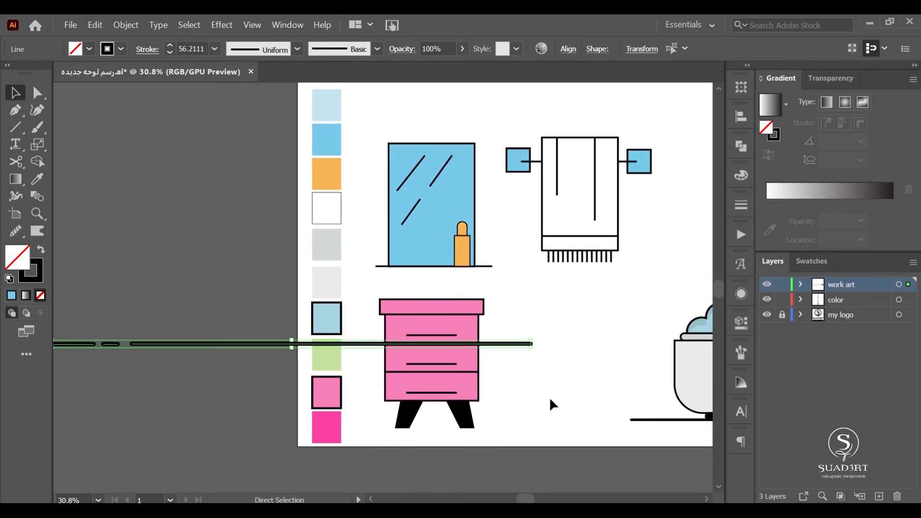
# - Scale the copied ground line and dashes down proportionally and place them under the pink cabinet's legs
pyautogui.hotkey('ctrl', '-')
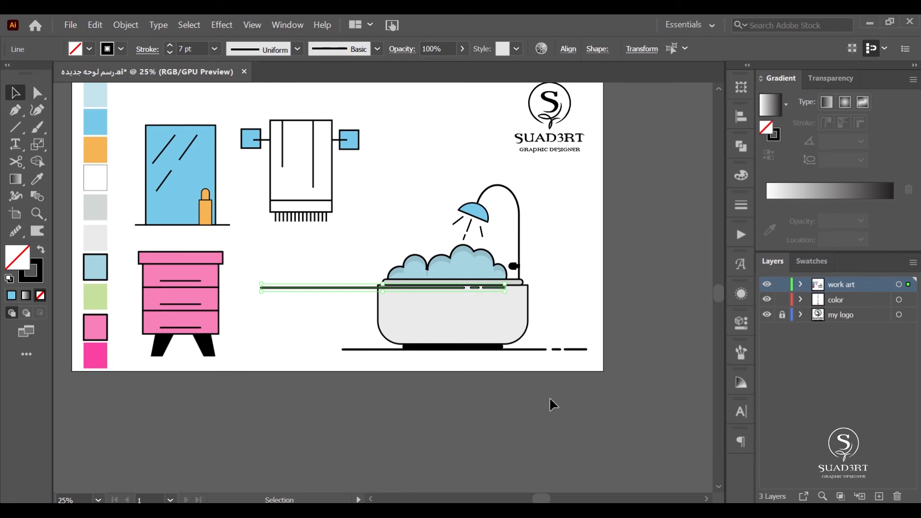
pyautogui.hotkey('ctrl', '0')
pyautogui.moveTo(463, 370)
pyautogui.mouseDown()
pyautogui.moveTo(372, 419)
pyautogui.moveTo(450, 431)
pyautogui.moveTo(322, 425)
pyautogui.mouseUp()
pyautogui.moveTo(245, 426)
pyautogui.mouseDown()
pyautogui.moveTo(243, 460)
pyautogui.moveTo(240, 451)
pyautogui.mouseUp()
pyautogui.click(319, 444)
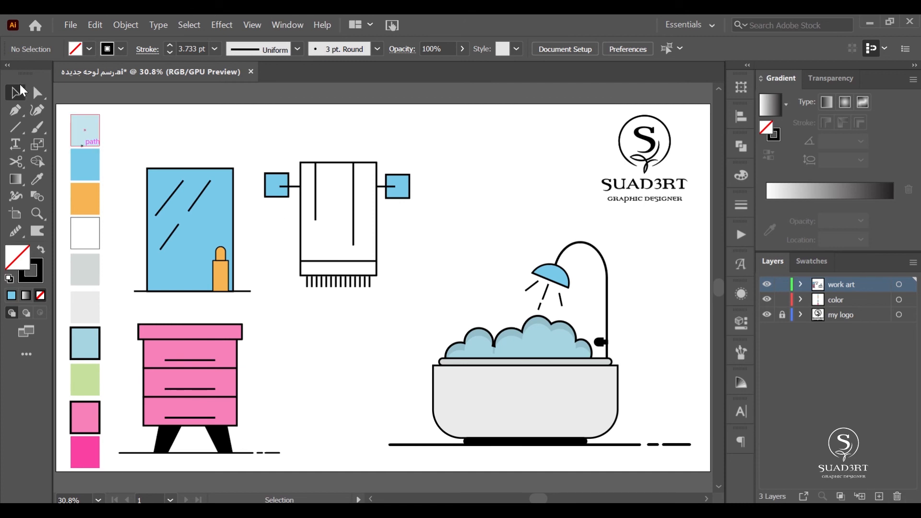
# - Draw a background rectangle over the whole artboard, behind the artwork, with light green fill, no stroke and 49% opacity
pyautogui.moveTo(15, 127); pyautogui.dragTo(48, 127)
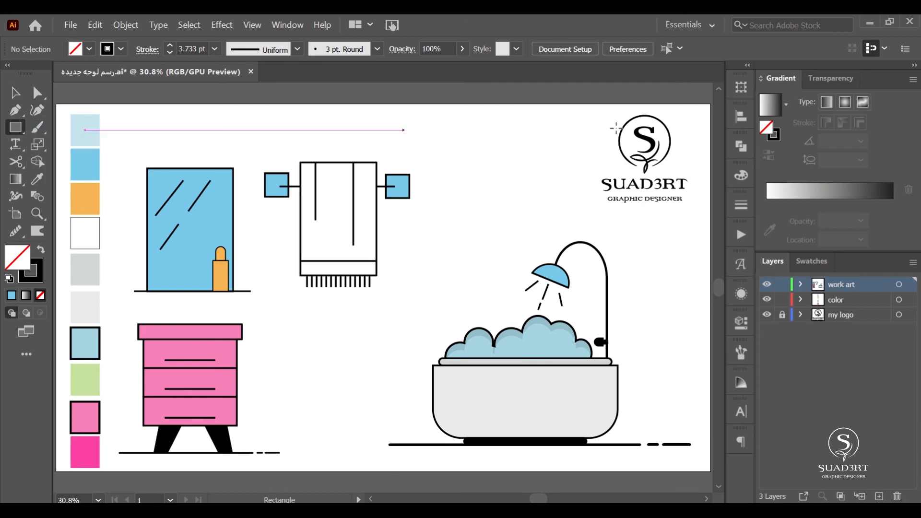
pyautogui.moveTo(710, 104); pyautogui.dragTo(201, 471)
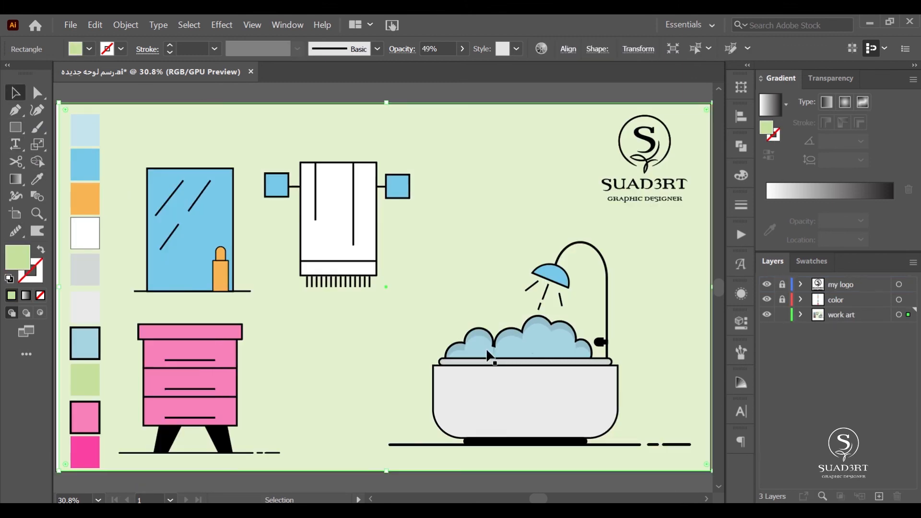
# - Draw six circular bubbles of different sizes above the foam, using the foam's light blue fill and 5 pt black stroke
pyautogui.click(542, 346)
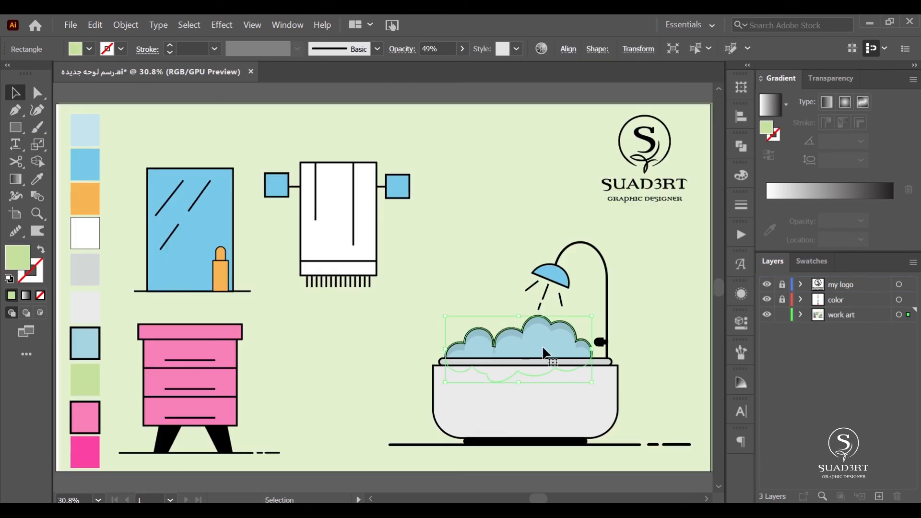
pyautogui.moveTo(16, 127); pyautogui.dragTo(52, 145)
pyautogui.click(52, 145)
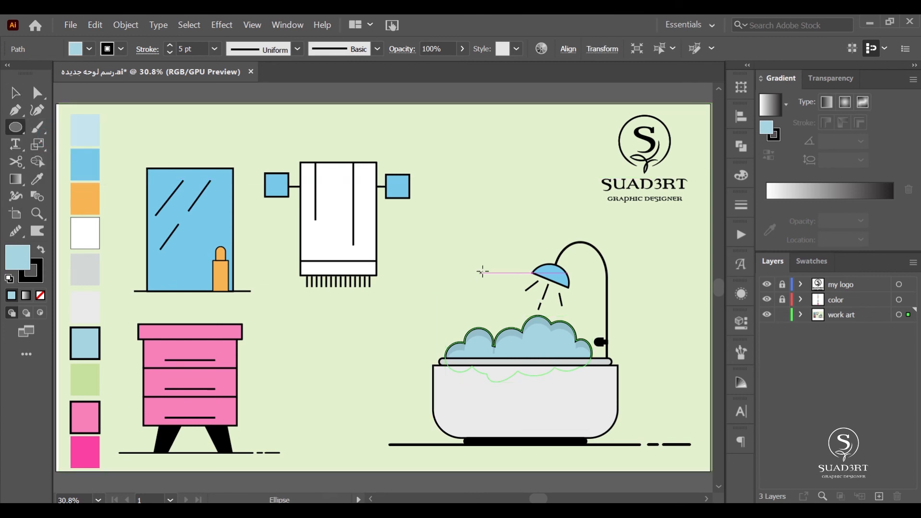
pyautogui.moveTo(509, 291)
pyautogui.mouseDown()
pyautogui.moveTo(491, 309)
pyautogui.moveTo(470, 311)
pyautogui.moveTo(512, 325)
pyautogui.mouseUp()
pyautogui.moveTo(582, 317); pyautogui.dragTo(574, 325)
pyautogui.moveTo(500, 281); pyautogui.dragTo(492, 289)
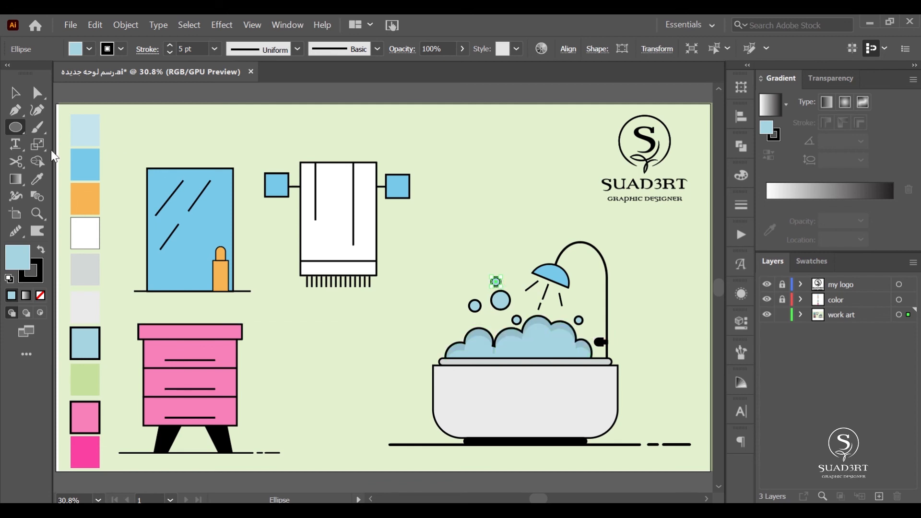
pyautogui.moveTo(531, 305); pyautogui.dragTo(523, 312)
pyautogui.click(14, 95)
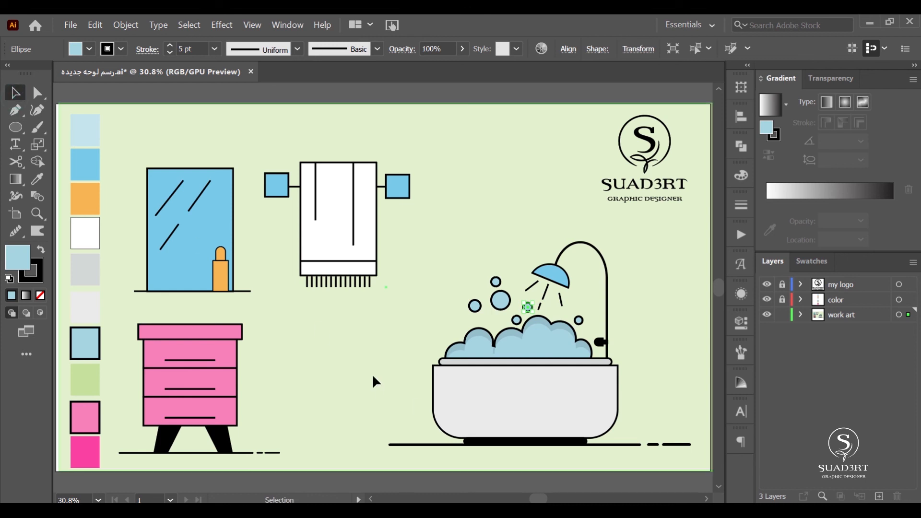
pyautogui.click(372, 373)
# - Place a copy of the blue shower head up and to the left of the original and fill it black
pyautogui.click(546, 271)
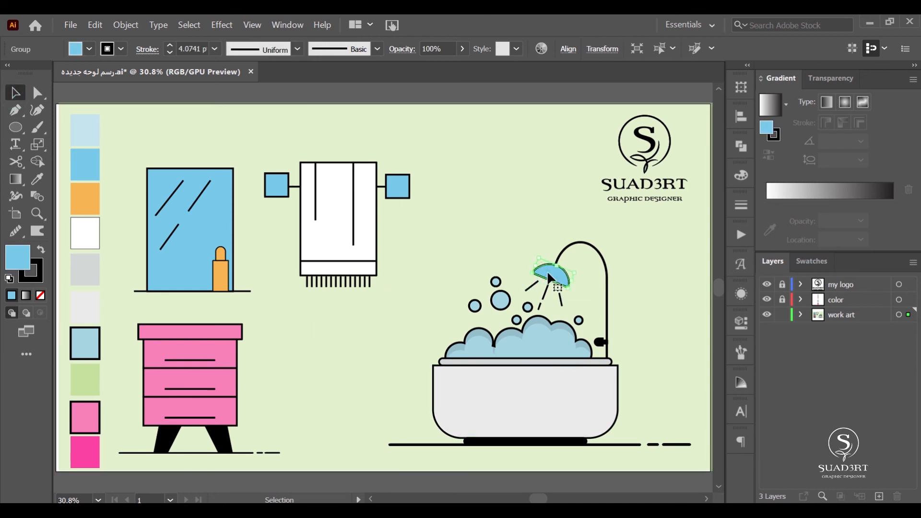
pyautogui.moveTo(547, 270); pyautogui.dragTo(517, 220)
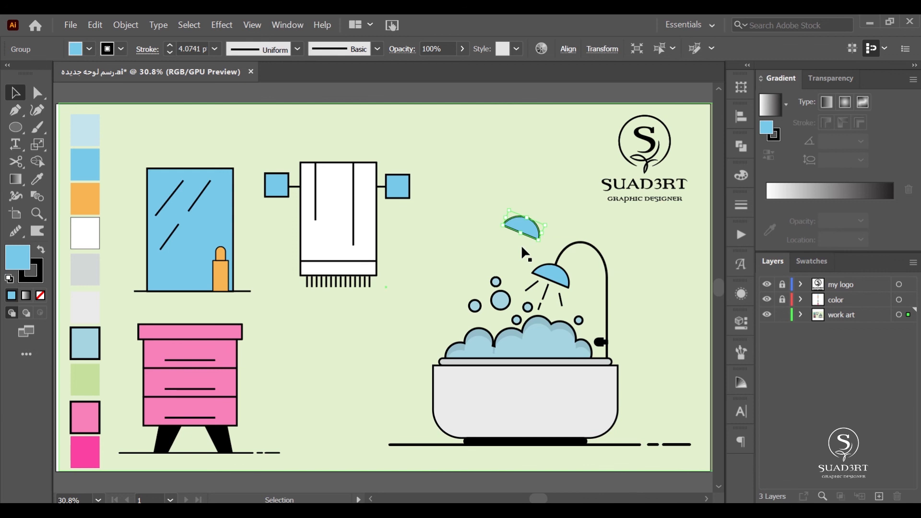
pyautogui.click(89, 49)
pyautogui.click(41, 74)
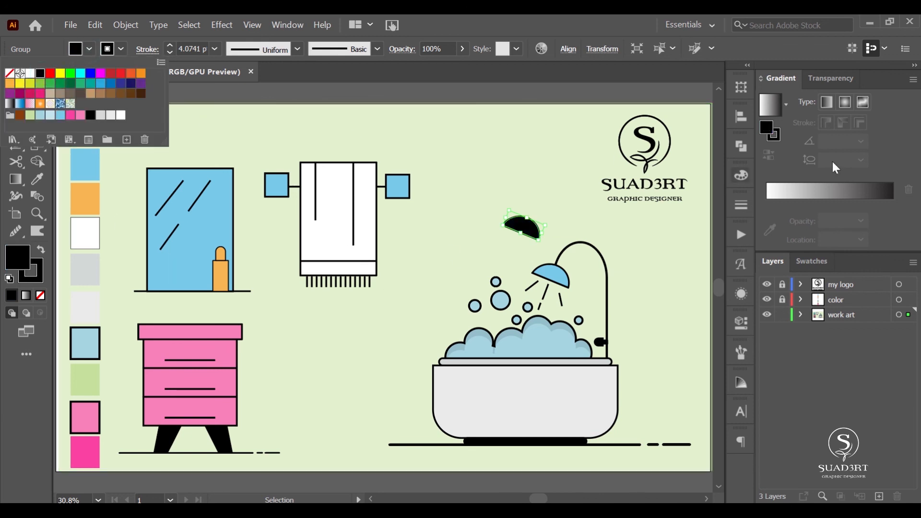
# - Duplicate the black shower head shape with a slight offset and subtract the front copy to leave a thin arc
pyautogui.click(531, 236)
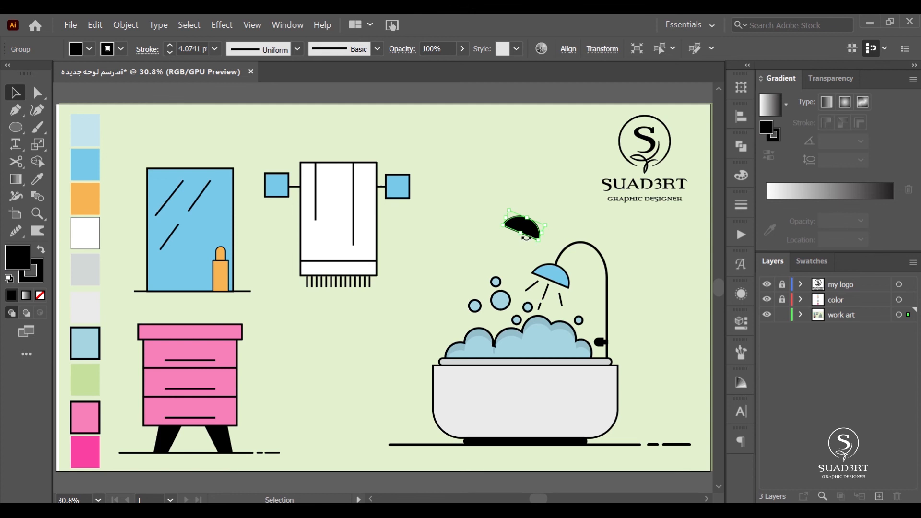
pyautogui.moveTo(525, 230); pyautogui.dragTo(525, 231)
pyautogui.click(556, 209)
pyautogui.click(529, 234)
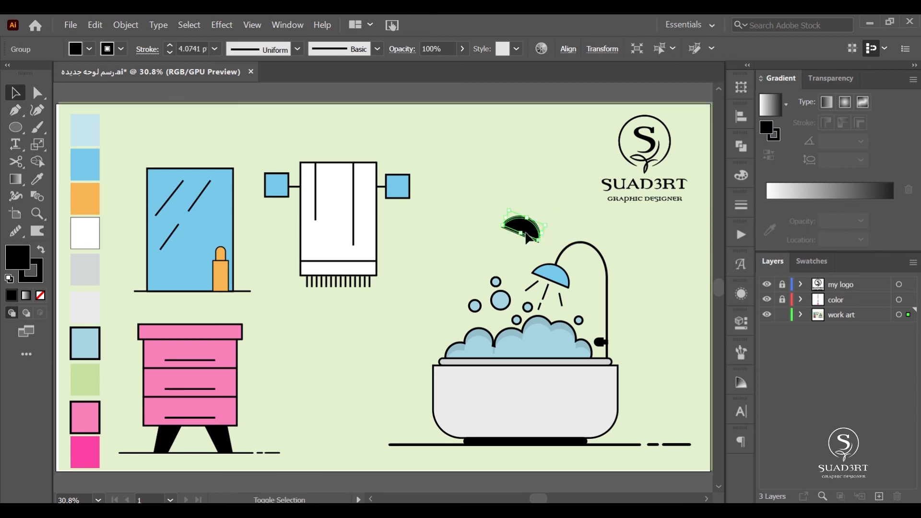
pyautogui.click(743, 133)
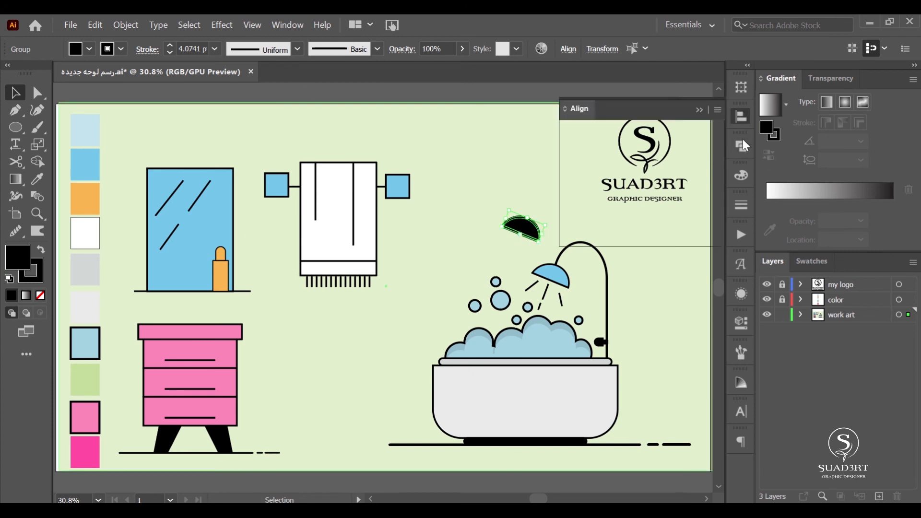
pyautogui.click(743, 143)
pyautogui.click(601, 177)
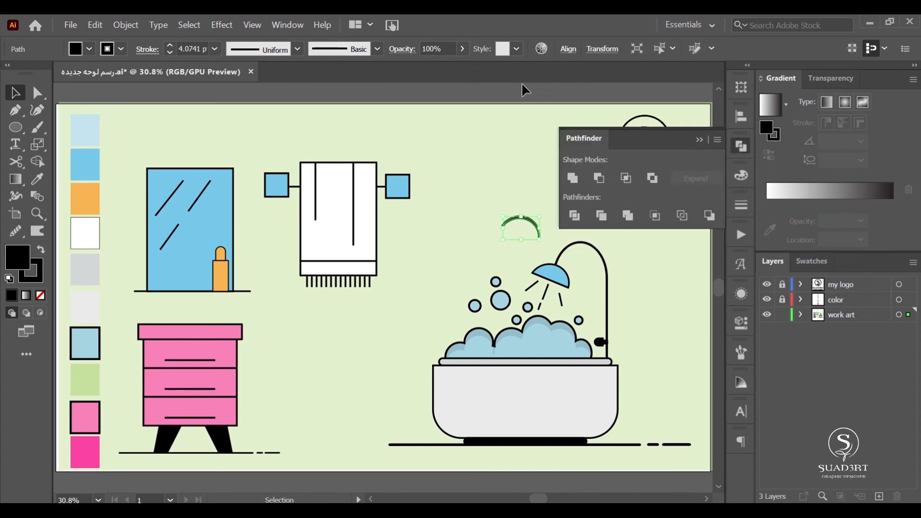
# - Move the black arc onto the shower head's upper edge as shading with 54% opacity
pyautogui.moveTo(530, 219); pyautogui.dragTo(561, 272)
pyautogui.click(439, 117)
pyautogui.click(699, 140)
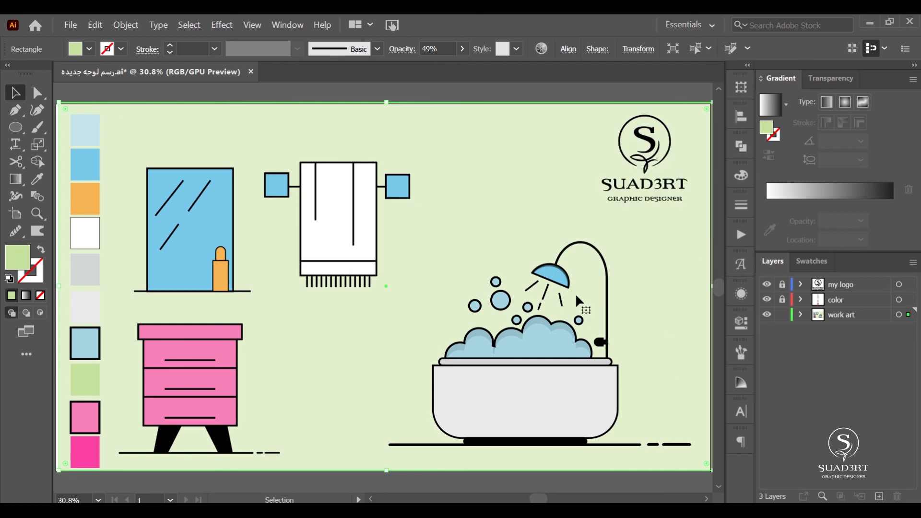
pyautogui.click(564, 277)
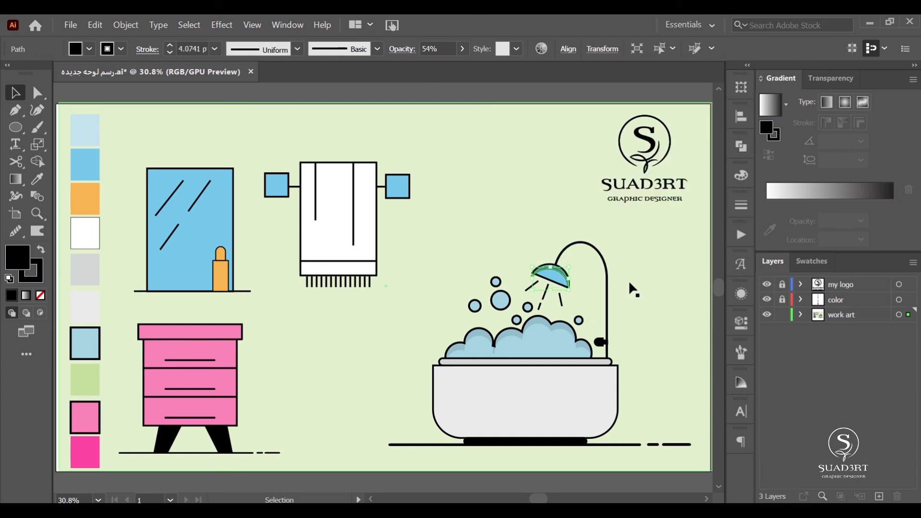
# - Adjust the shading arc's position and narrow it slightly so it fits inside the shower head's outline
pyautogui.click(38, 214)
pyautogui.moveTo(580, 272); pyautogui.dragTo(715, 179)
pyautogui.click(15, 90)
pyautogui.moveTo(522, 265); pyautogui.dragTo(521, 259)
pyautogui.click(612, 319)
pyautogui.click(523, 263)
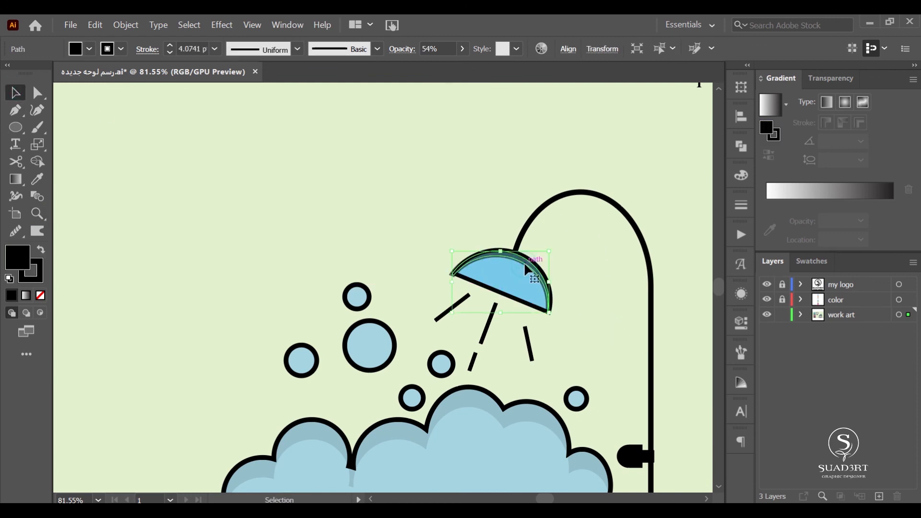
pyautogui.moveTo(454, 283); pyautogui.dragTo(467, 263)
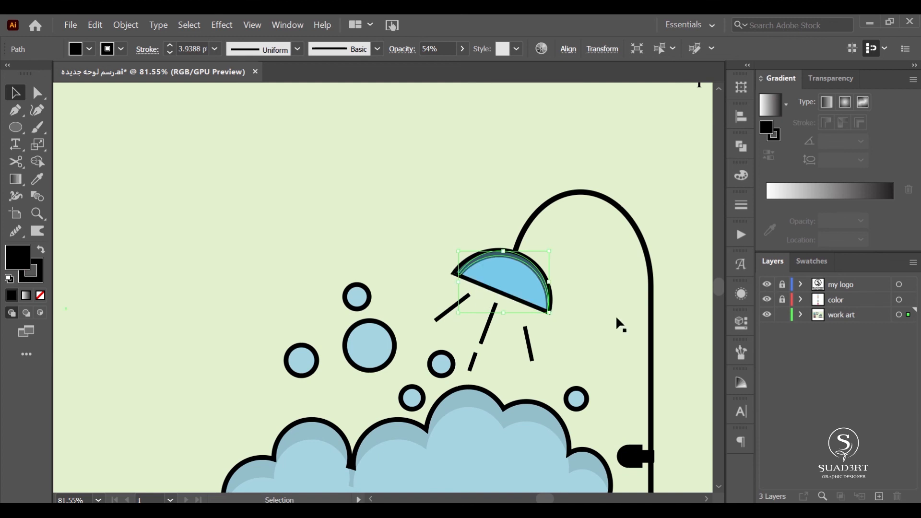
pyautogui.click(628, 316)
# - Lower the opacity of the shower head's shading arc
pyautogui.click(513, 258)
pyautogui.click(463, 48)
pyautogui.moveTo(436, 67); pyautogui.dragTo(421, 66)
pyautogui.click(451, 171)
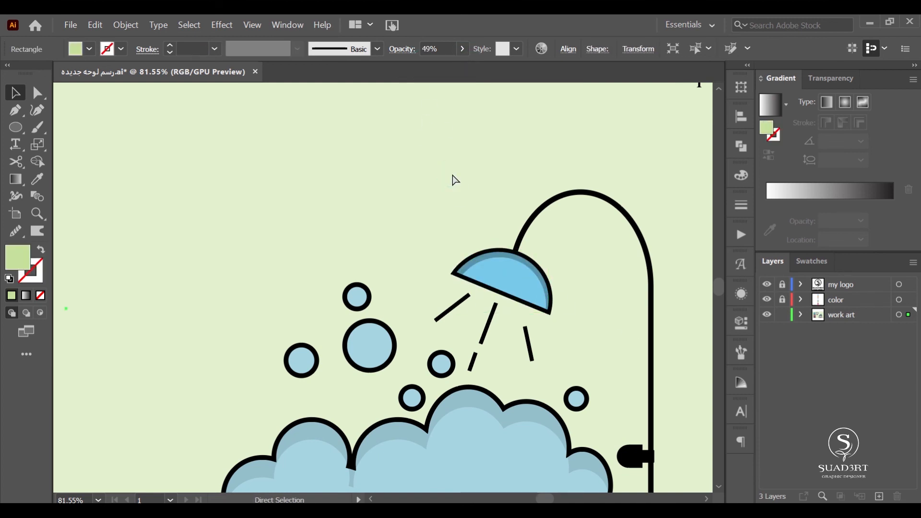
pyautogui.hotkey('ctrl', '0')
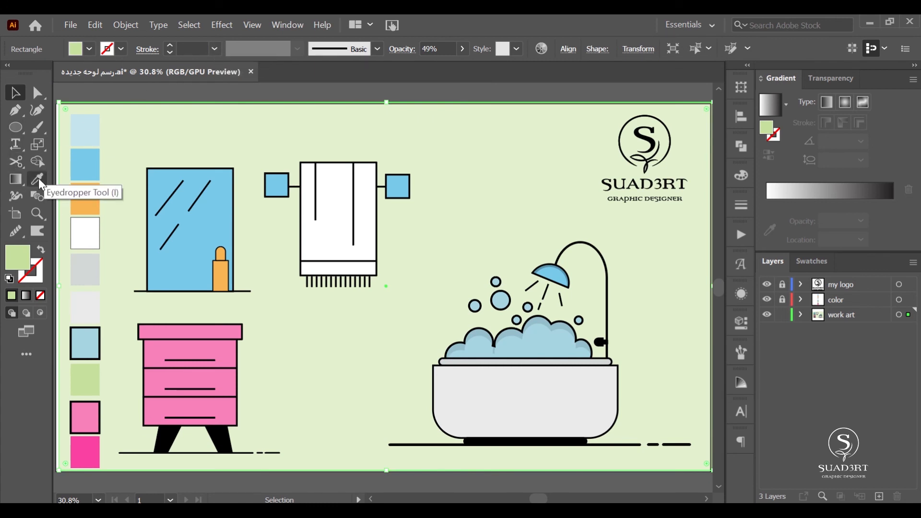
# - Lock the background rectangle and draw a horizontal black line with a 7 pt stroke below the towel's fringe
pyautogui.click(96, 87)
pyautogui.press('p')
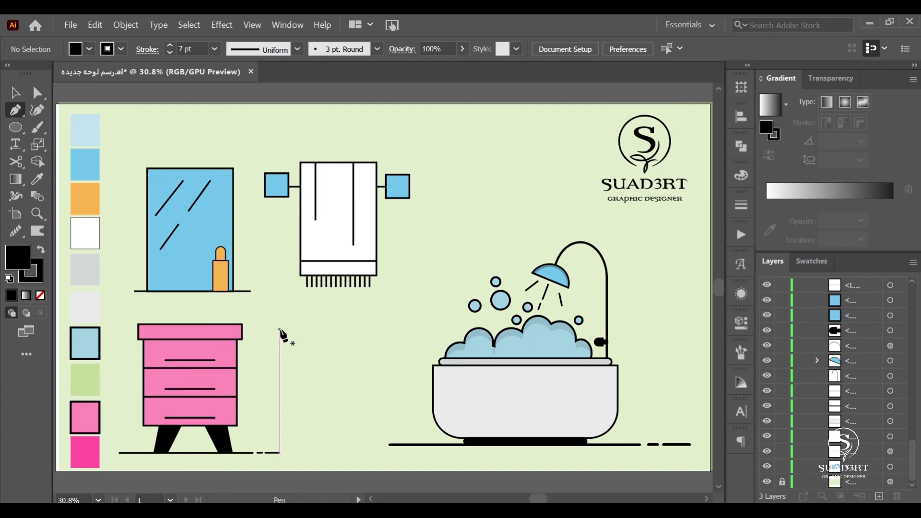
pyautogui.click(279, 329)
pyautogui.click(390, 330)
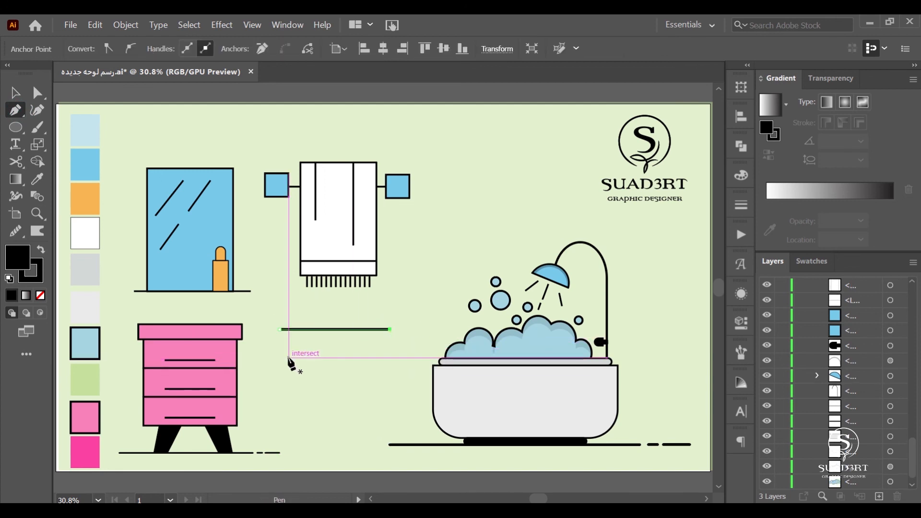
# - Duplicate the horizontal line below itself, then add two vertical lines between the pair and a short one above to form bricks
pyautogui.click(15, 93)
pyautogui.moveTo(320, 330); pyautogui.dragTo(319, 363)
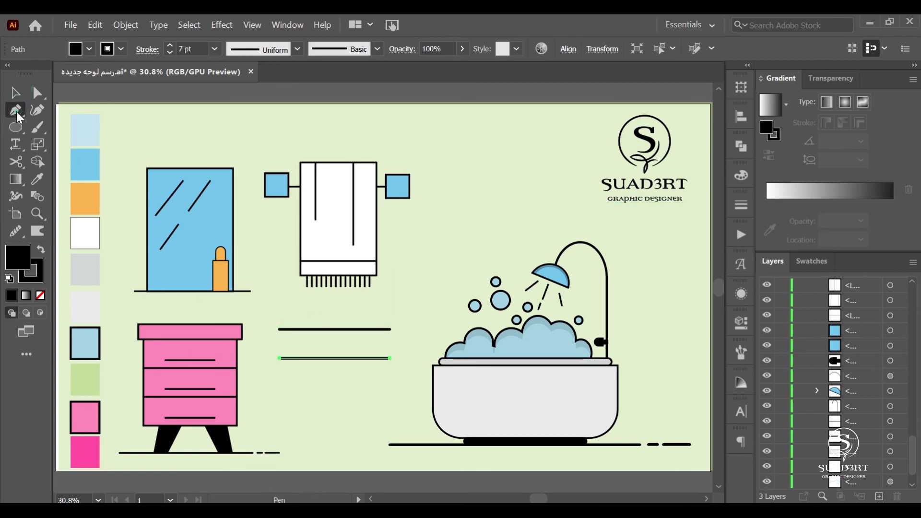
pyautogui.click(307, 331)
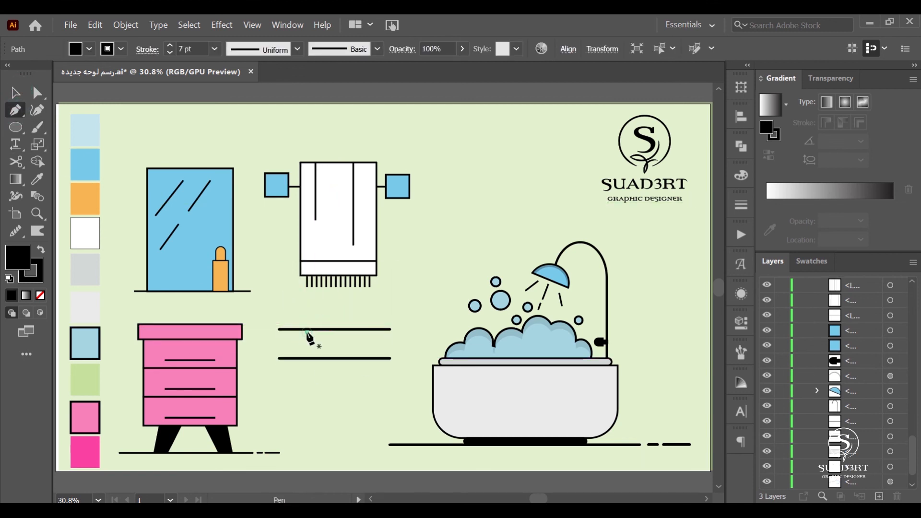
pyautogui.click(307, 358)
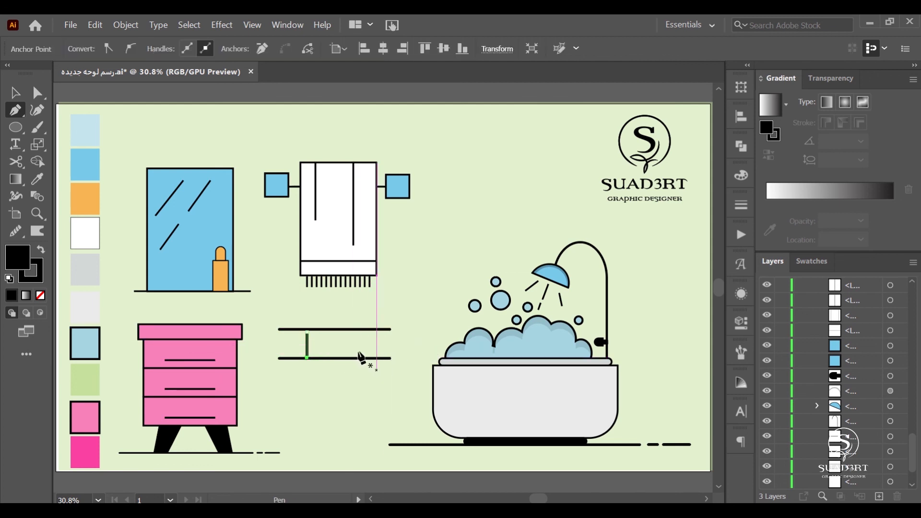
pyautogui.click(360, 330)
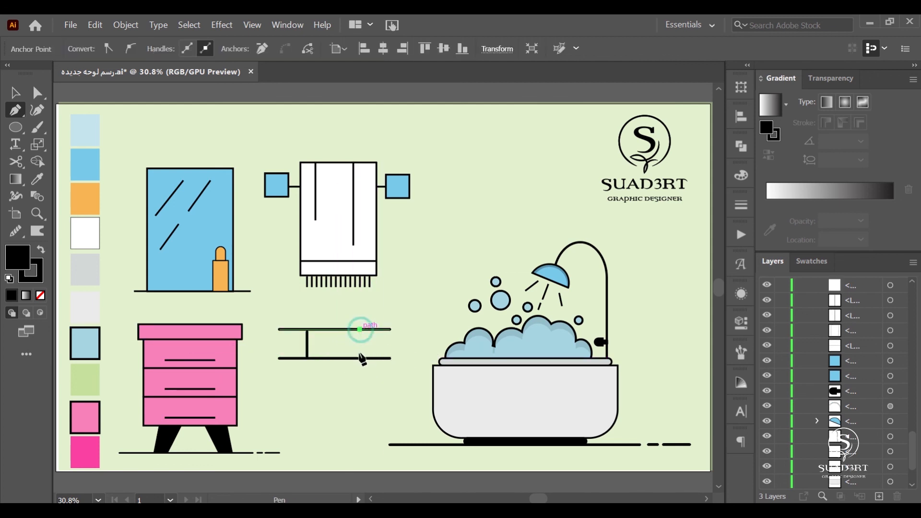
pyautogui.click(360, 358)
pyautogui.click(330, 306)
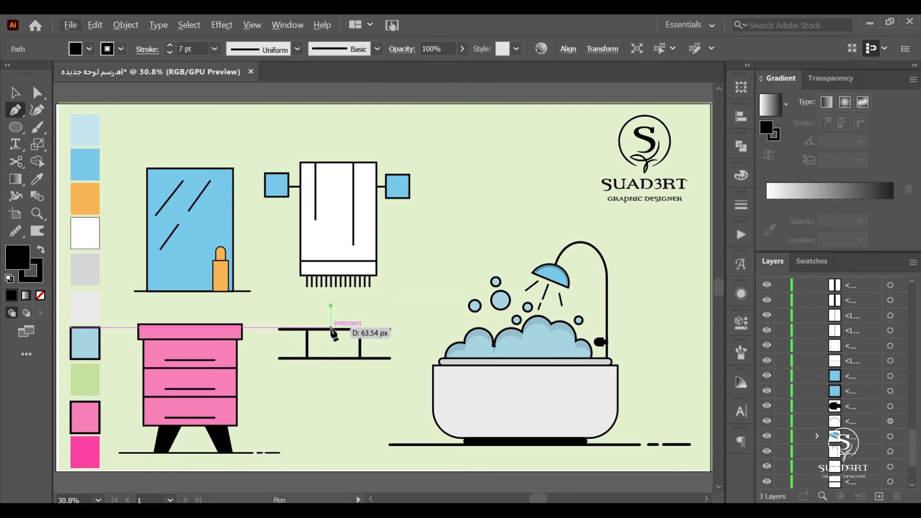
pyautogui.click(331, 330)
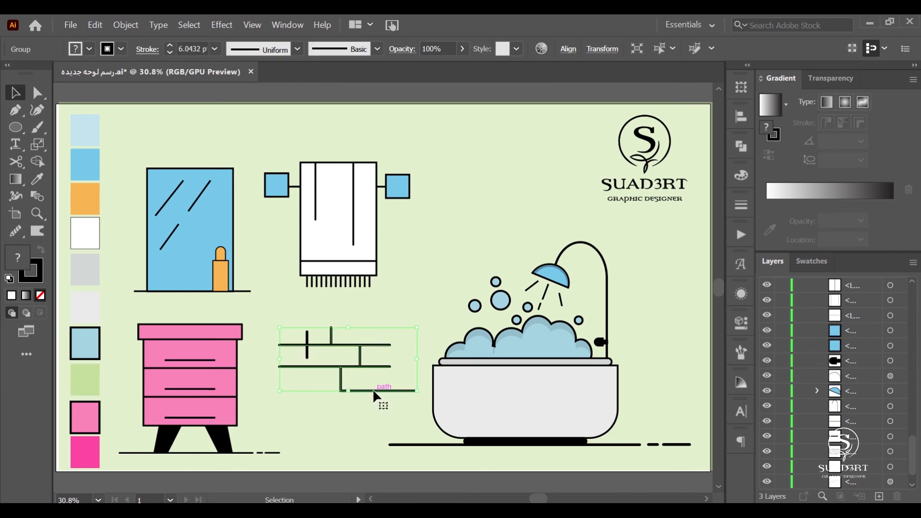
# - Undo the last resize of the brick lines and group all of them, including the vertical line left out
pyautogui.hotkey('ctrl', 'z')
pyautogui.click(327, 422)
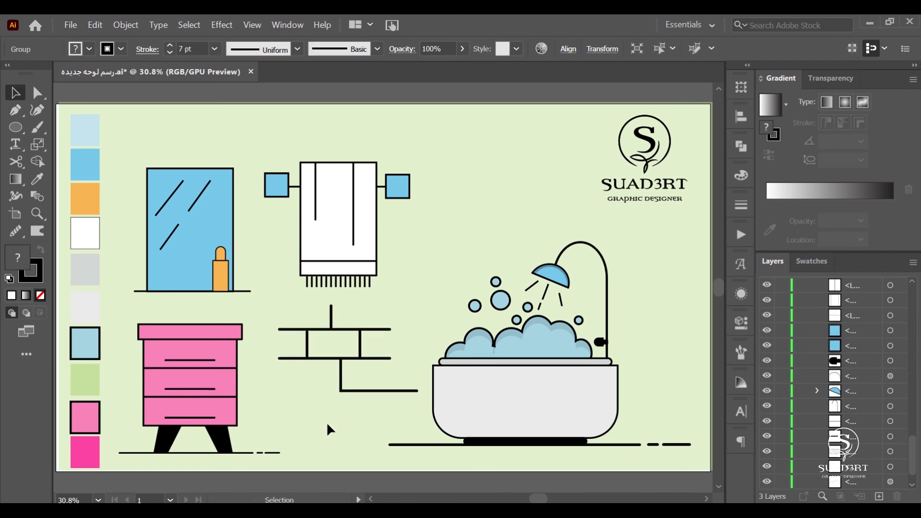
pyautogui.moveTo(411, 317); pyautogui.dragTo(284, 382)
pyautogui.rightClick(330, 367)
pyautogui.click(355, 241)
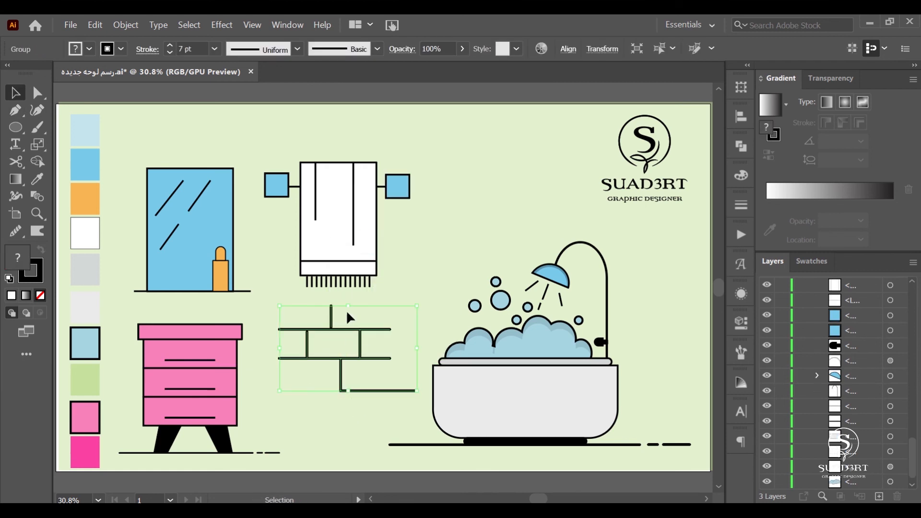
# - Shrink the brick group and place it above the bathtub beside the logo, with a copy beside the pink cabinet
pyautogui.moveTo(350, 306); pyautogui.dragTo(350, 328)
pyautogui.moveTo(351, 392)
pyautogui.mouseDown()
pyautogui.moveTo(351, 338)
pyautogui.moveTo(349, 387)
pyautogui.mouseUp()
pyautogui.moveTo(359, 355); pyautogui.dragTo(506, 209)
pyautogui.moveTo(584, 160); pyautogui.dragTo(555, 172)
pyautogui.moveTo(493, 212); pyautogui.dragTo(300, 402)
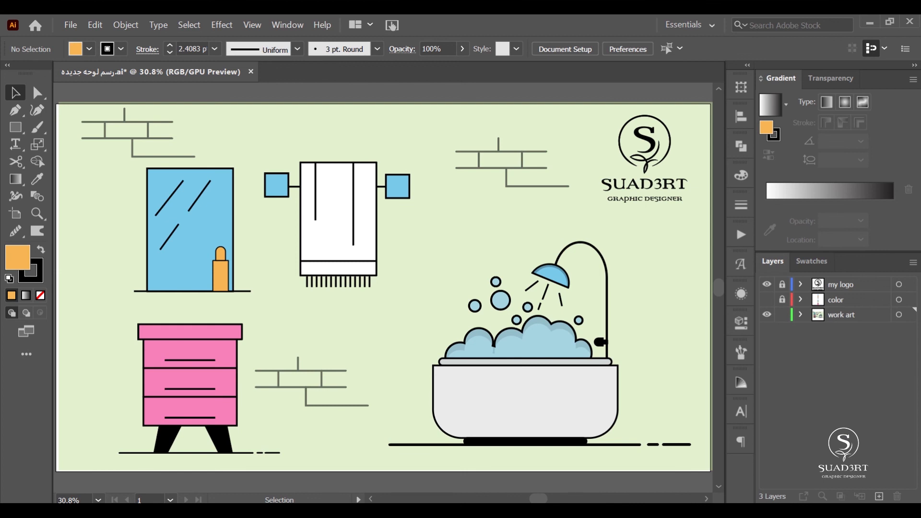